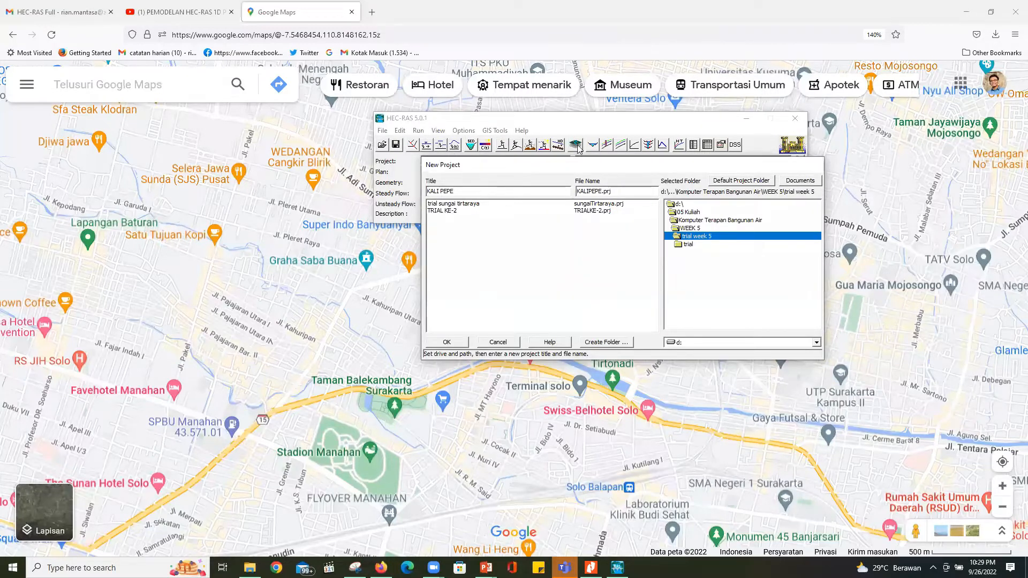
Step: Create a new project titled KALI PEPE SOLO in the trial week 5 folder and accept SI units
left_click_drag(573, 167, 567, 254)
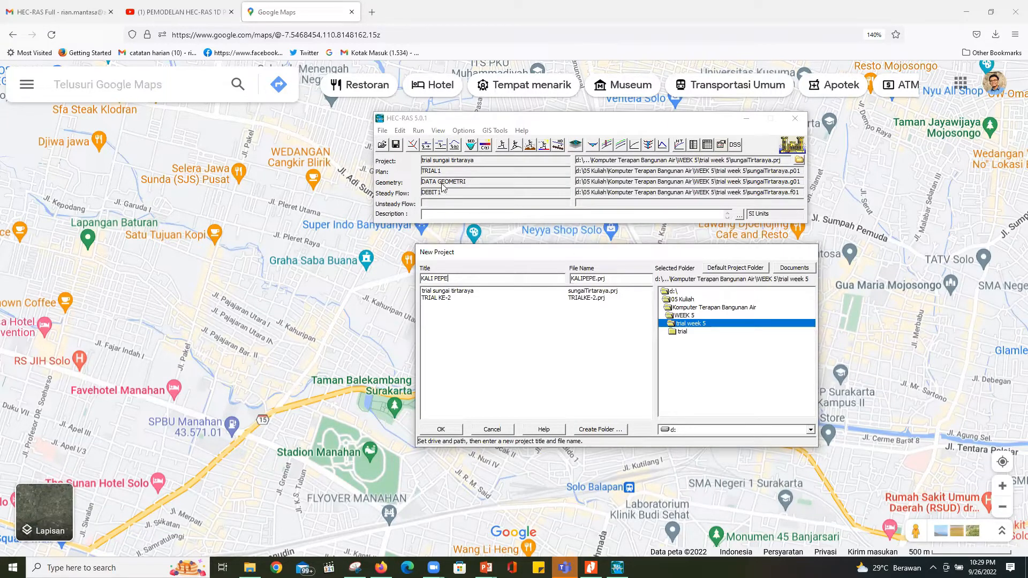
left_click_drag(522, 256, 495, 163)
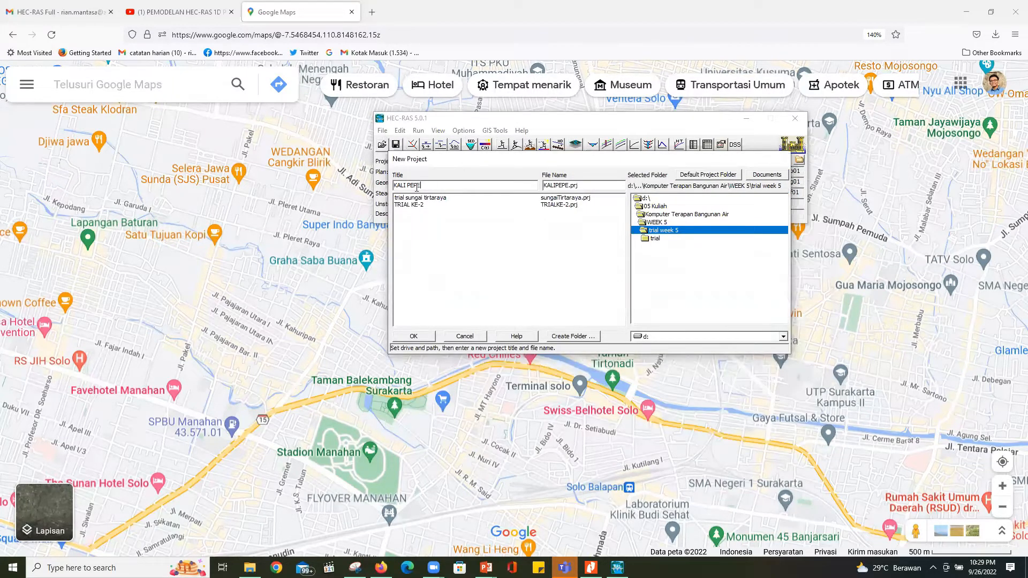
type("SOLO")
left_click(419, 337)
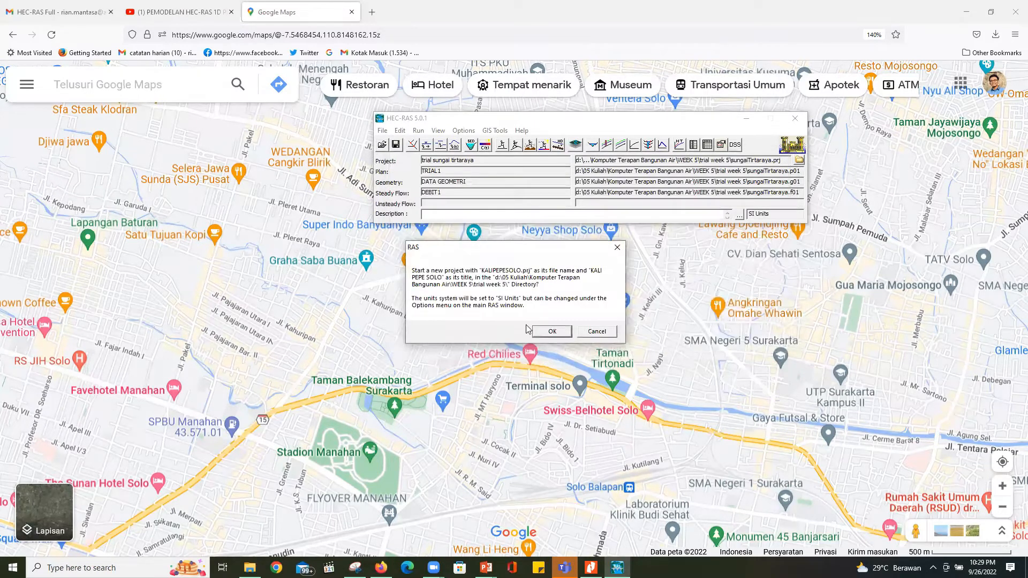
left_click(542, 336)
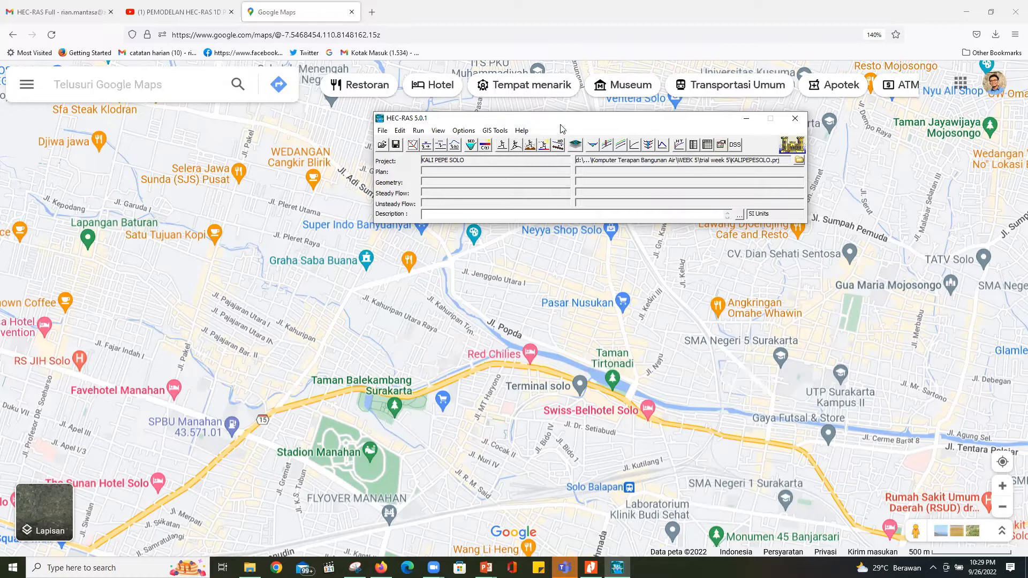
Step: Open the geometric data editor and arrange it below the main project window
left_click_drag(562, 123, 672, 109)
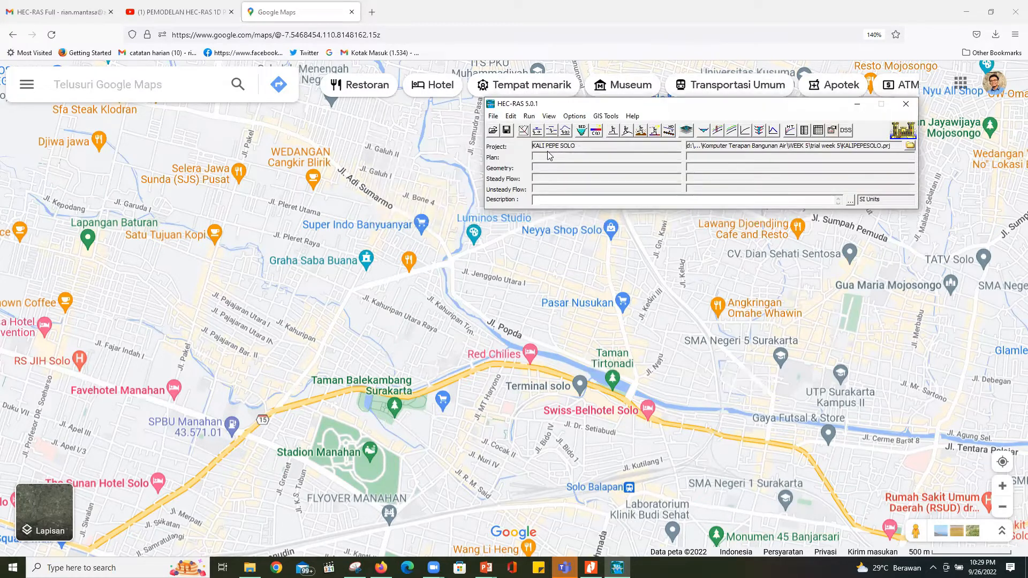
left_click(523, 131)
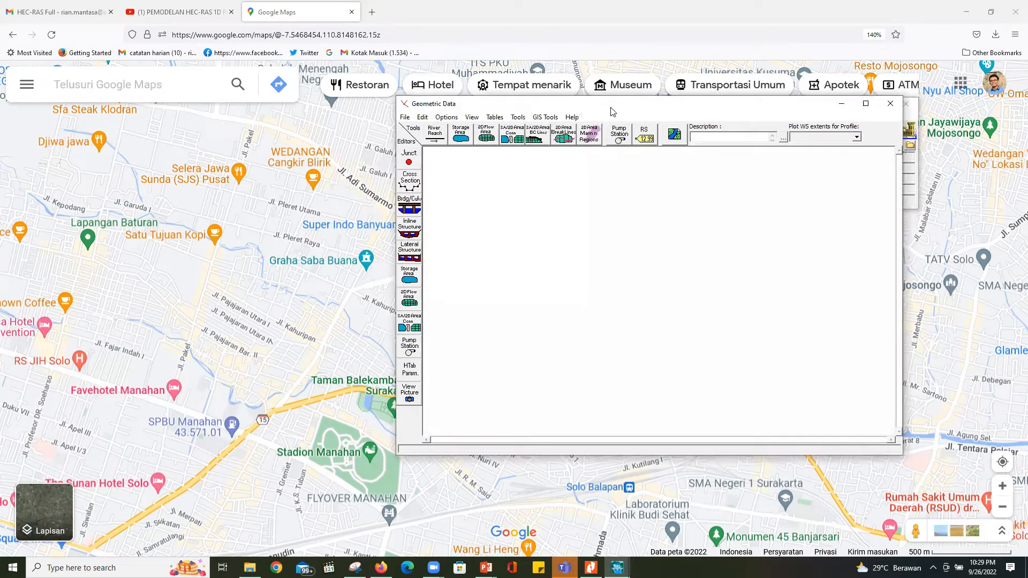
left_click_drag(610, 107, 723, 176)
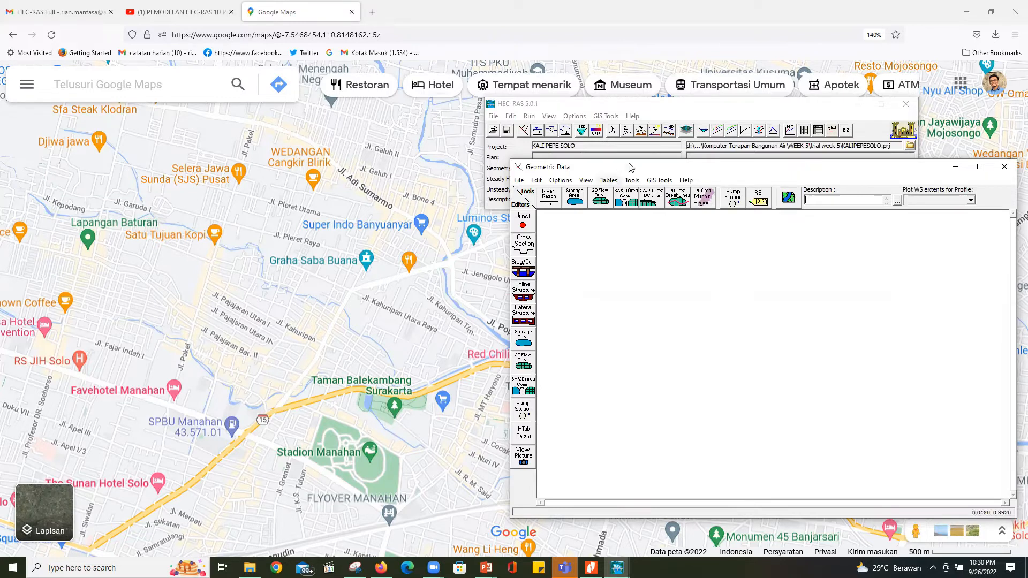
left_click(652, 108)
left_click_drag(652, 109, 750, 113)
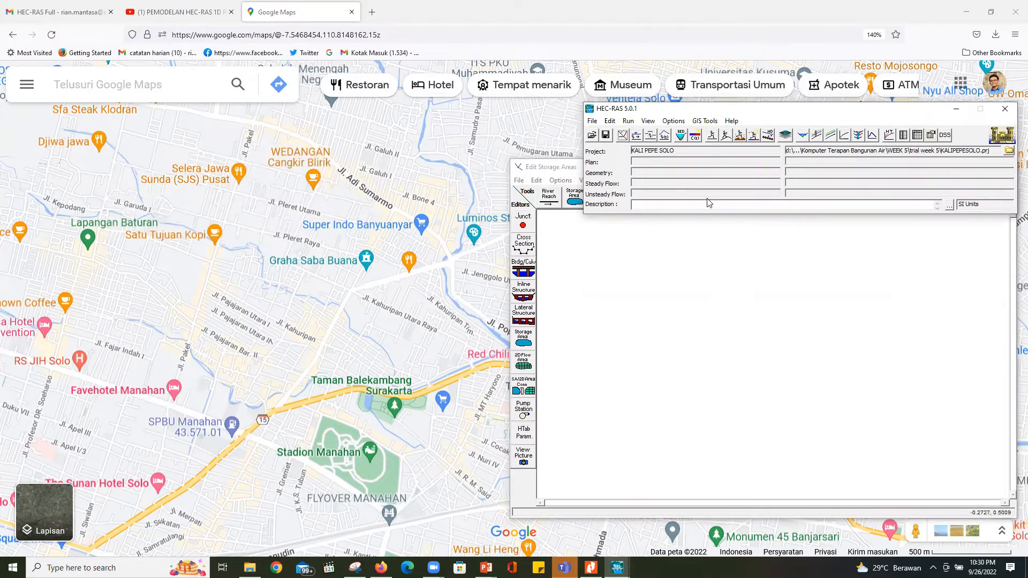
Step: Bring up the PowerPoint file Presentation1 with the river map and arrange the HEC-RAS windows beside it
mouse_move(485, 567)
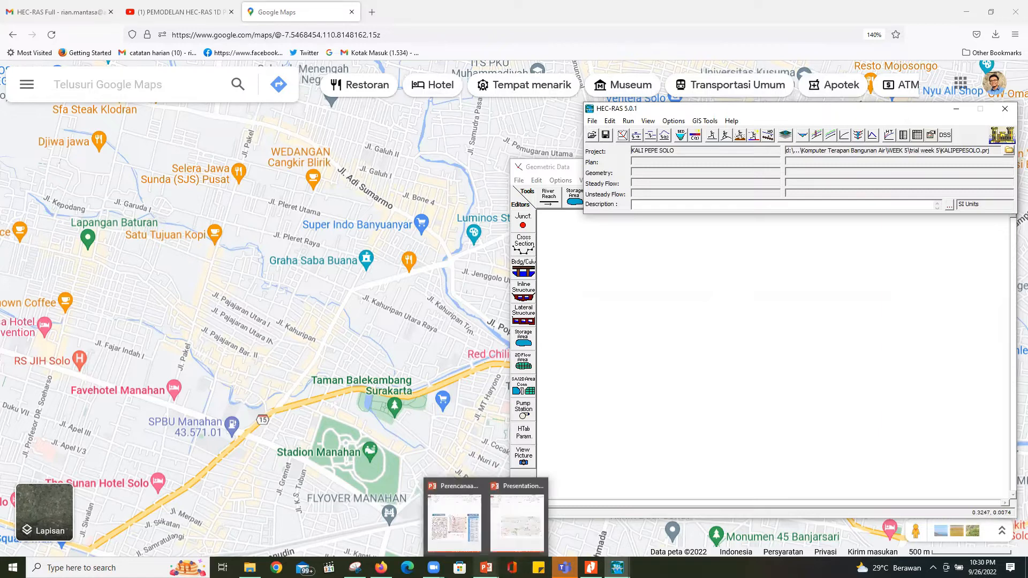
left_click(517, 521)
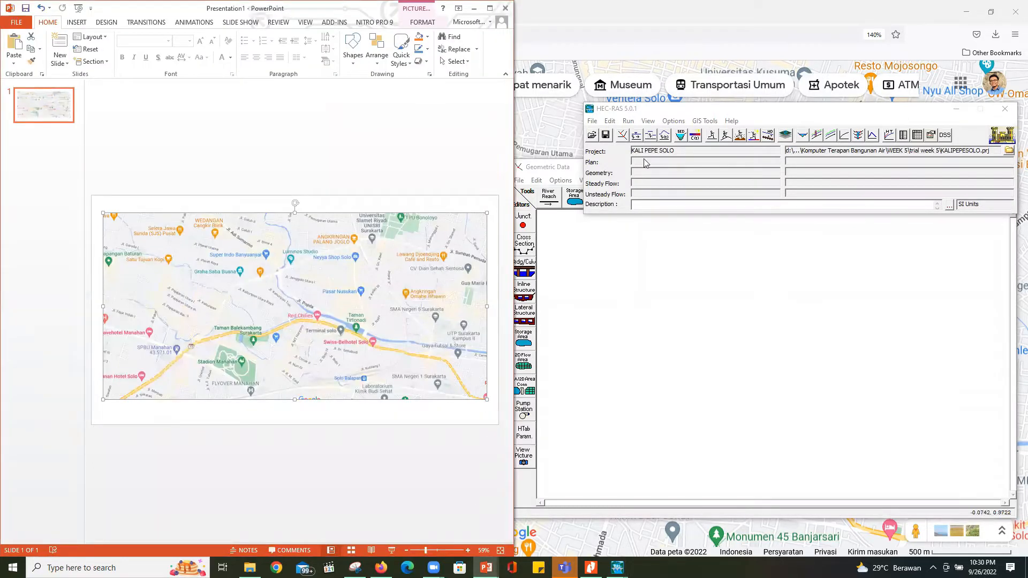
left_click_drag(851, 115, 831, 80)
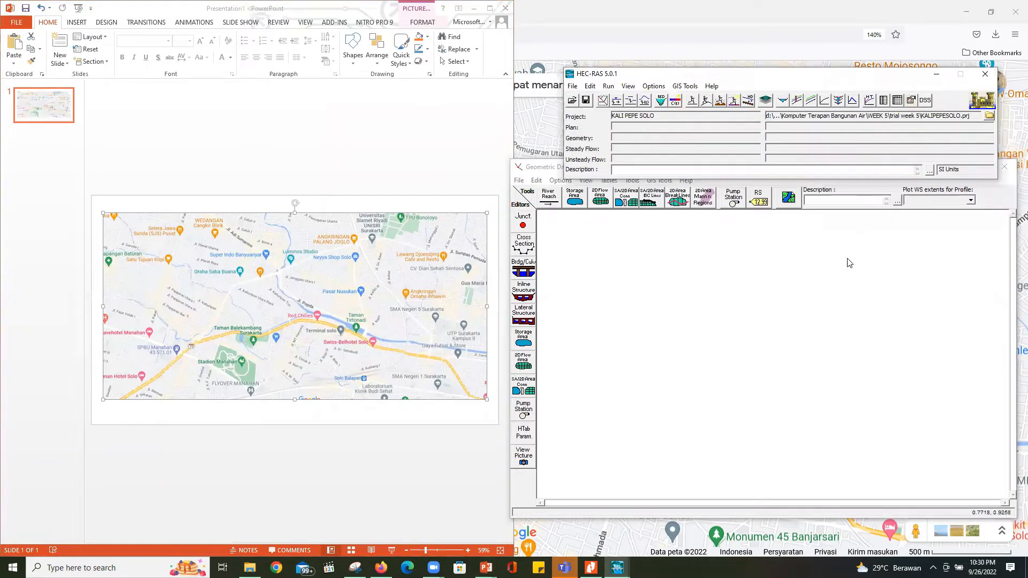
left_click(849, 261)
left_click_drag(805, 170, 808, 117)
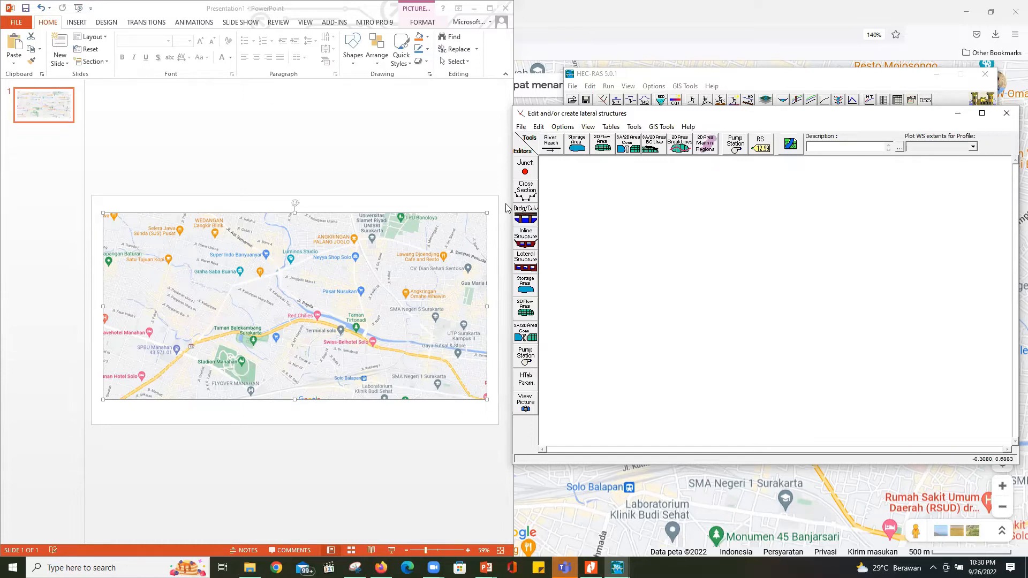
Step: Draw the upstream river reach sloping down to the right and name it river KALI PEPE, reach 1
left_click(549, 146)
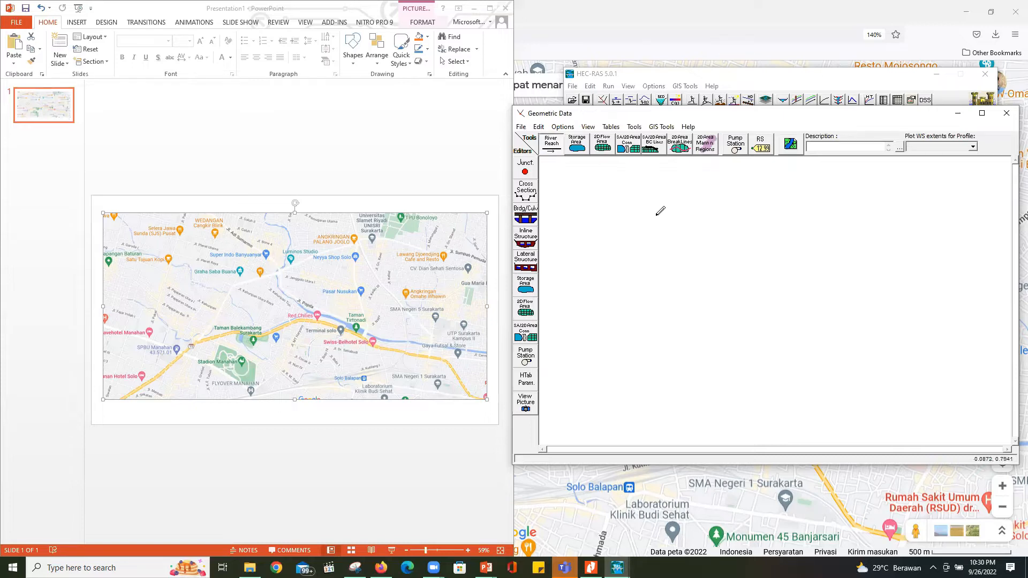
left_click(682, 215)
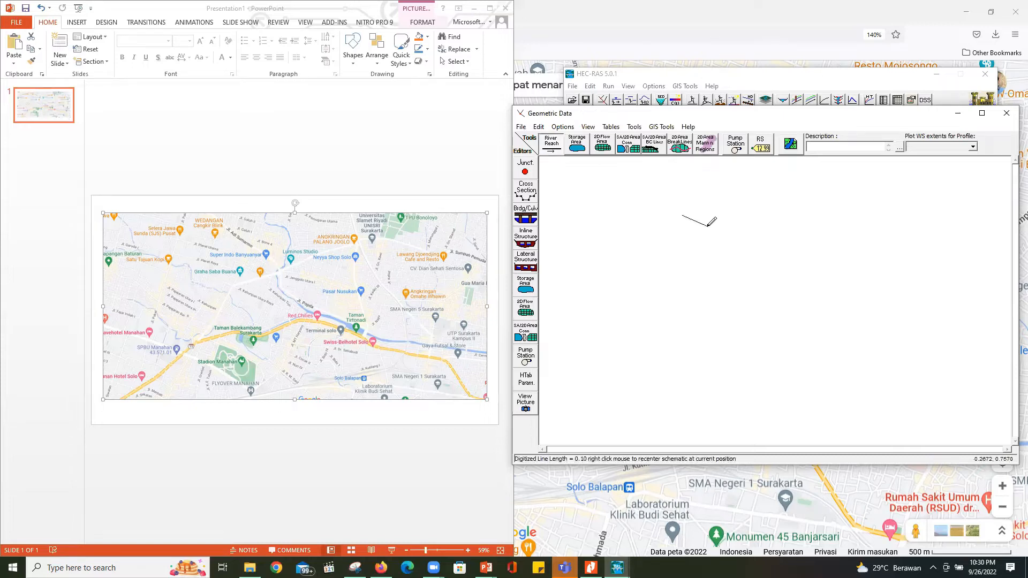
double_click(755, 253)
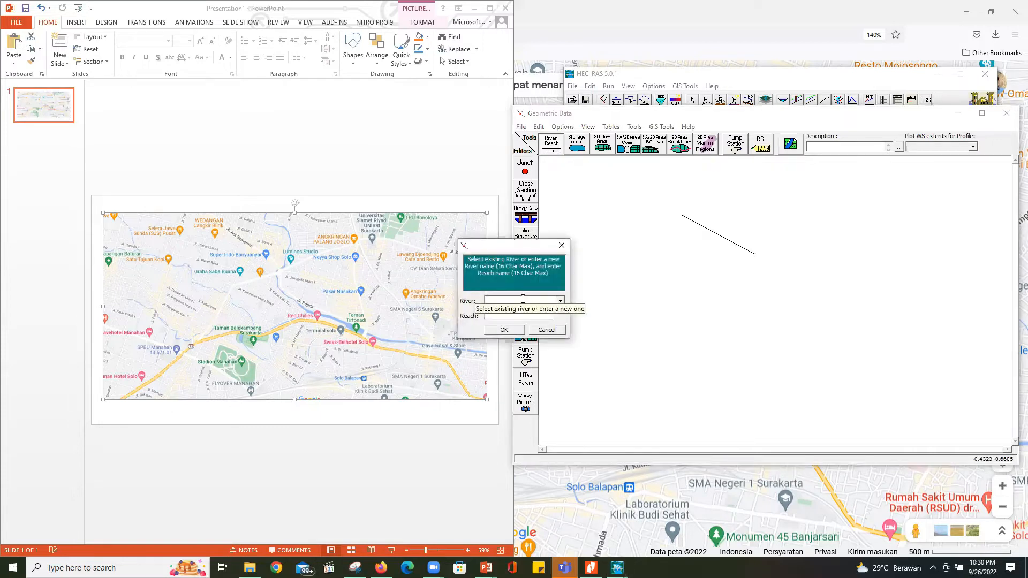
type("KALI P")
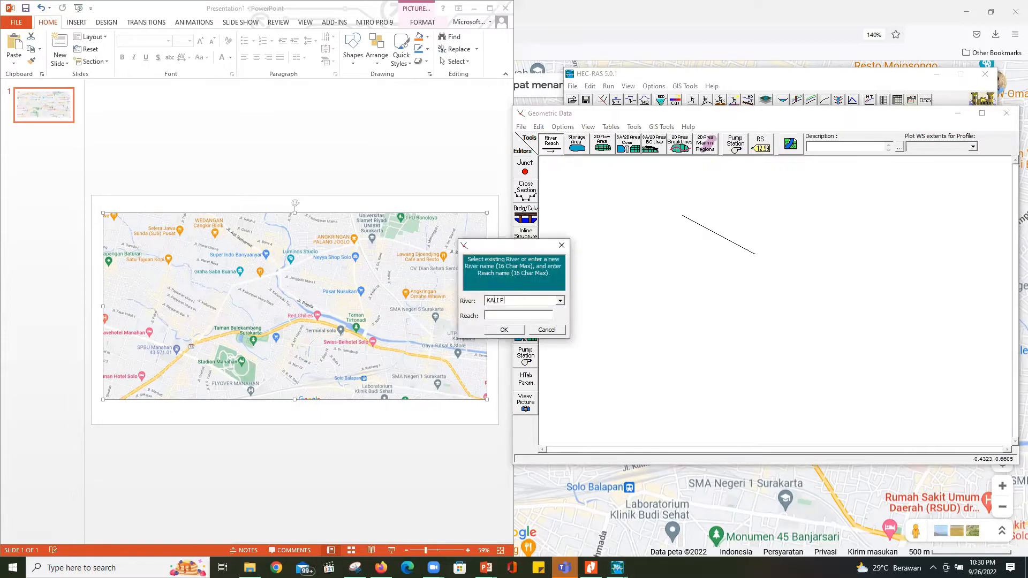
type("1")
left_click(504, 329)
Step: Draw a second reach from just past the end of the first, assigned to river KALI PEPE as reach 2
left_click(553, 146)
left_click(762, 259)
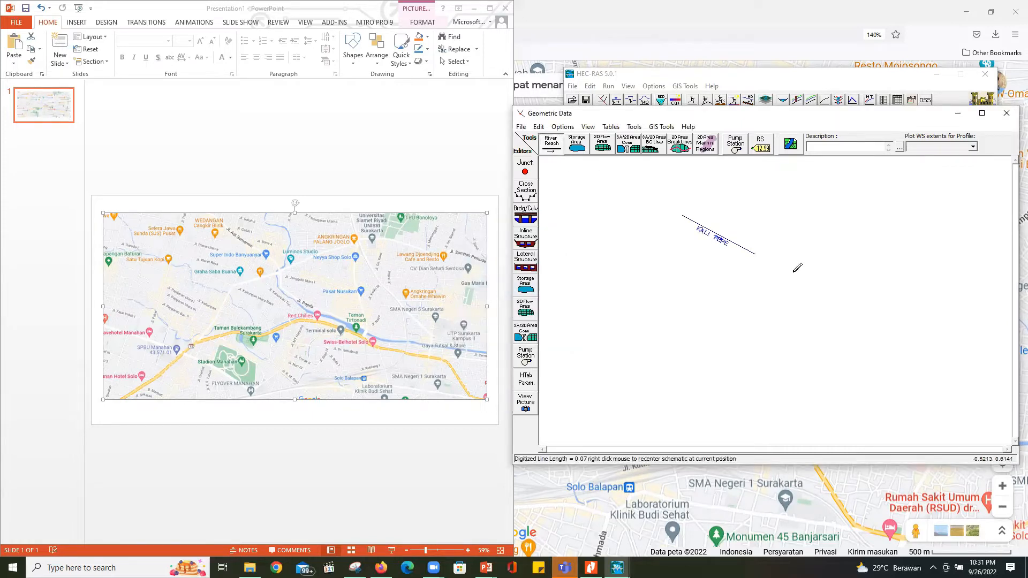
double_click(855, 302)
key("Tab")
type("2")
left_click(506, 330)
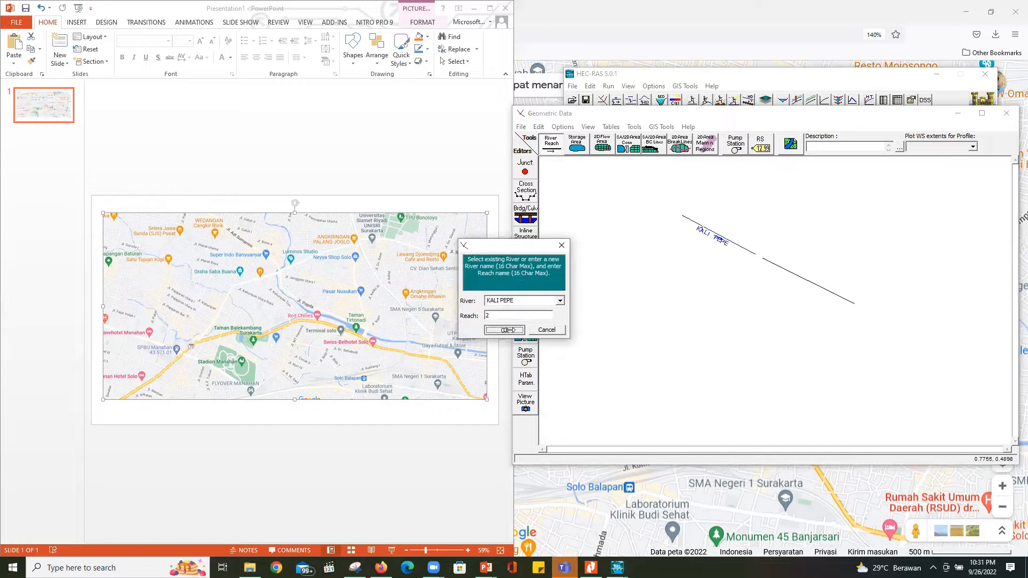
Step: Draw a third KALI PEPE reach about 0.25 long, continuing downstream from just past reach 2, and name it
left_click(552, 144)
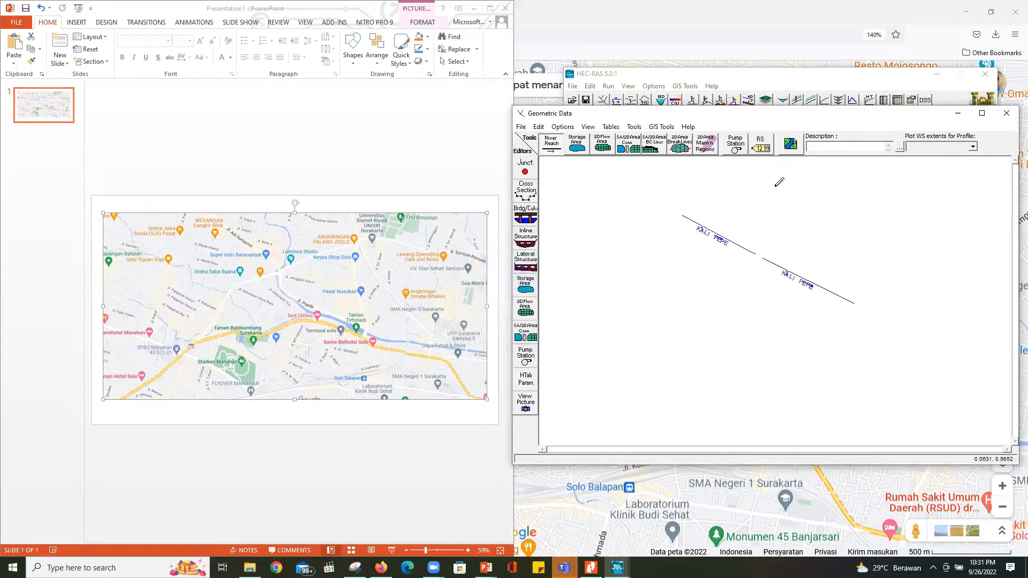
left_click(861, 306)
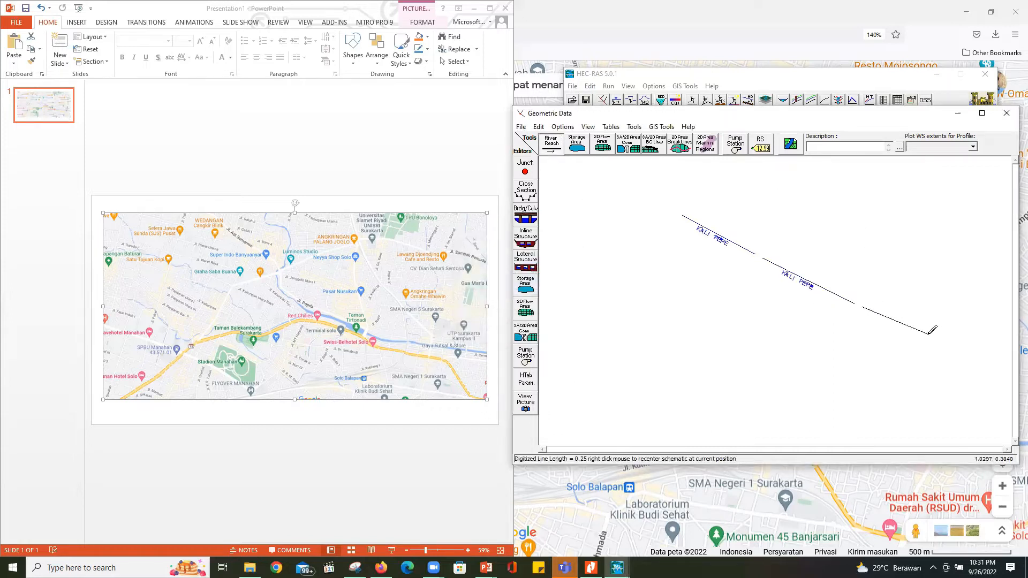
double_click(929, 333)
left_click(495, 316)
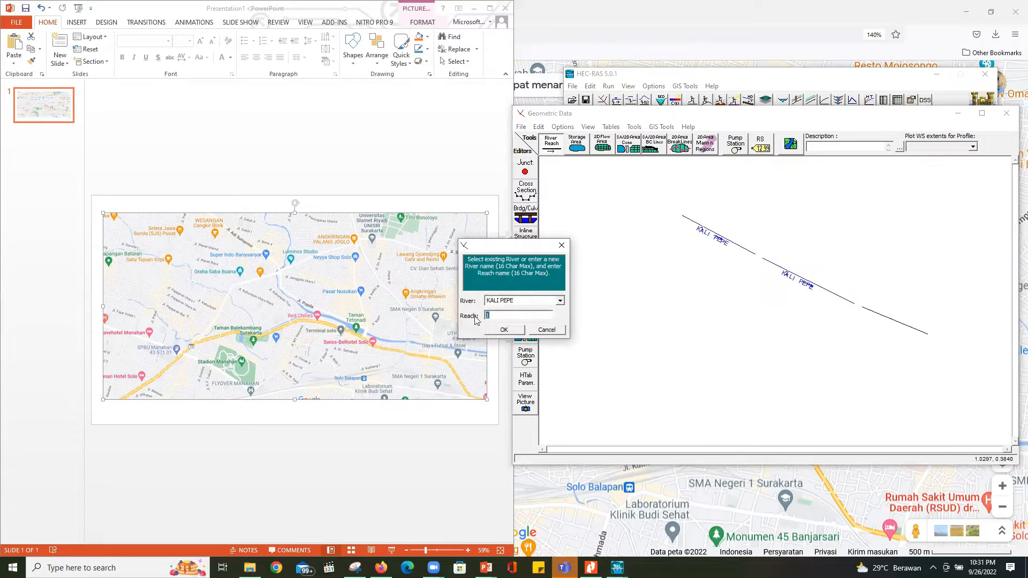
left_click(504, 330)
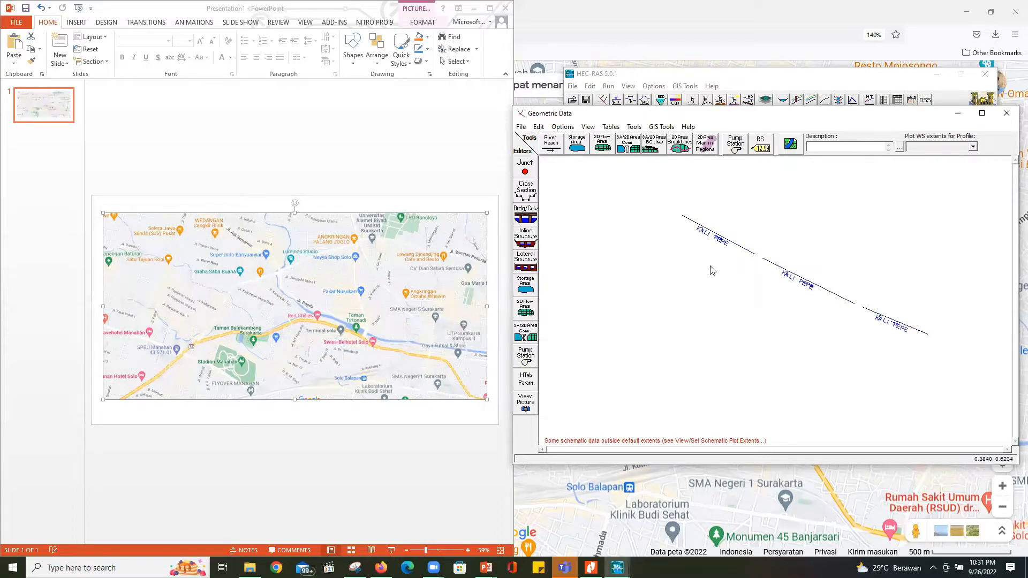
Step: Draw a tributary about 0.36 long toward the gap between the first two reaches, name its river ANAK KALI PEPE, and increase the schematic extents
left_click(551, 145)
left_click(654, 282)
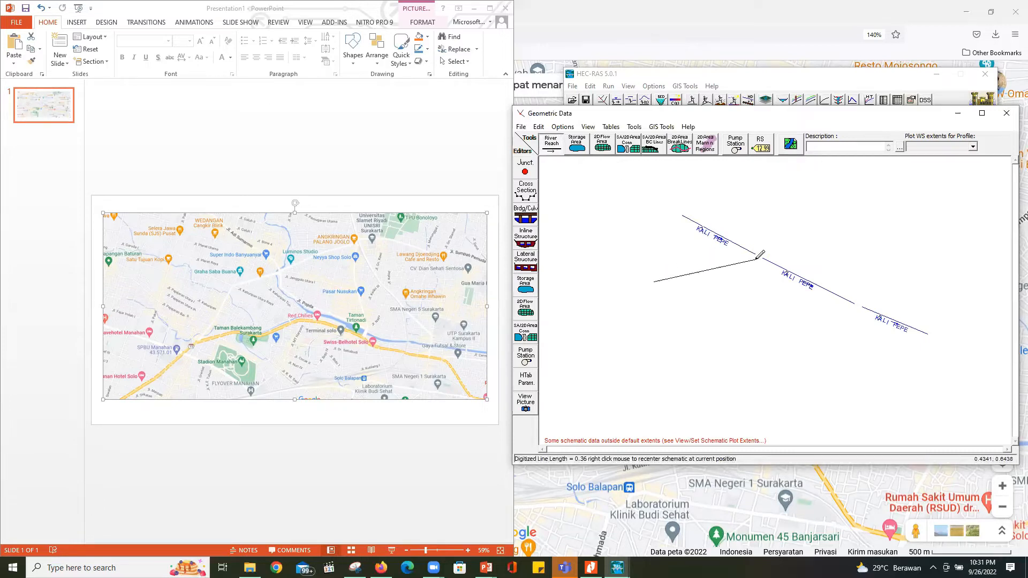
double_click(756, 259)
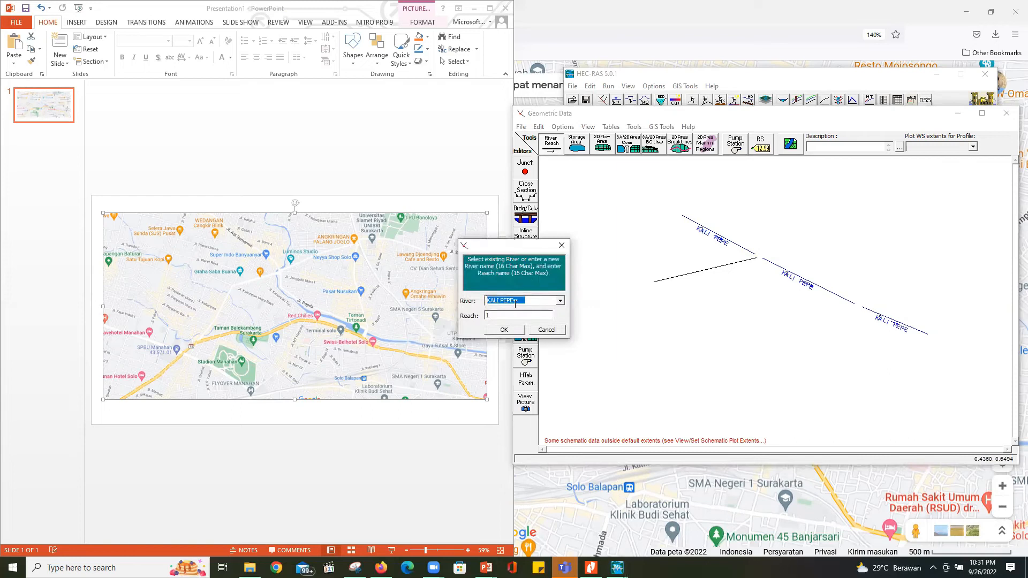
type("ANAK")
left_click(505, 330)
left_click(548, 321)
Step: Draw a second ANAK KALI PEPE tributary about 0.32 long toward the gap before the third main reach, increasing the schematic extents
left_click(551, 144)
left_click(764, 338)
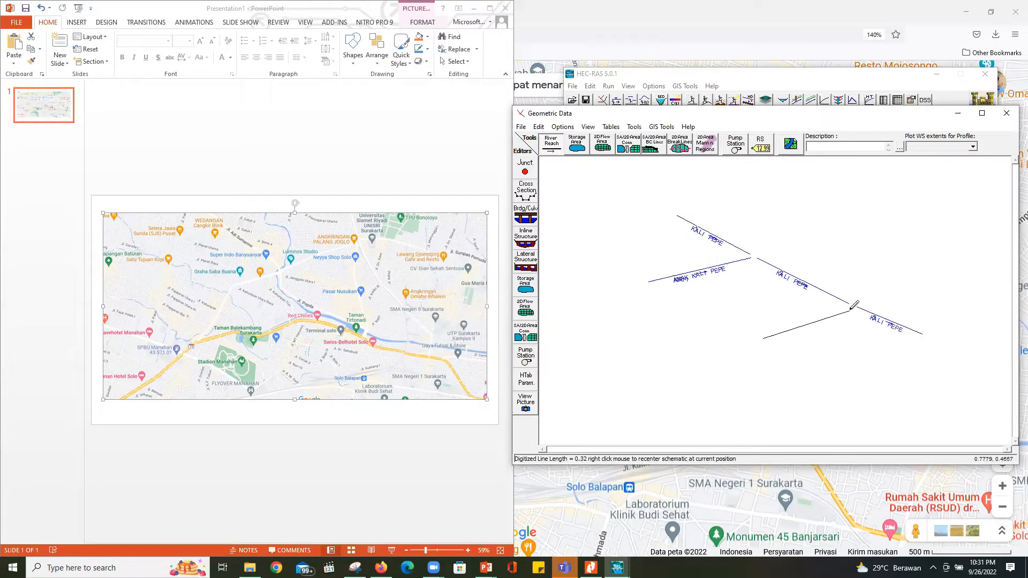
double_click(850, 308)
left_click(559, 301)
left_click(501, 316)
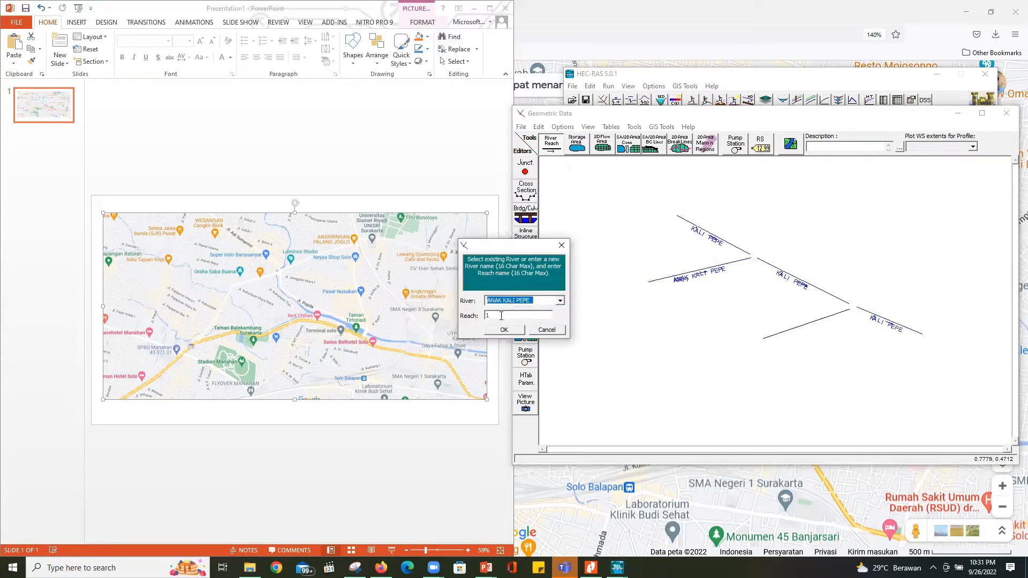
left_click(500, 316)
left_click(501, 329)
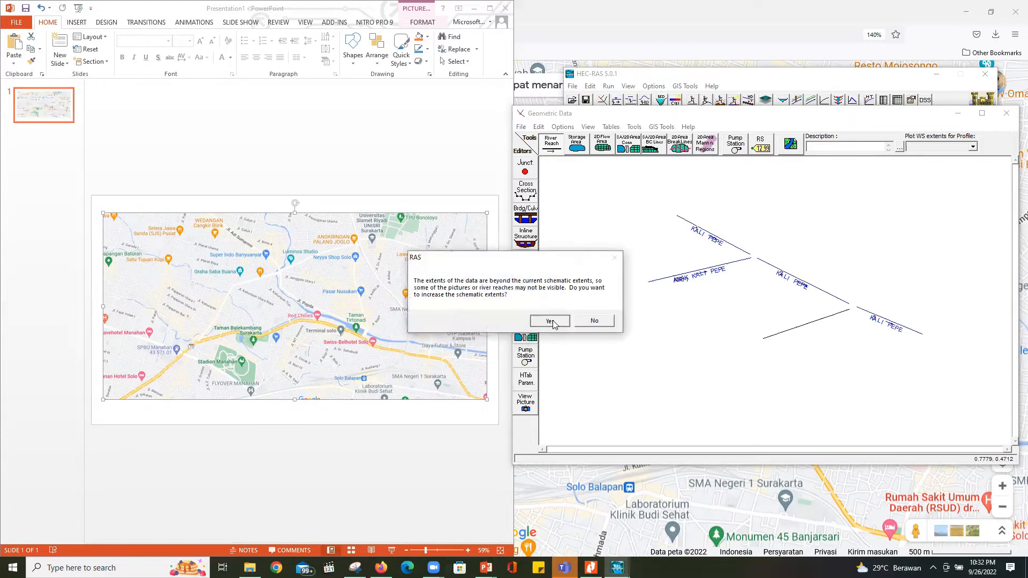
left_click(549, 321)
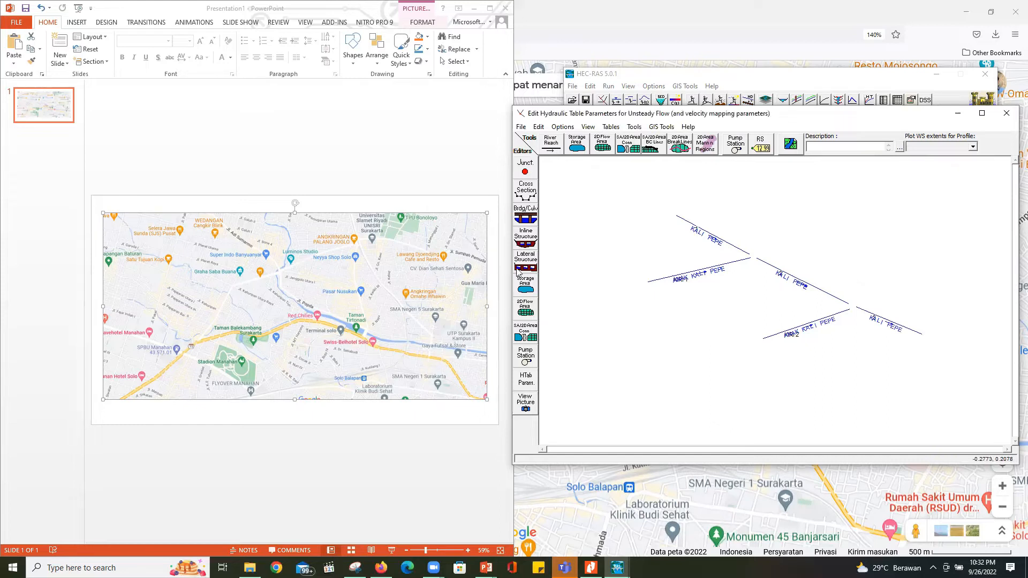
Step: Draw a horizontal reach about 0.19 long from the downstream end of the main river, named KALI PEPE, reach HILIR 1
left_click(550, 145)
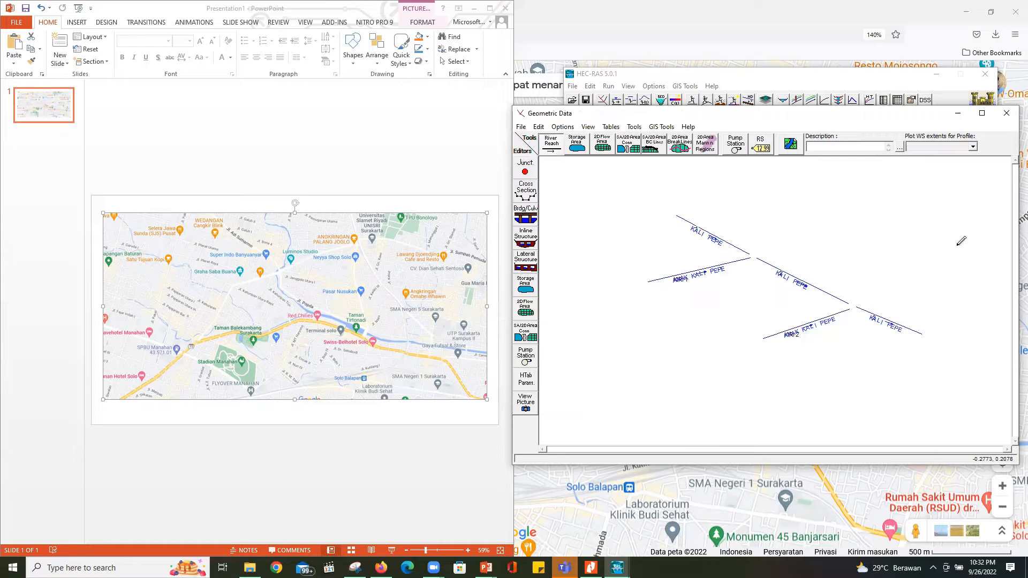
left_click(928, 336)
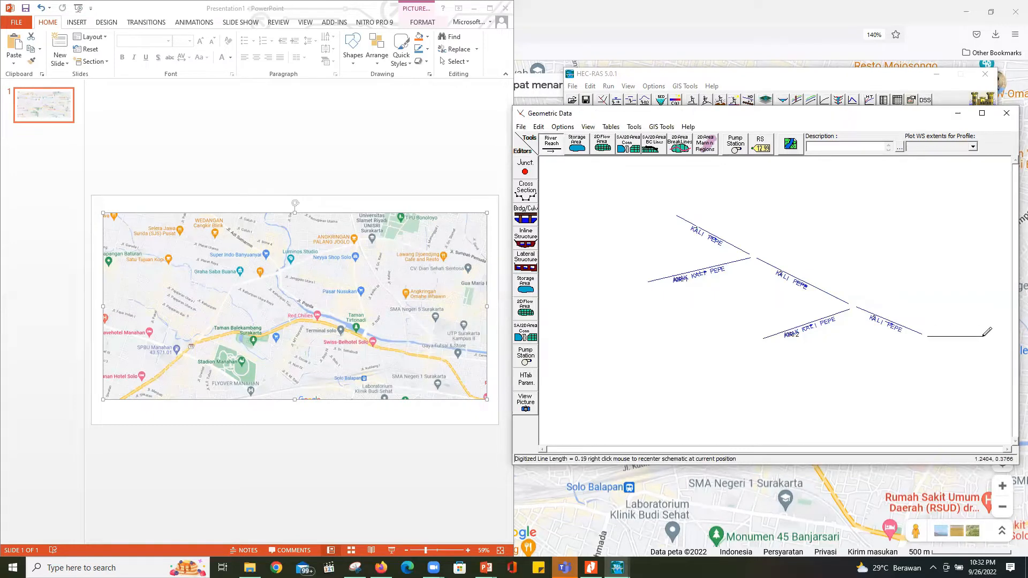
double_click(983, 336)
key("Tab")
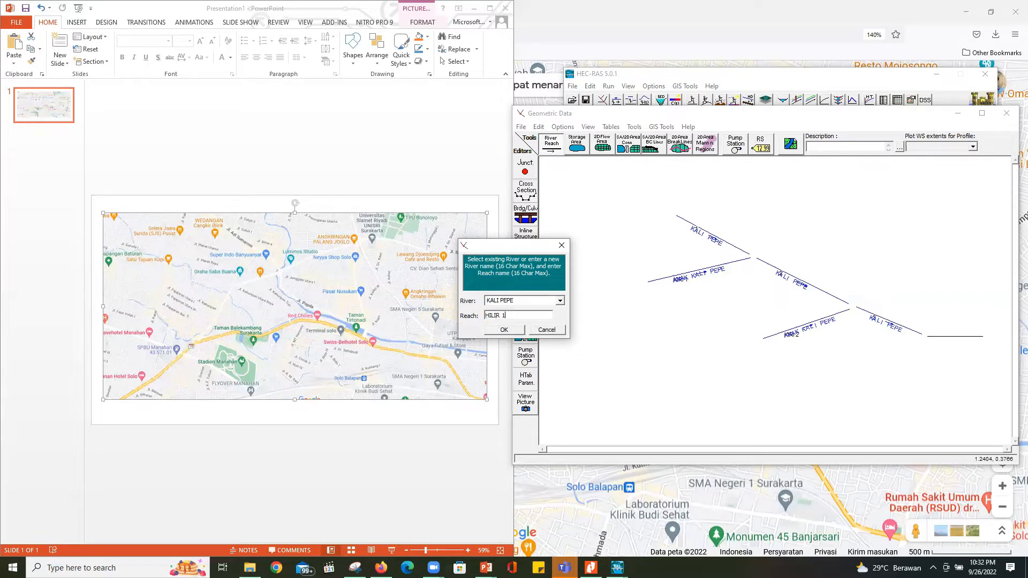
left_click(503, 329)
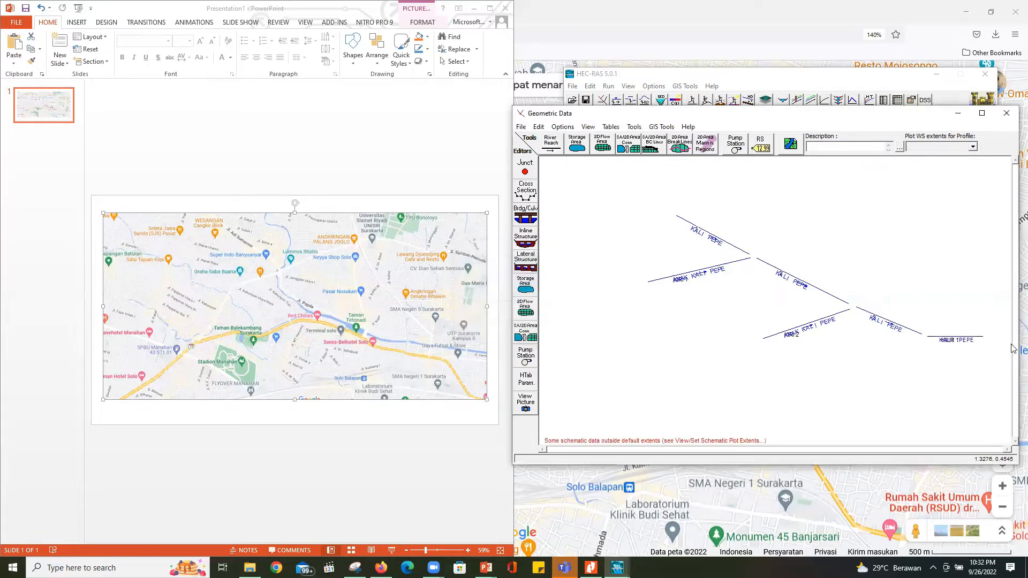
Step: Draw a branch heading steeply down from the start of HILIR 1, name it KALI PEPE reach HILIR 2, and increase the schematic extents
left_click(550, 143)
left_click(927, 340)
double_click(947, 384)
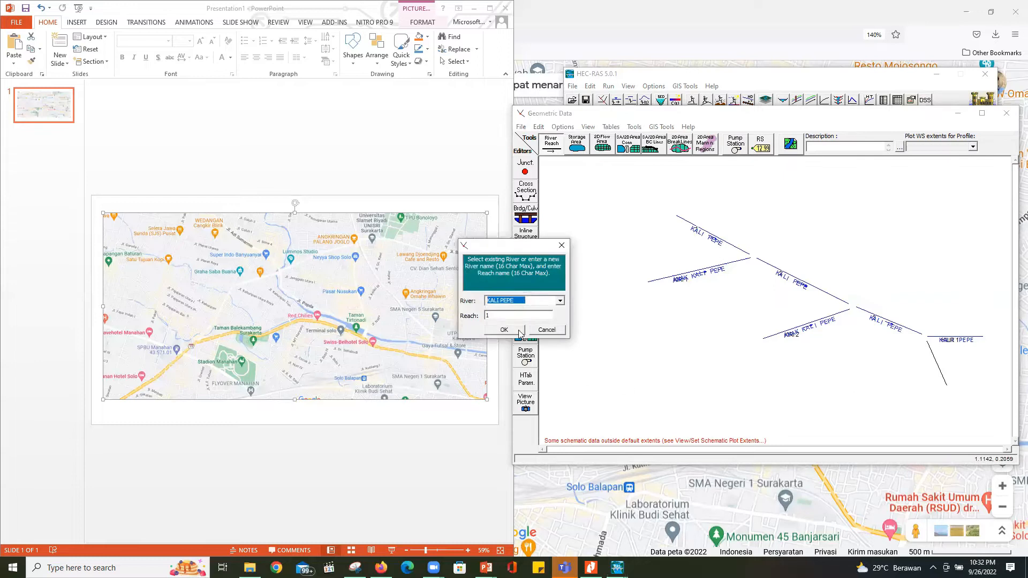
left_click_drag(506, 316, 468, 316)
type("HILIR 2")
left_click(507, 330)
left_click(541, 322)
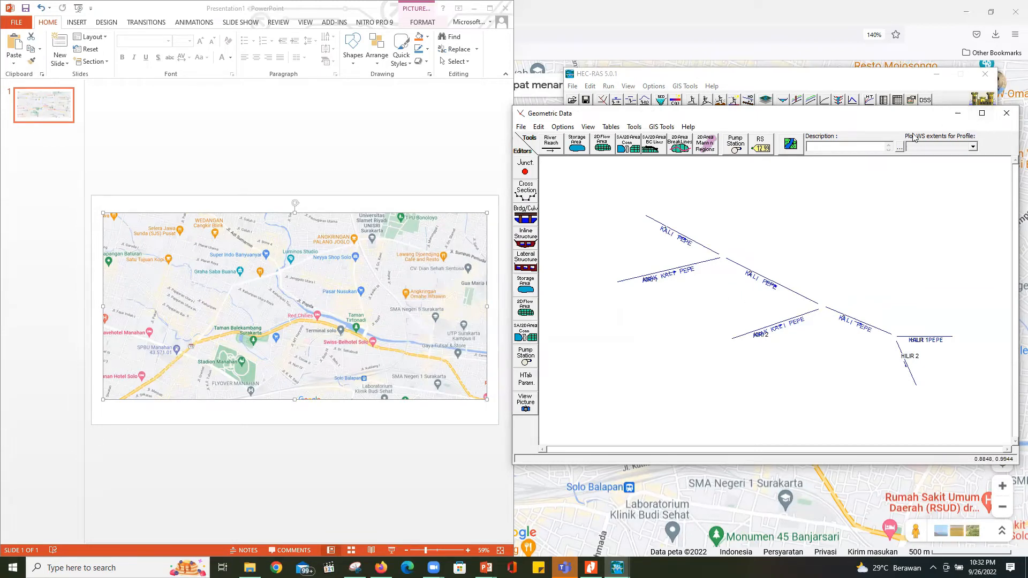
left_click(761, 60)
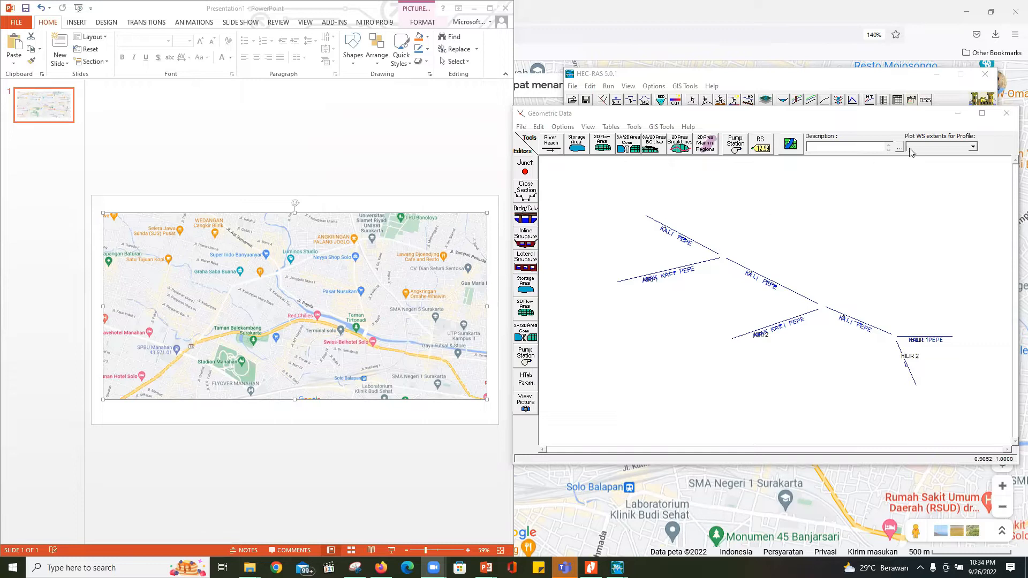
Step: Connect the first two KALI PEPE reaches with junction J-1, attach the upper tributary's downstream end, and shift the junction slightly toward the tributary
left_click(981, 113)
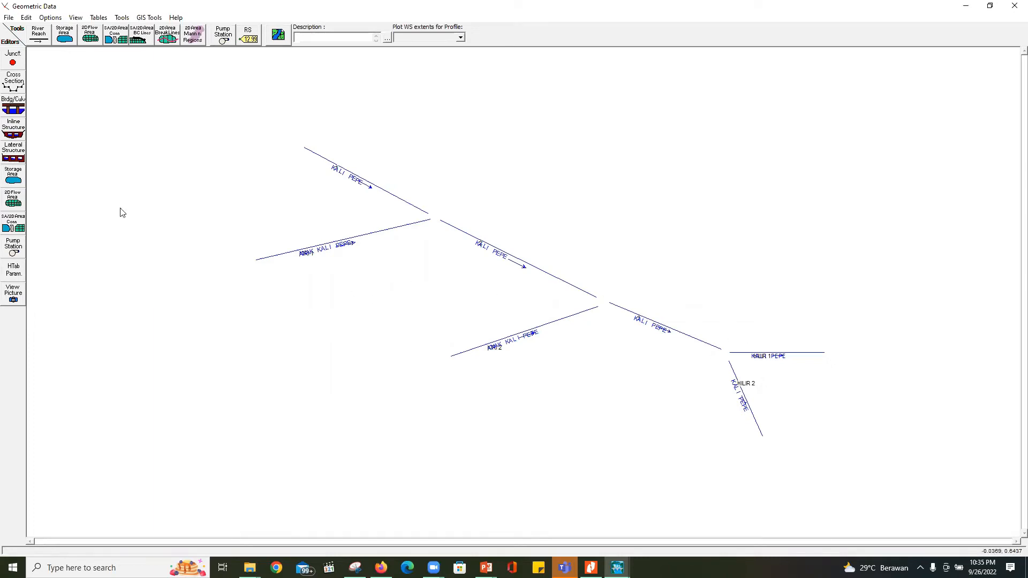
left_click(27, 19)
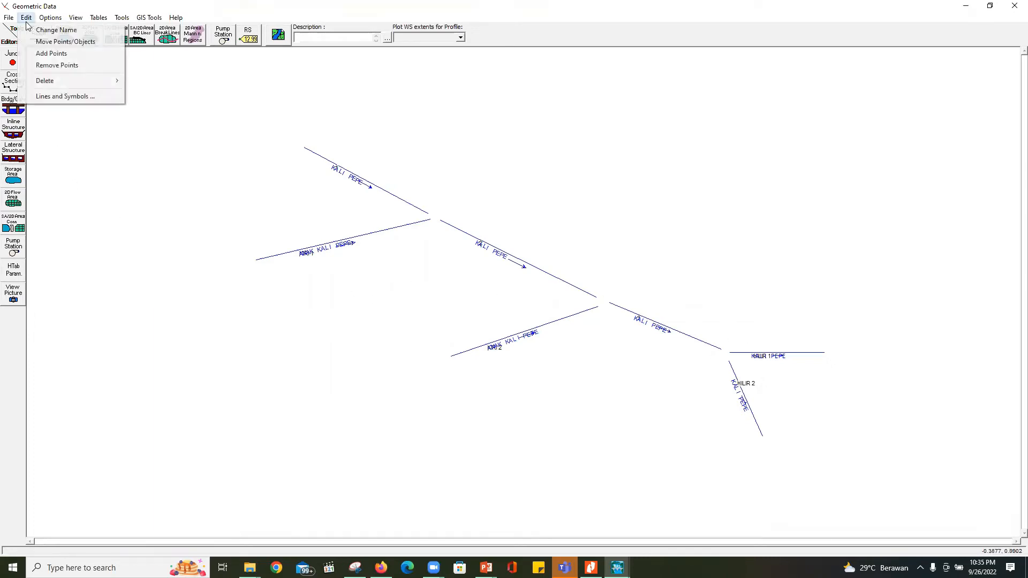
left_click(55, 46)
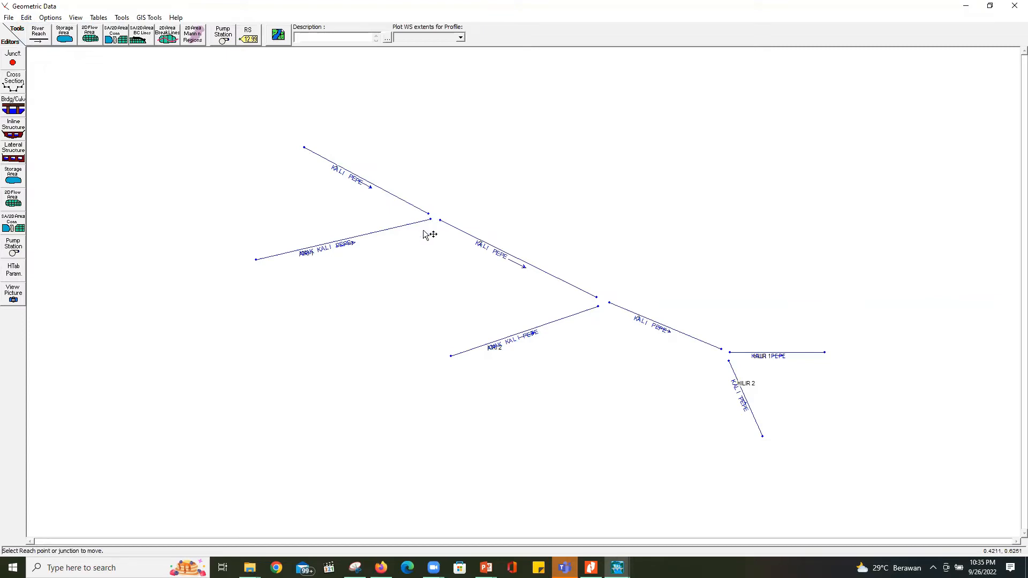
left_click_drag(428, 214, 440, 224)
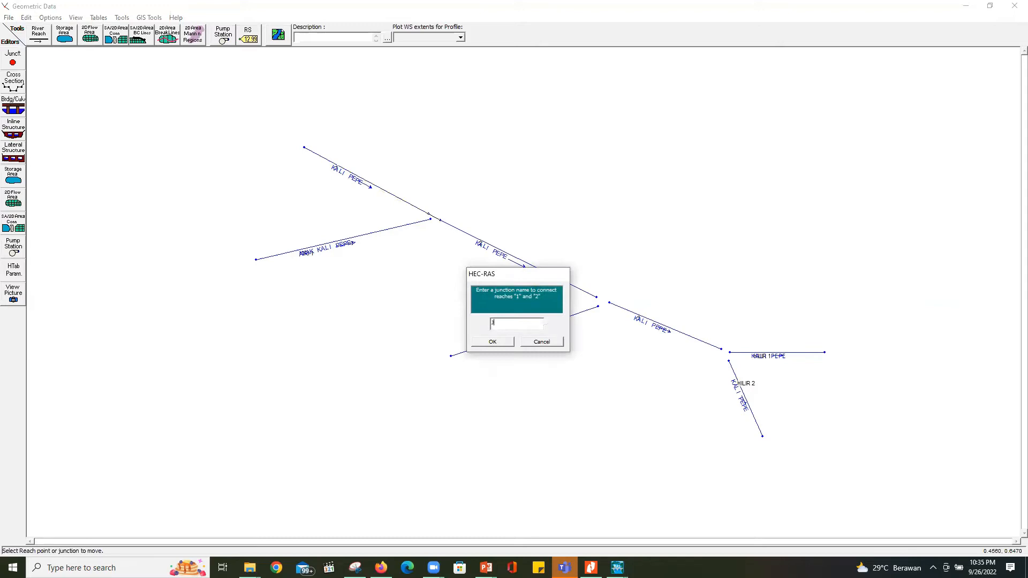
left_click(506, 342)
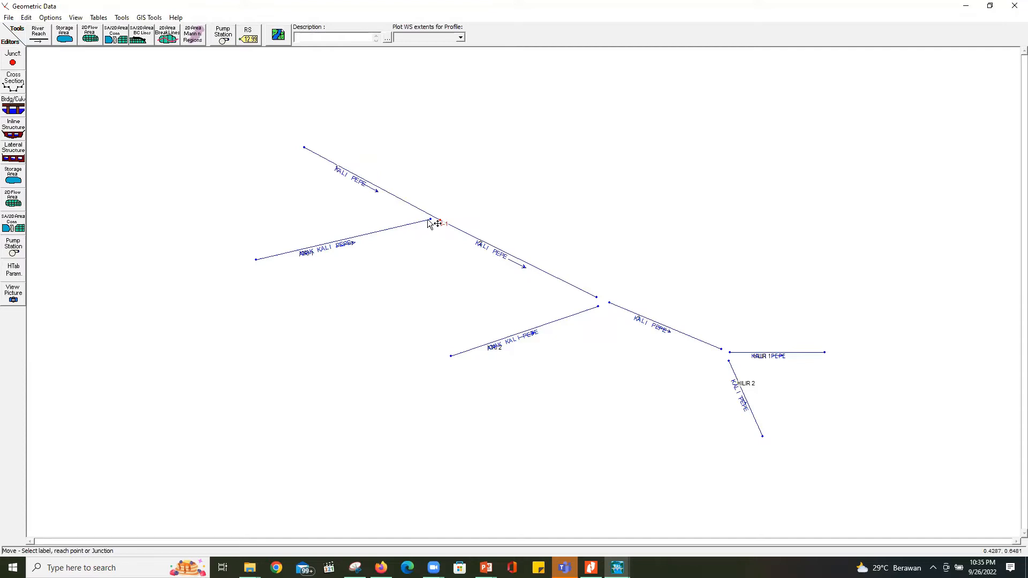
left_click_drag(431, 221, 440, 222)
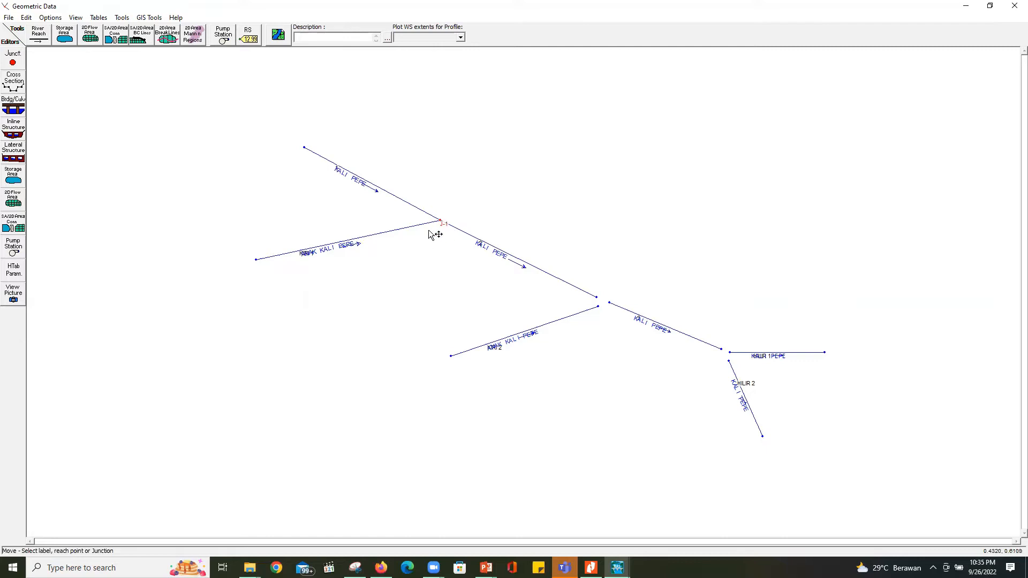
mouse_move(440, 224)
left_mouse_down()
mouse_move(447, 218)
mouse_move(431, 229)
mouse_move(434, 210)
mouse_move(436, 223)
left_mouse_up()
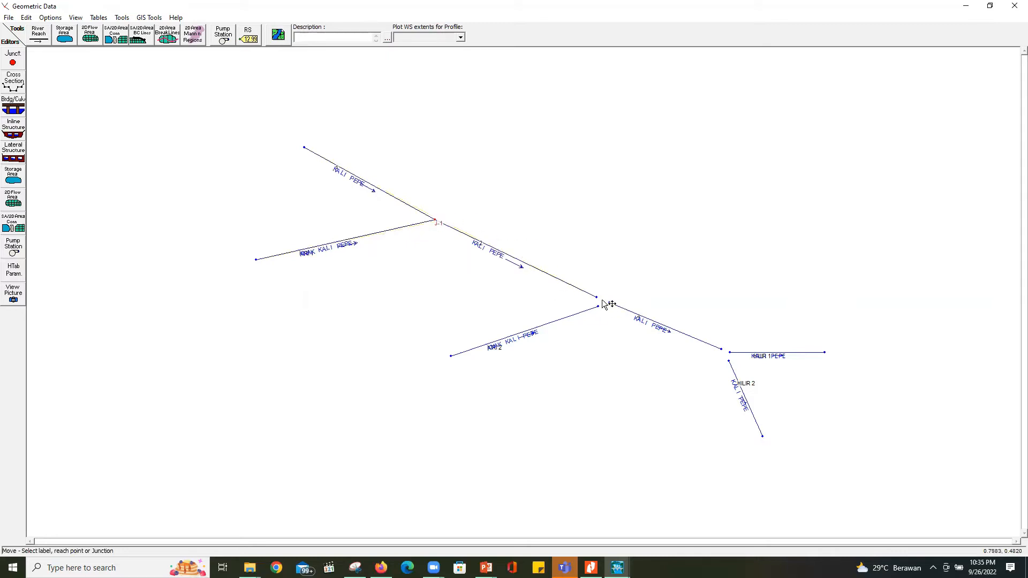
Step: Connect KALI PEPE reaches 2 and 3 with junction J-2 and attach the second tributary's downstream end to it
left_click_drag(597, 298, 610, 303)
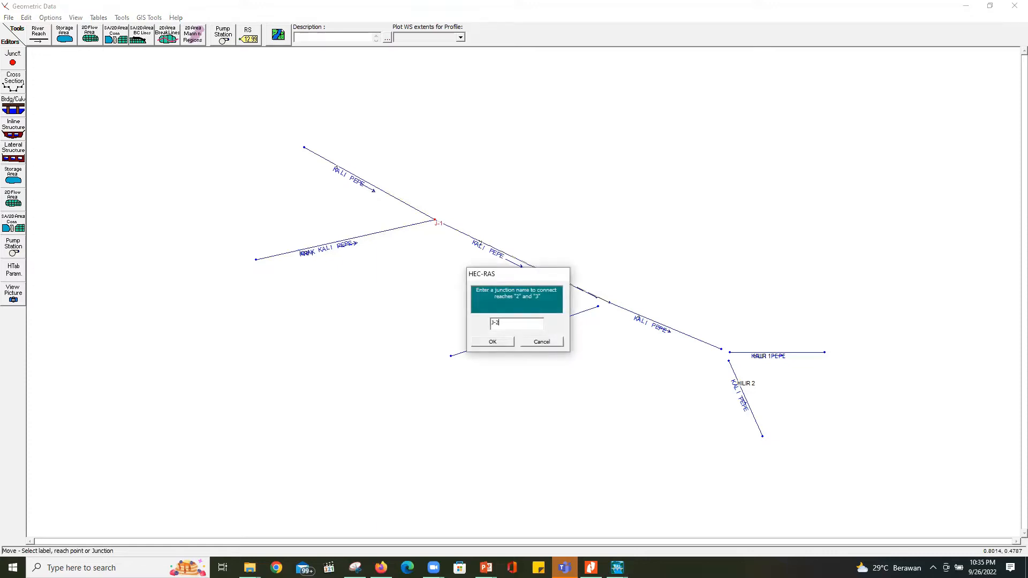
left_click(493, 342)
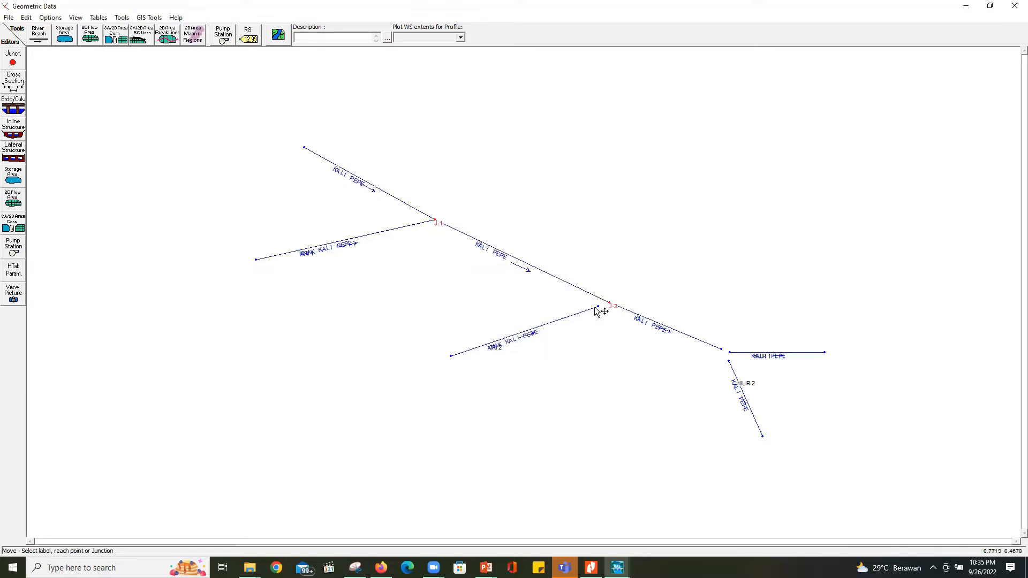
mouse_move(598, 307)
left_mouse_down()
mouse_move(616, 297)
mouse_move(602, 304)
left_mouse_up()
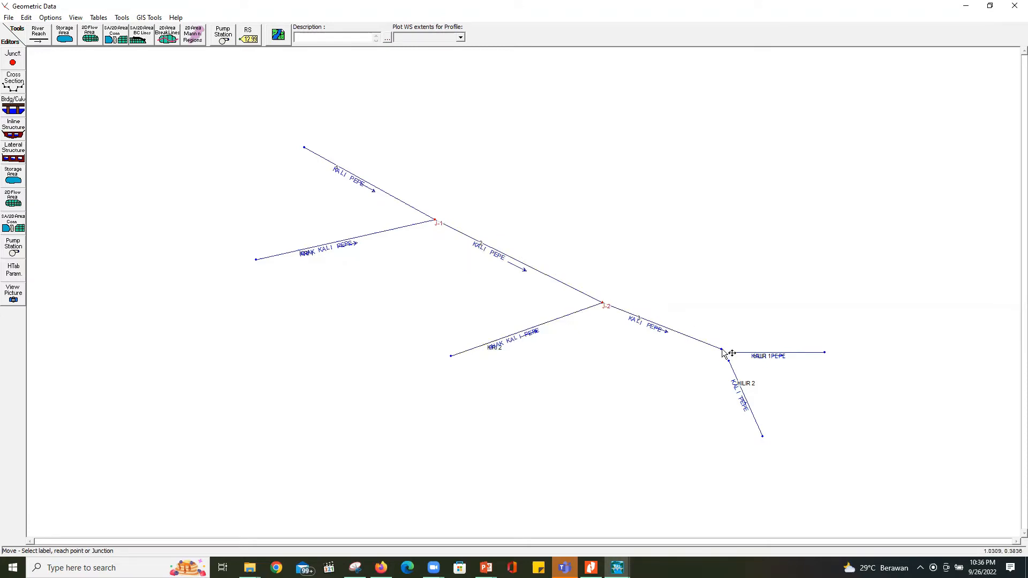
Step: Connect reach 3 to HILIR 1 with junction J-3, attach the start of HILIR 2, and end point moving
left_click_drag(723, 353, 729, 355)
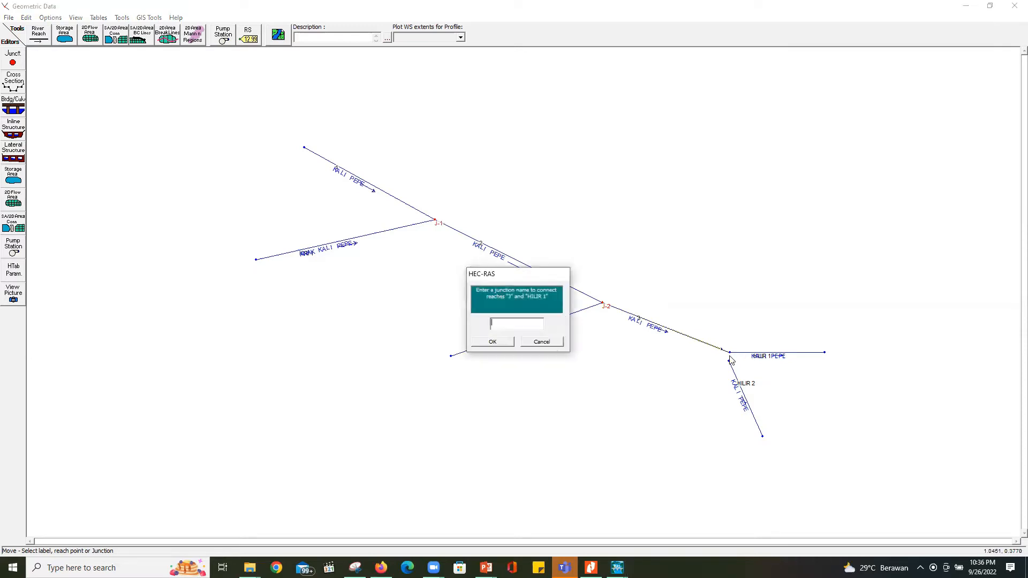
type("J-3")
left_click(503, 342)
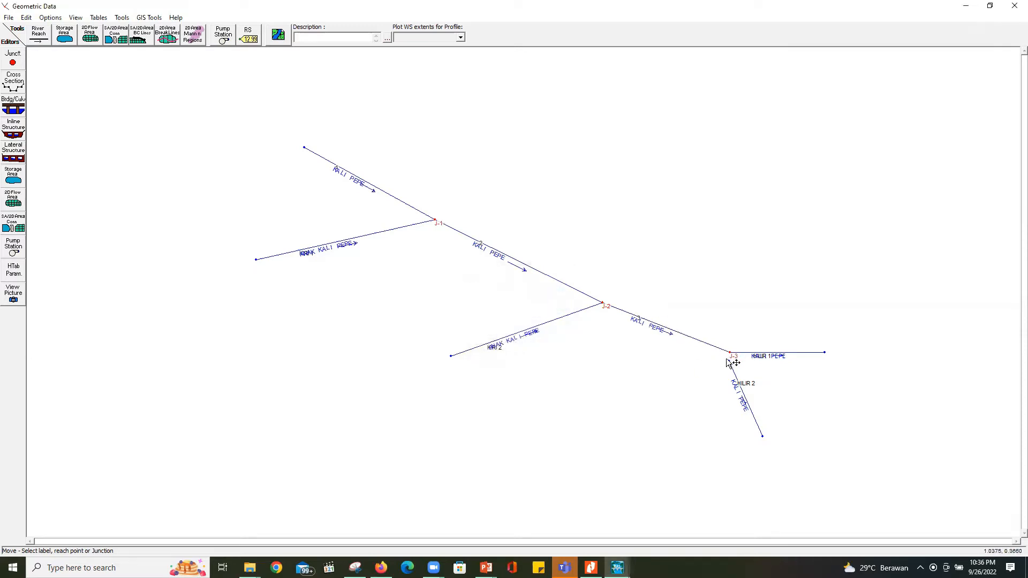
mouse_move(728, 362)
left_mouse_down()
mouse_move(738, 352)
mouse_move(721, 352)
left_mouse_up()
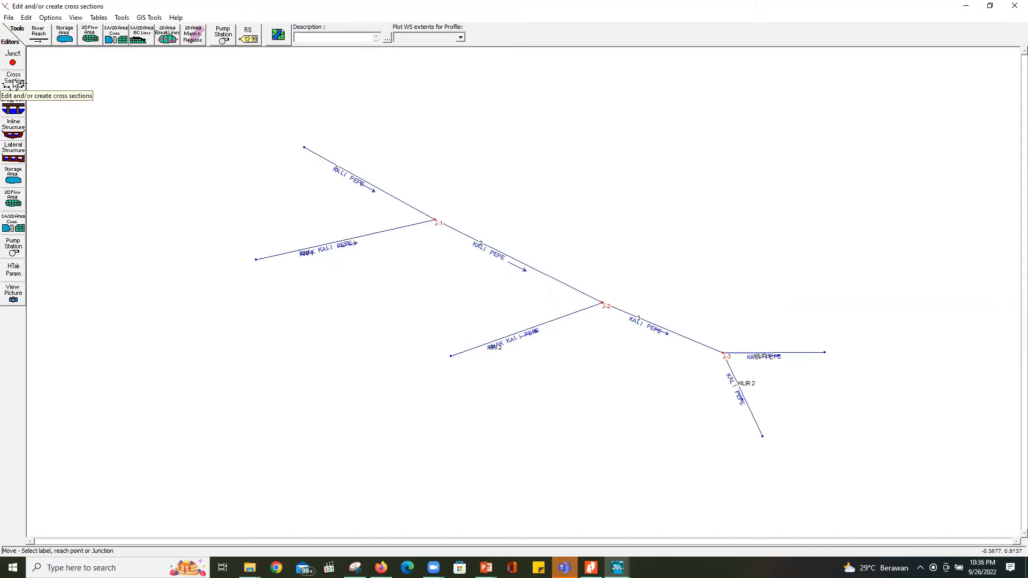
left_click(26, 18)
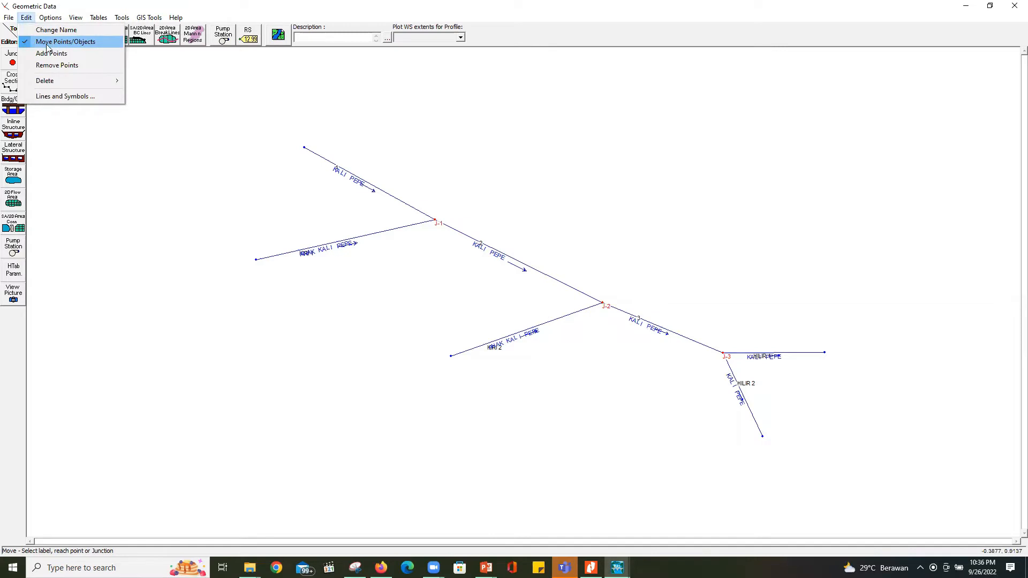
left_click(26, 43)
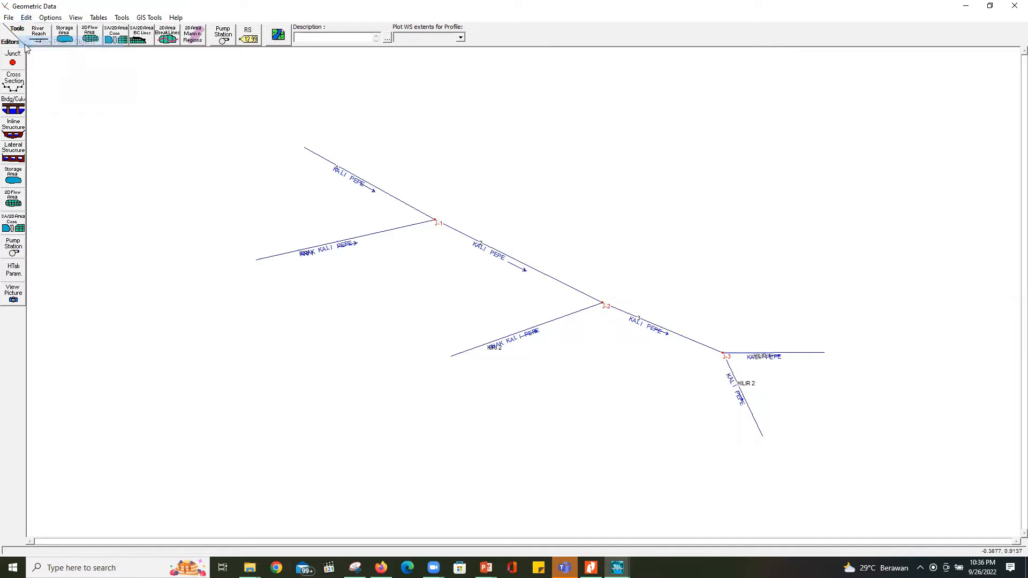
Step: Open the cross section editor and look through the KALI PEPE reaches 2, 3, HILIR 1 and HILIR 2 on the schematic
left_click(18, 86)
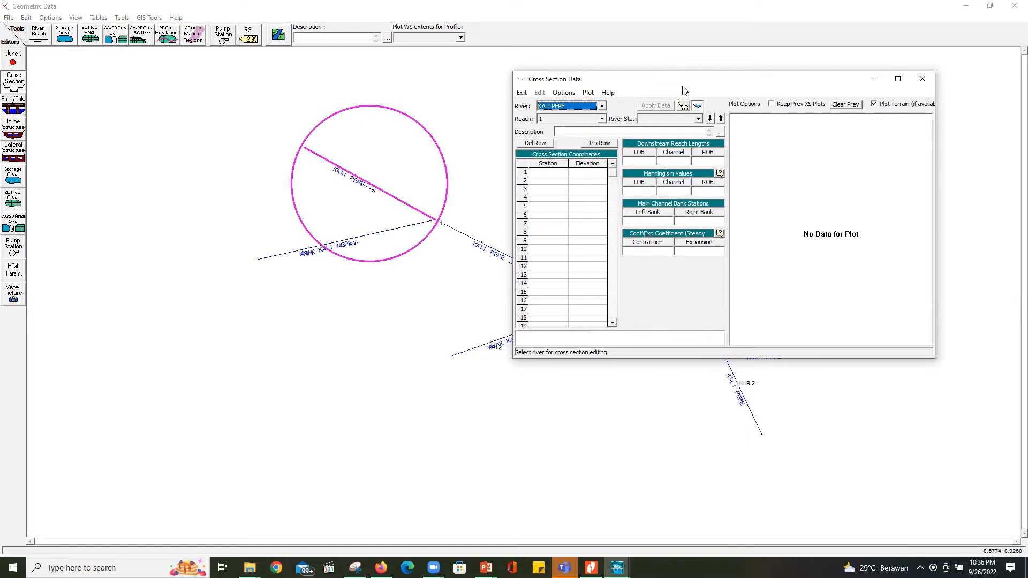
left_click_drag(683, 89, 826, 107)
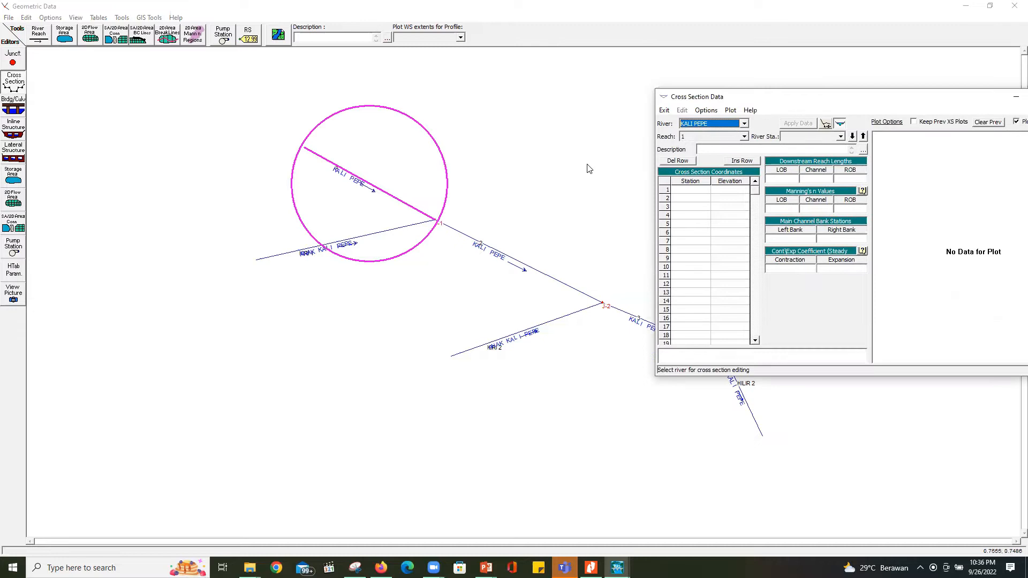
left_click(705, 136)
left_click(705, 153)
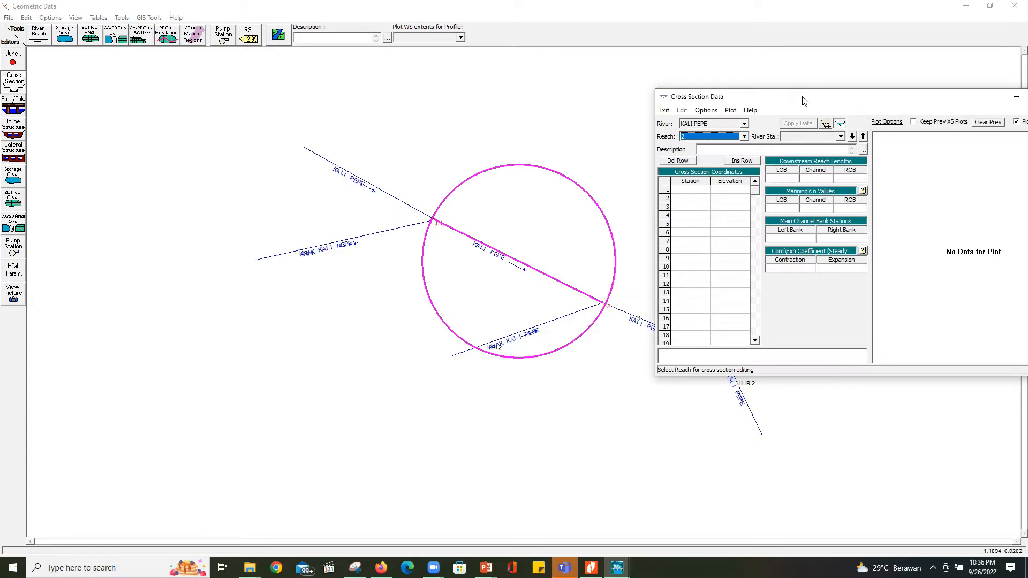
left_click_drag(802, 101, 161, 177)
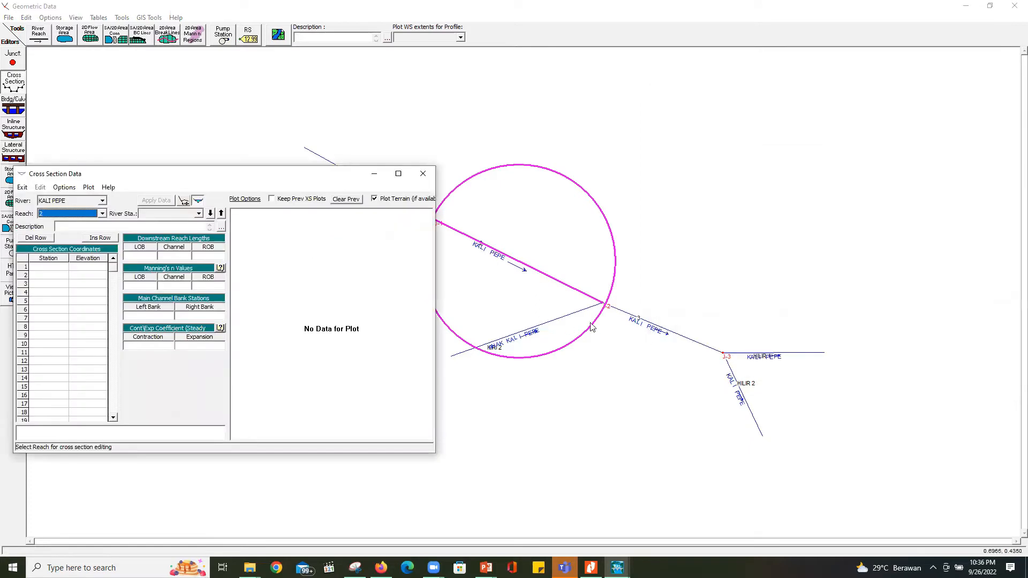
left_click(80, 215)
left_click(72, 236)
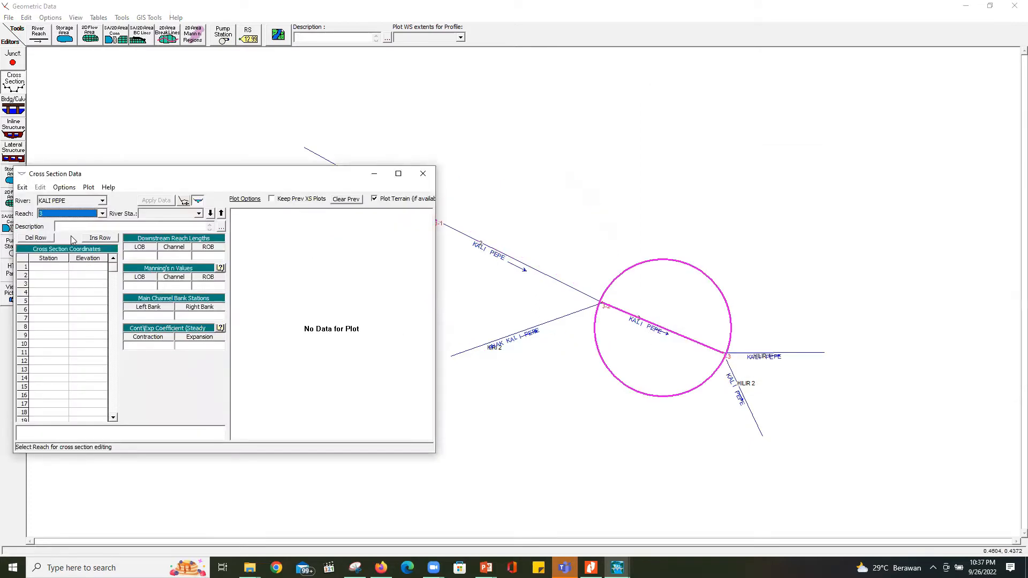
left_click(70, 214)
left_click(71, 236)
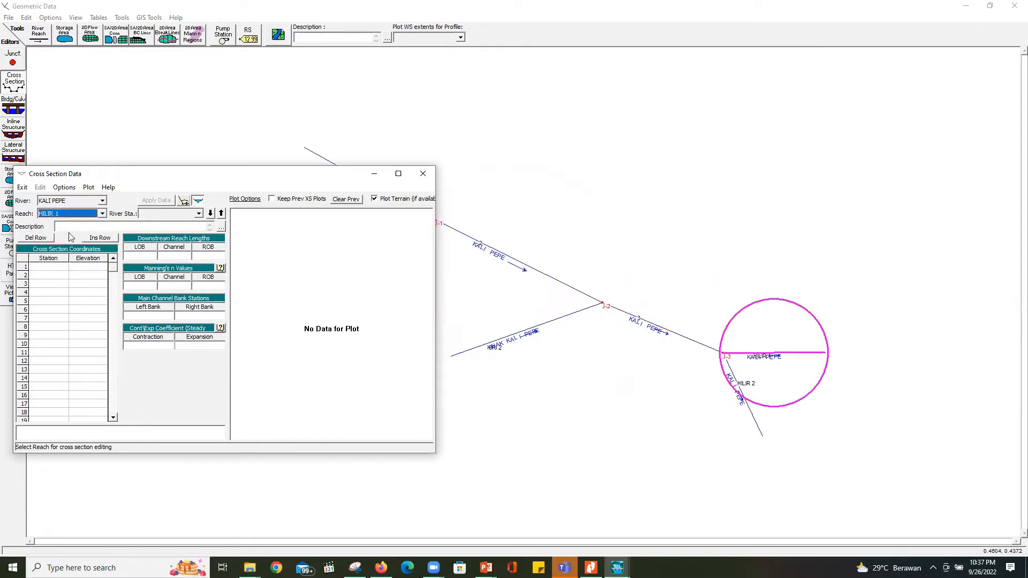
left_click(73, 213)
left_click(67, 247)
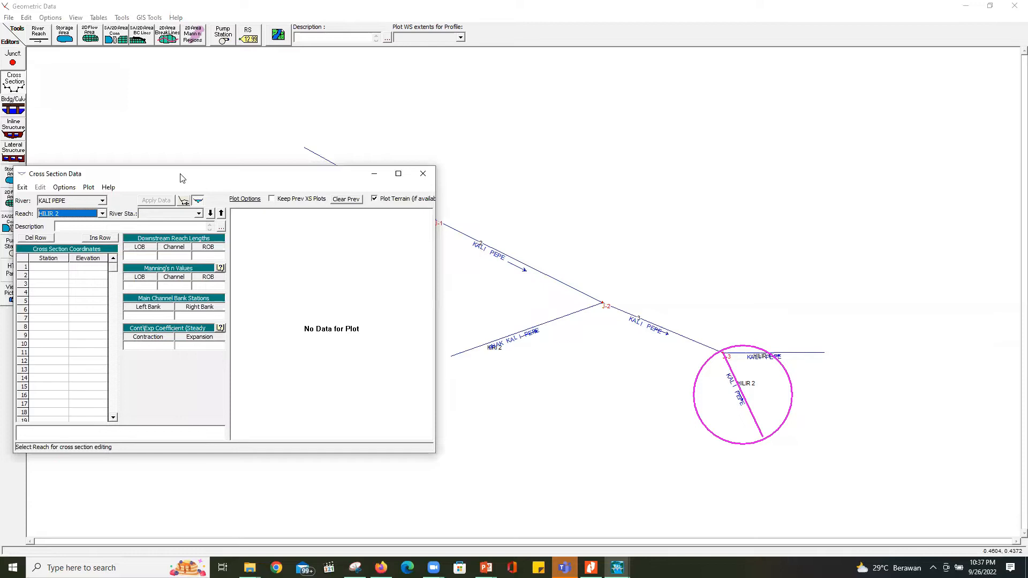
Step: Switch the cross section data to river ANAK KALI PEPE, check reach KIRI 2, and select reach KIRI 1
left_click_drag(182, 178, 816, 119)
left_click(712, 141)
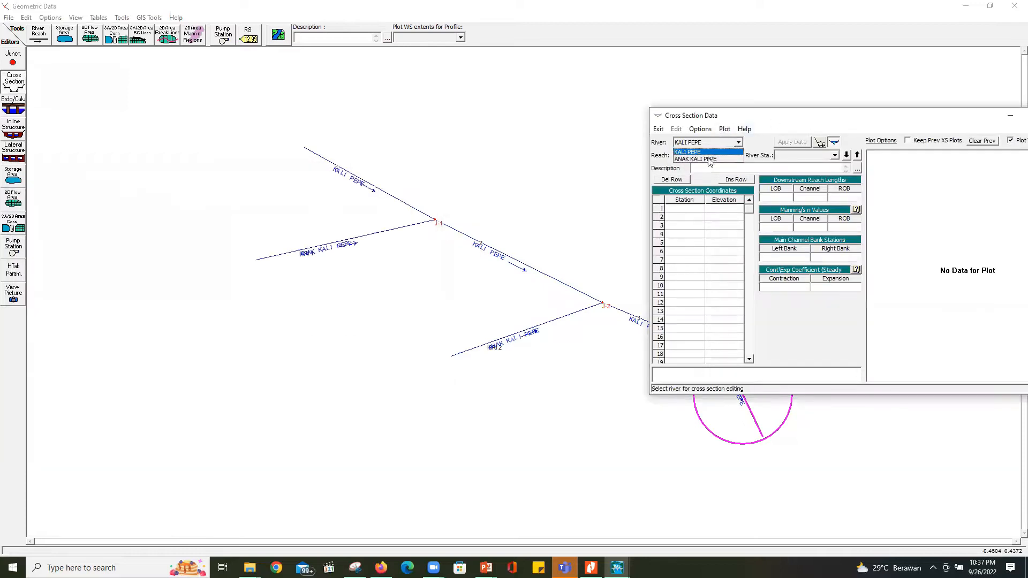
left_click(710, 162)
left_click(709, 161)
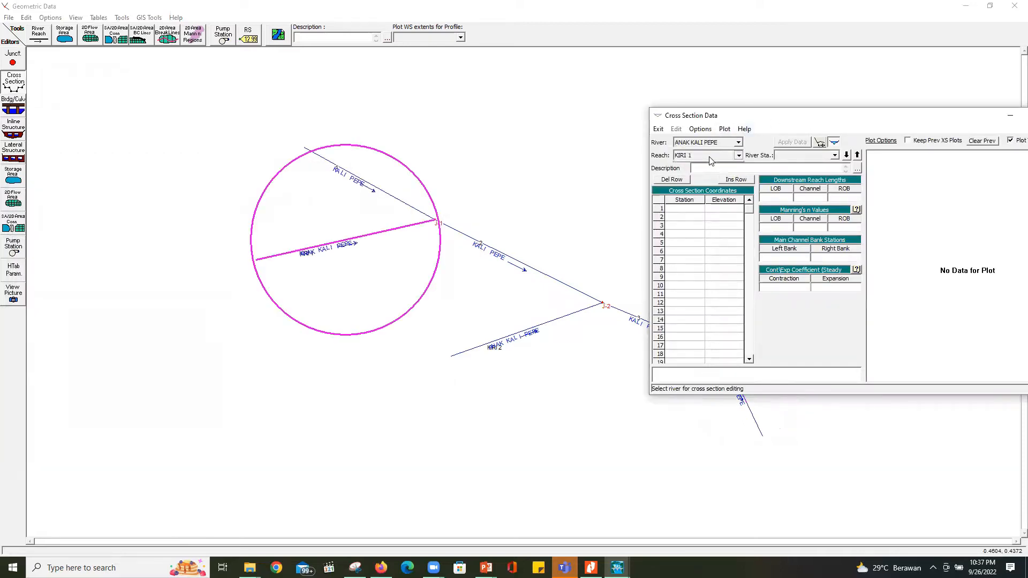
left_click(711, 172)
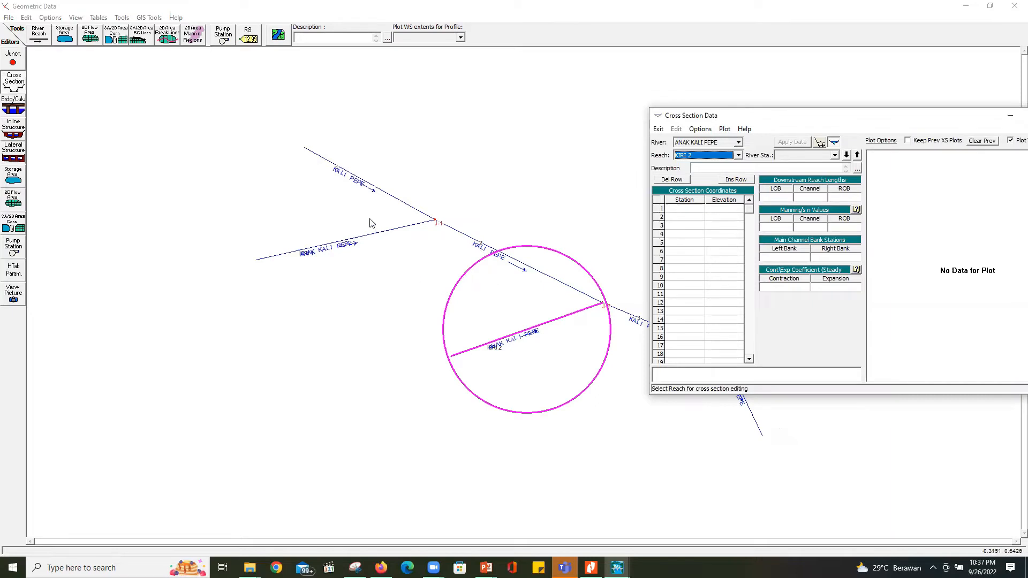
left_click(718, 155)
left_click(696, 163)
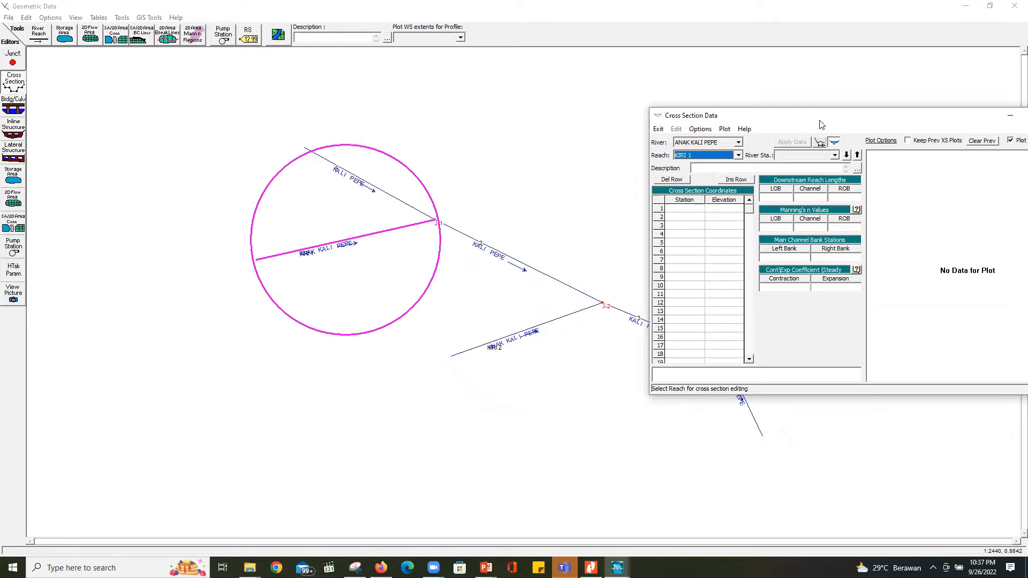
left_click_drag(821, 124, 874, 33)
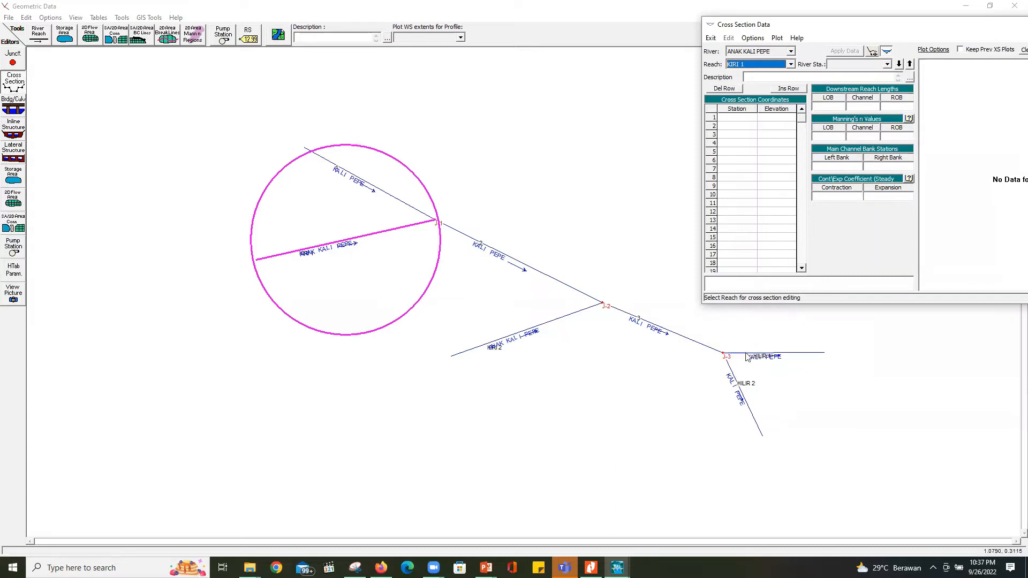
left_click_drag(946, 28, 829, 129)
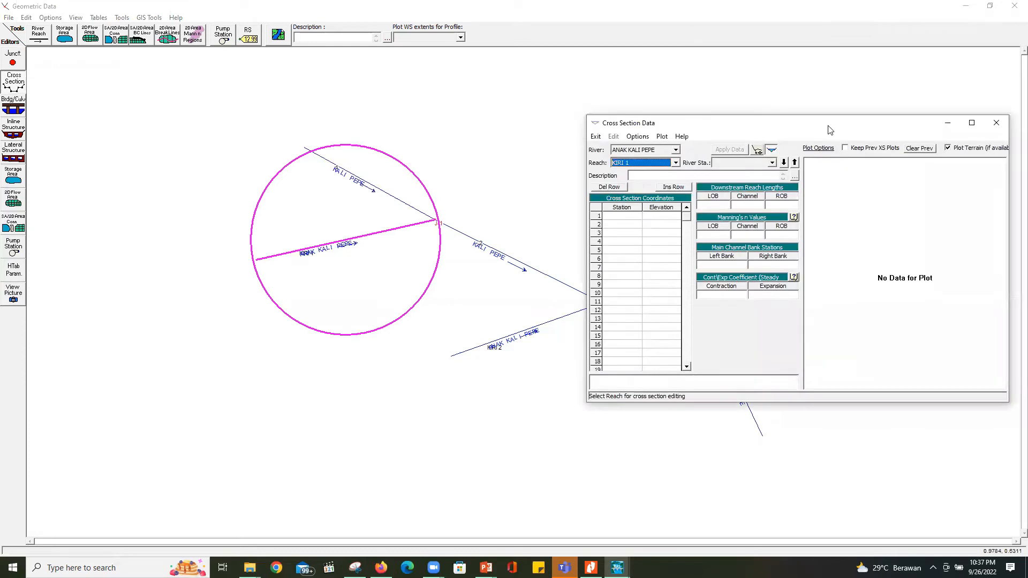
Step: Add a cross section at river station 0 in reach KIRI 1, described as BATAS HILIR ANAK KALI PEPE KIRI 1 STA 0
left_click(637, 137)
left_click(644, 148)
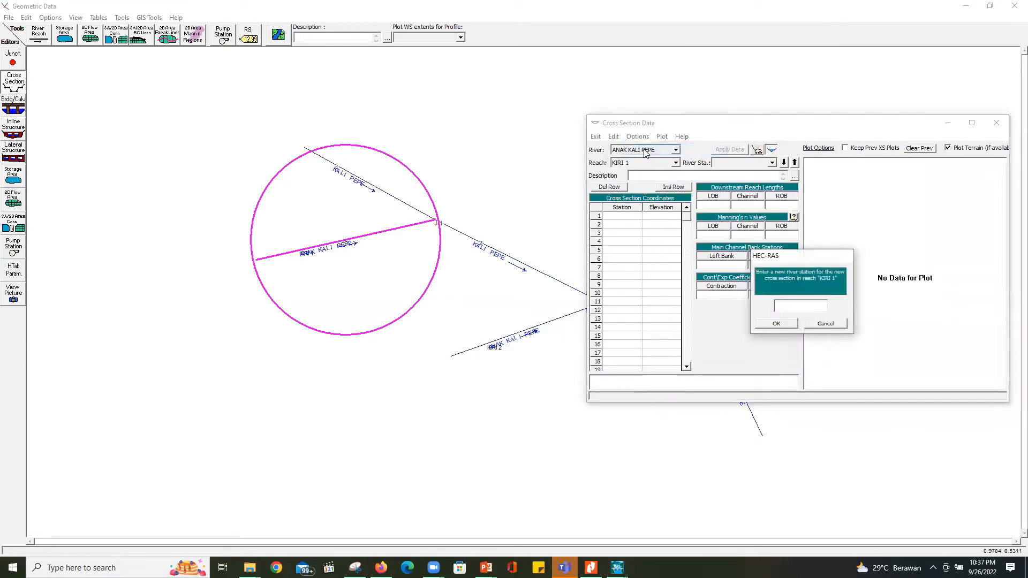
type("0")
left_click(783, 325)
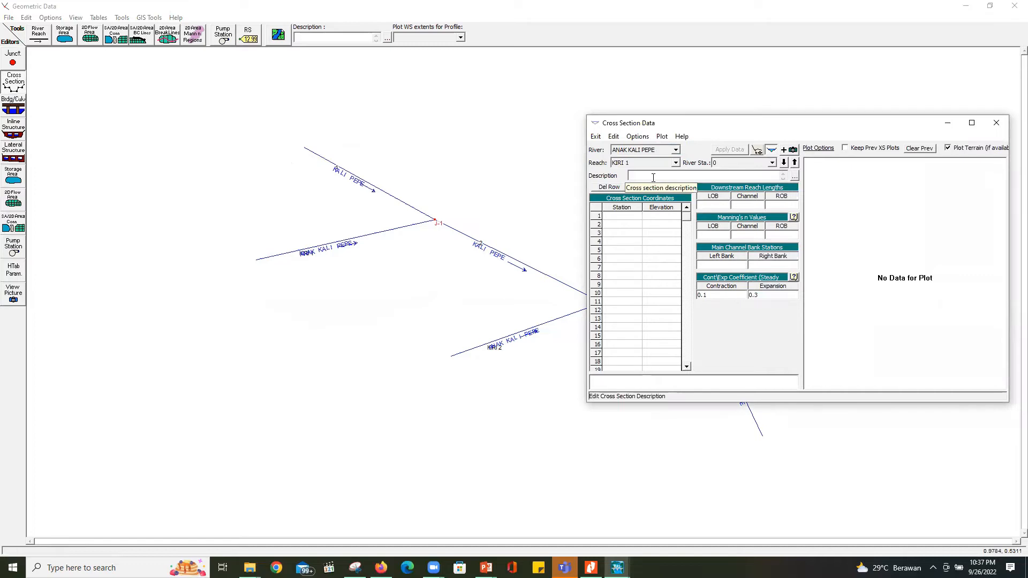
type("ANAK")
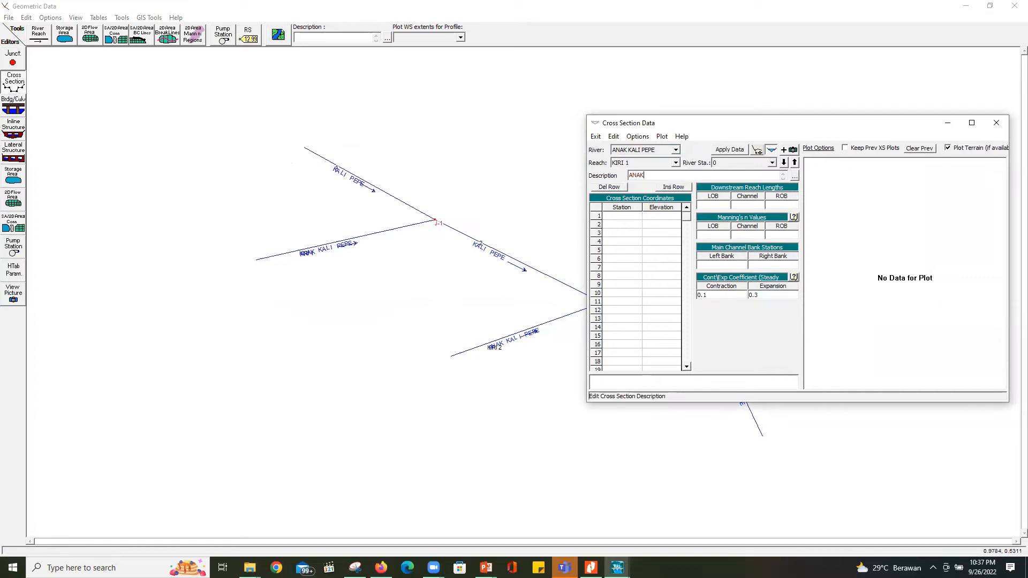
type(" KALI PEPE KIRI 1 STA 0")
left_click(629, 175)
type("BATAS HILIR")
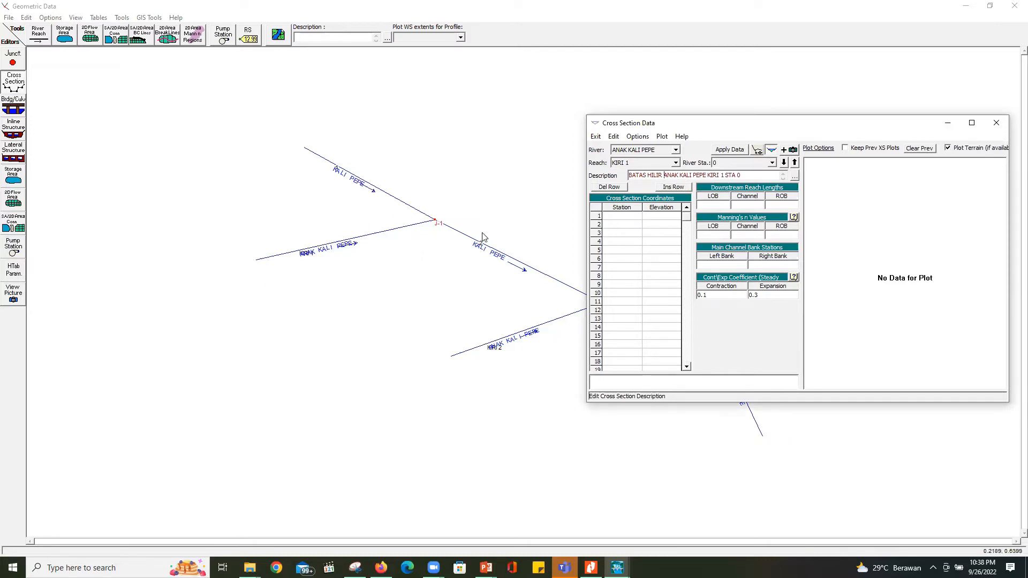
Step: Enter the cross section's coordinates as stations 0, 2, 4 and 6 with elevations 2, 0, 0 and 2
left_click(615, 222)
type("0")
left_click(614, 227)
left_click(615, 235)
type("4")
left_click(615, 242)
type("6")
left_click(650, 216)
type("2")
left_click(652, 227)
type("0")
left_click(652, 233)
type("0")
left_click(653, 241)
type("2")
Step: Set the downstream reach lengths for the left overbank, channel and right overbank to 0
left_click(706, 206)
left_click(751, 205)
type("0")
left_click(776, 205)
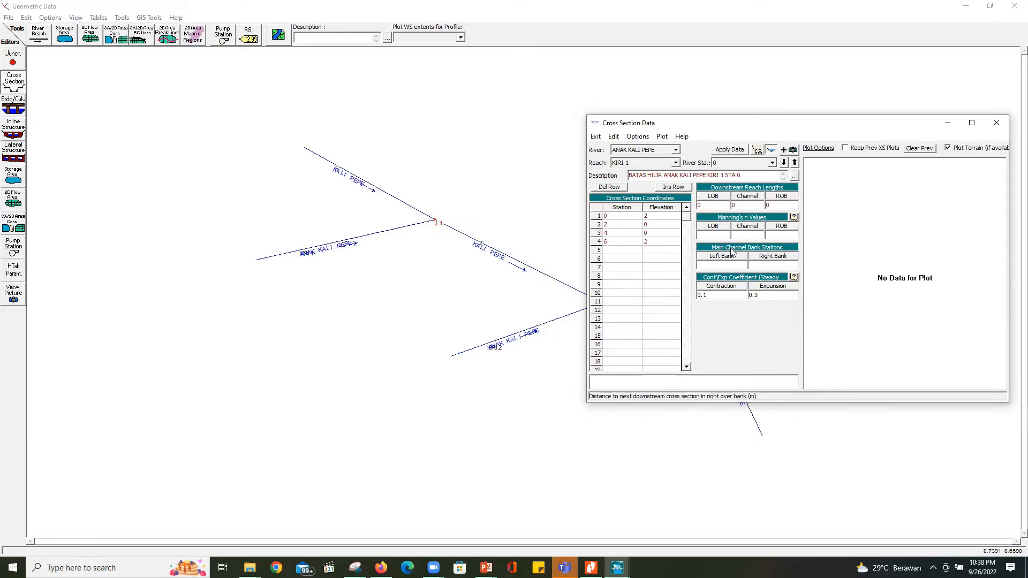
Step: Set Manning's n to 0.02 for the left overbank, channel and right overbank
left_click(720, 236)
type("0.02")
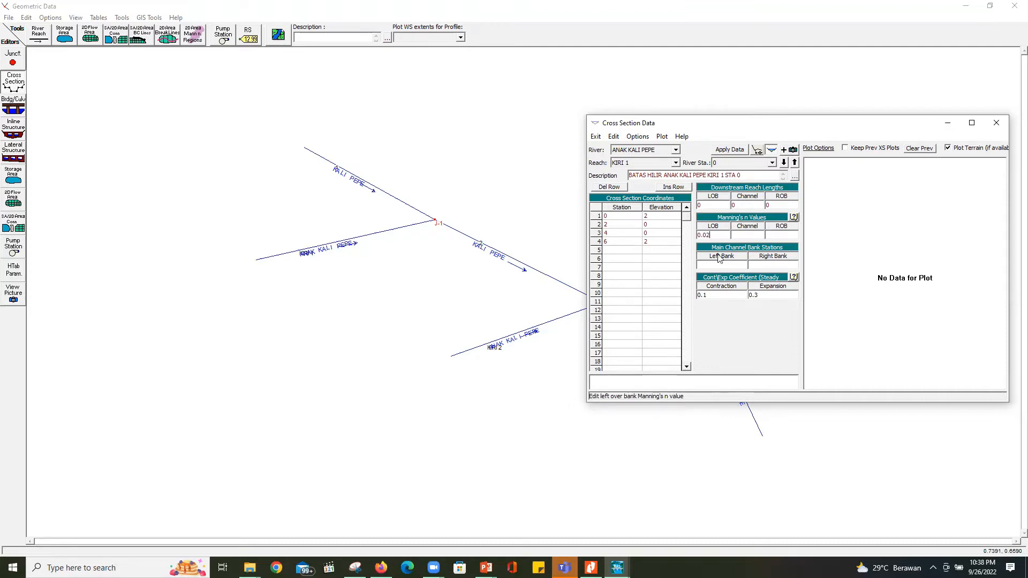
left_click(748, 236)
type("0.02")
left_click(781, 236)
type("0.02")
Step: Set the main channel bank stations to 0 on the left and 6 on the right, and apply the cross section data
left_click(734, 263)
type("0")
left_click(758, 265)
left_click(722, 152)
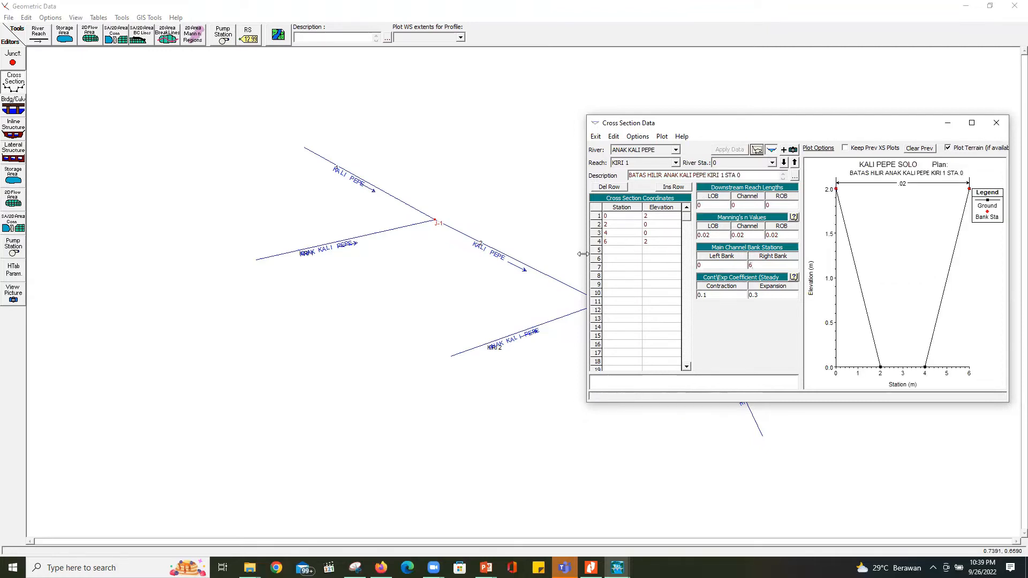
Step: Copy the current cross section to river station 100 in KIRI 1 and change its description to BATAS HULU ANAK KALI PEPE KIRI 1 STA 100
left_click(636, 136)
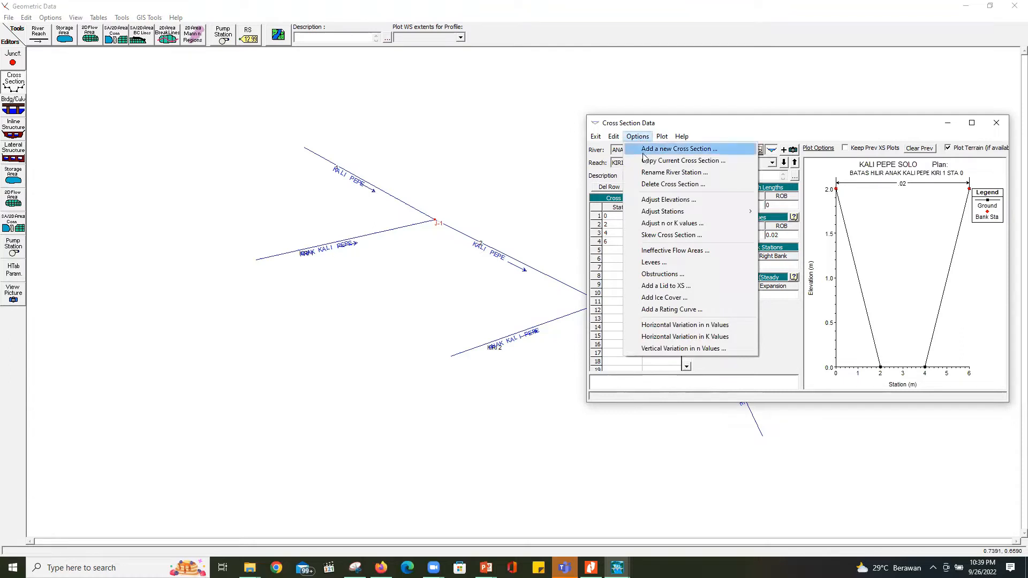
left_click(644, 161)
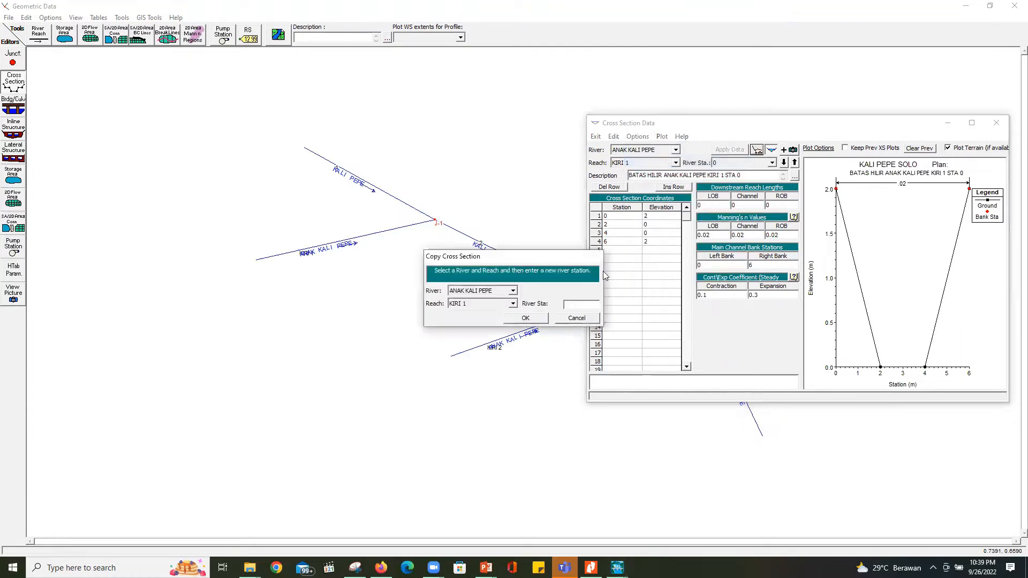
type("100")
left_click(529, 320)
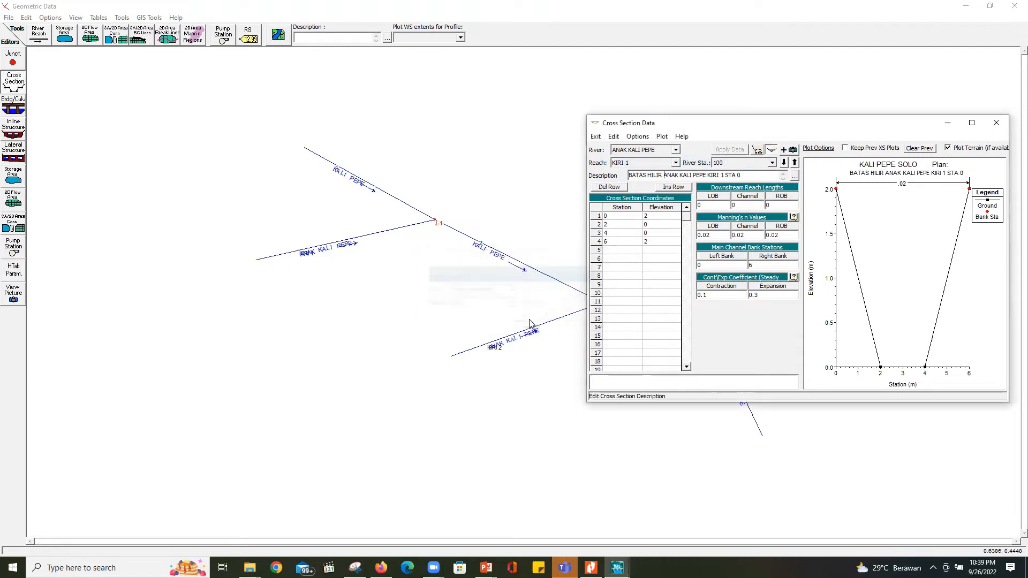
double_click(655, 175)
type("HULU")
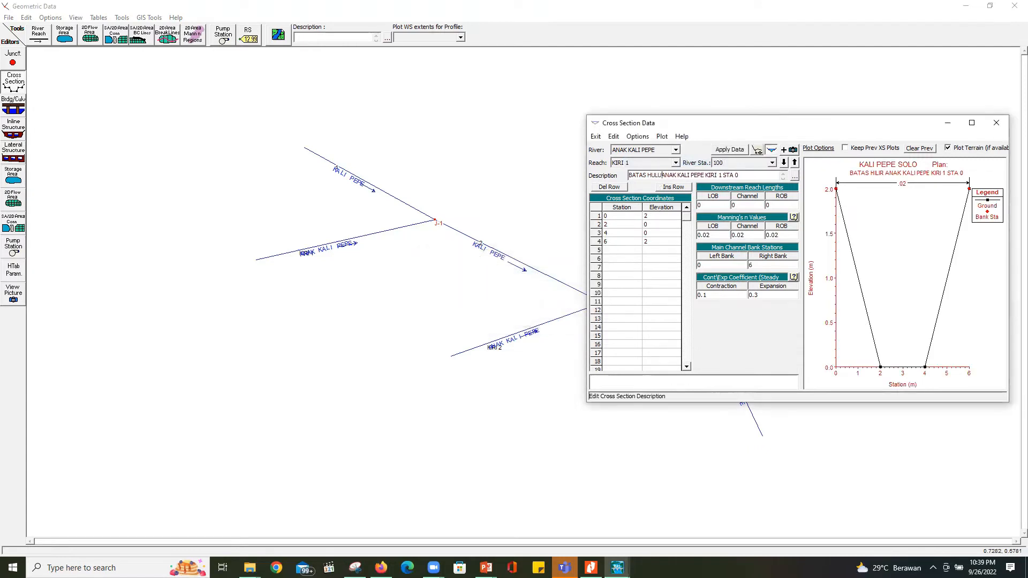
left_click(740, 175)
type("10")
Step: Set the elevations of the KIRI 1 station 100 cross section to 3, 1, 1 and 3
left_click(649, 217)
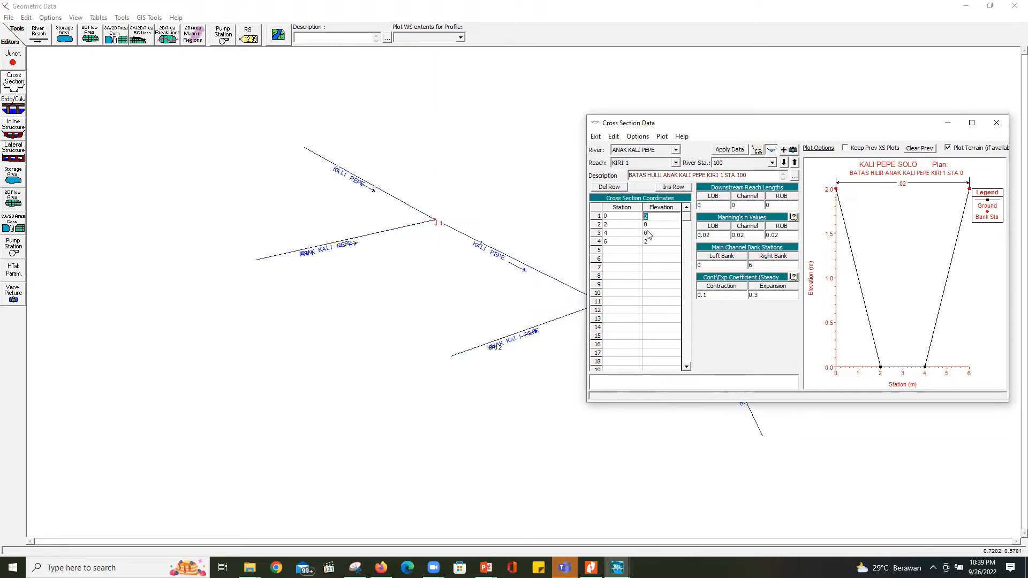
type("3")
key("Return")
type("1")
key("Return")
type("1")
key("Return")
type("3")
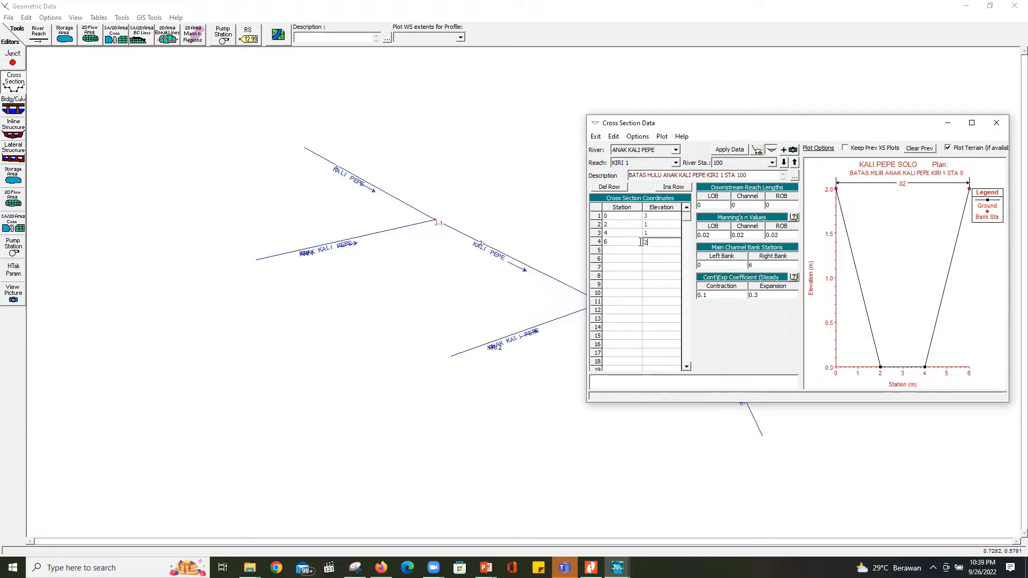
Step: Set the downstream reach lengths to 100 for the left overbank, channel and right overbank, and apply the KIRI 1 station 100 data
left_click(699, 205)
type("1")
left_click(736, 206)
type("100")
left_click(795, 204)
type("1")
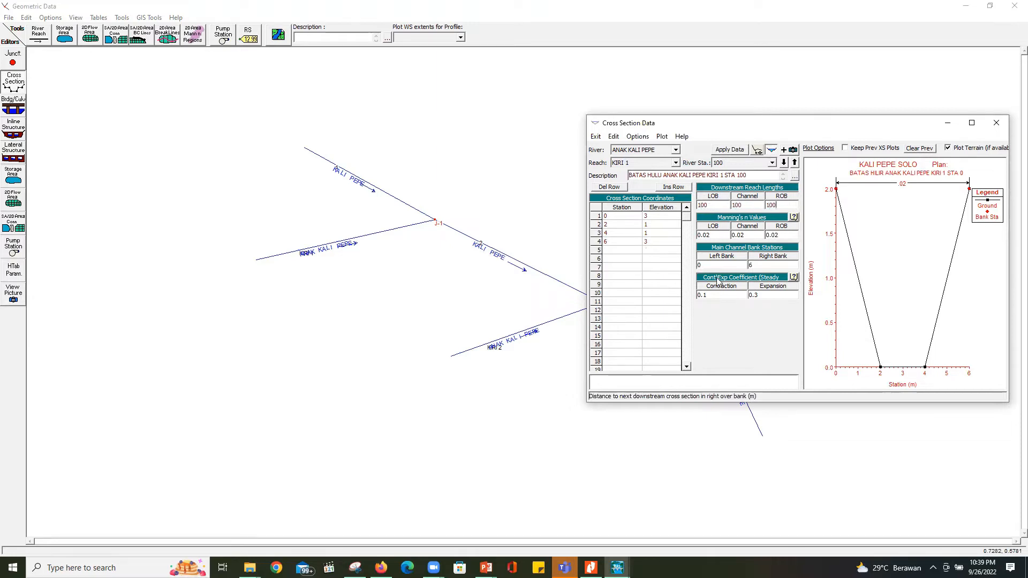
left_click(721, 151)
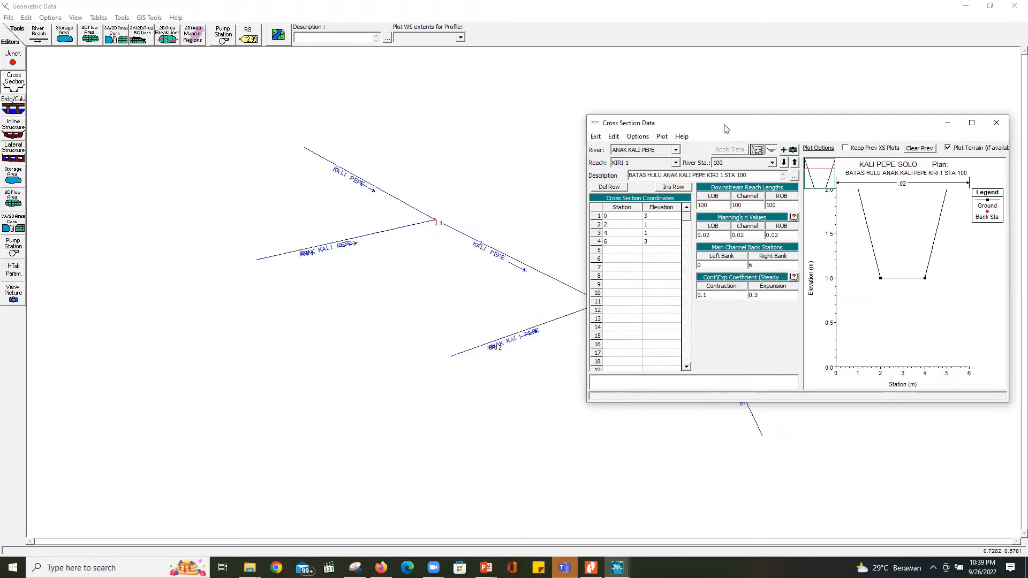
left_click_drag(725, 129, 723, 91)
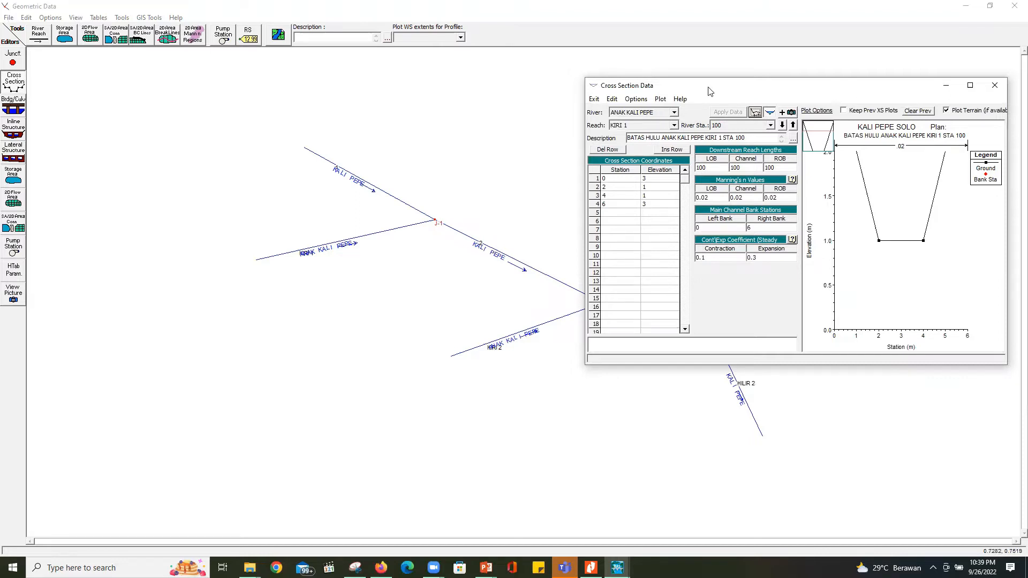
left_click_drag(710, 91, 648, 100)
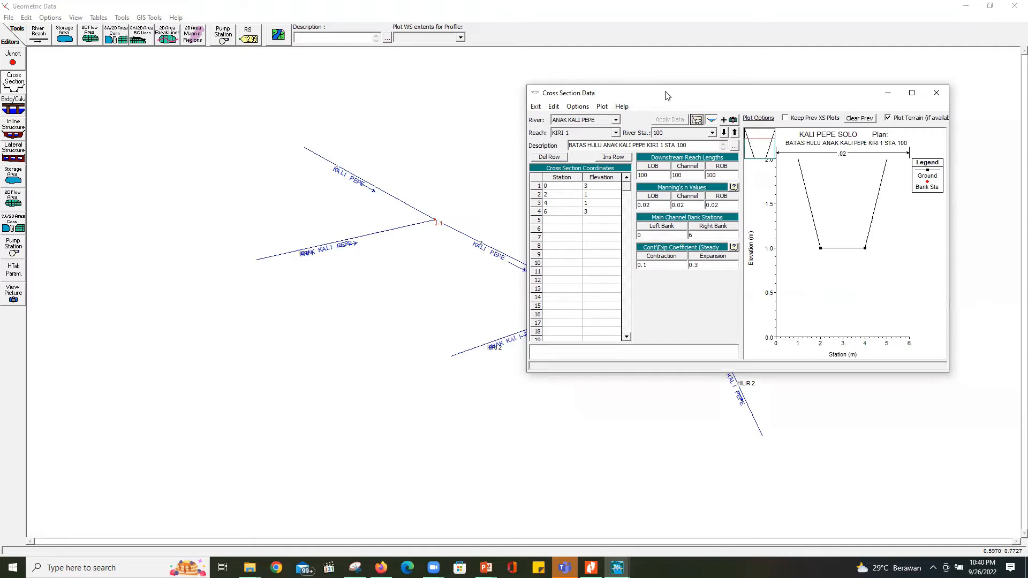
left_click_drag(666, 95, 712, 99)
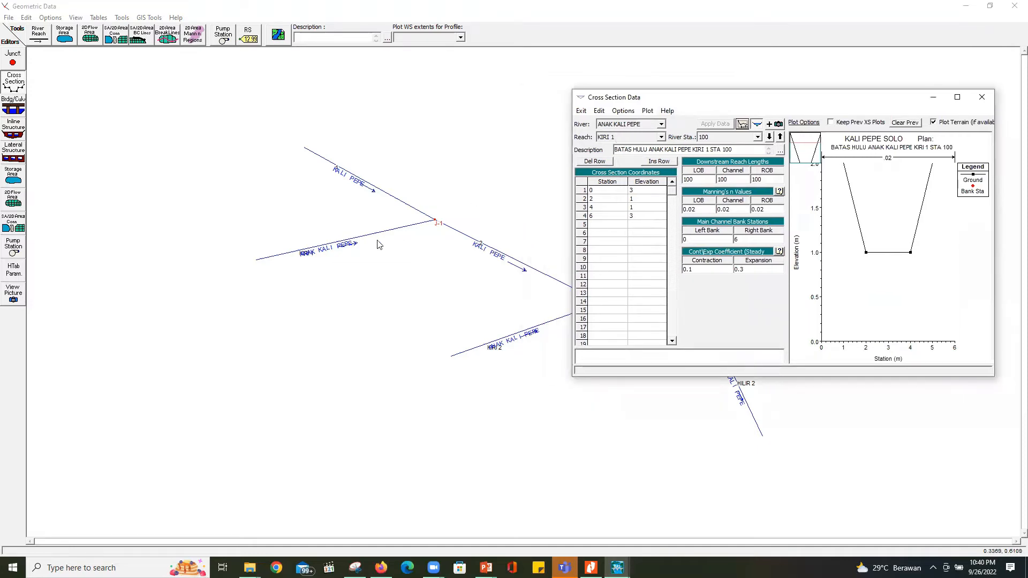
Step: Add a cross section at river station 0 in reach KIRI 2, described as BATAS HILIR ANAK KALI PEPE KIRI 2 STA 0
left_click(627, 137)
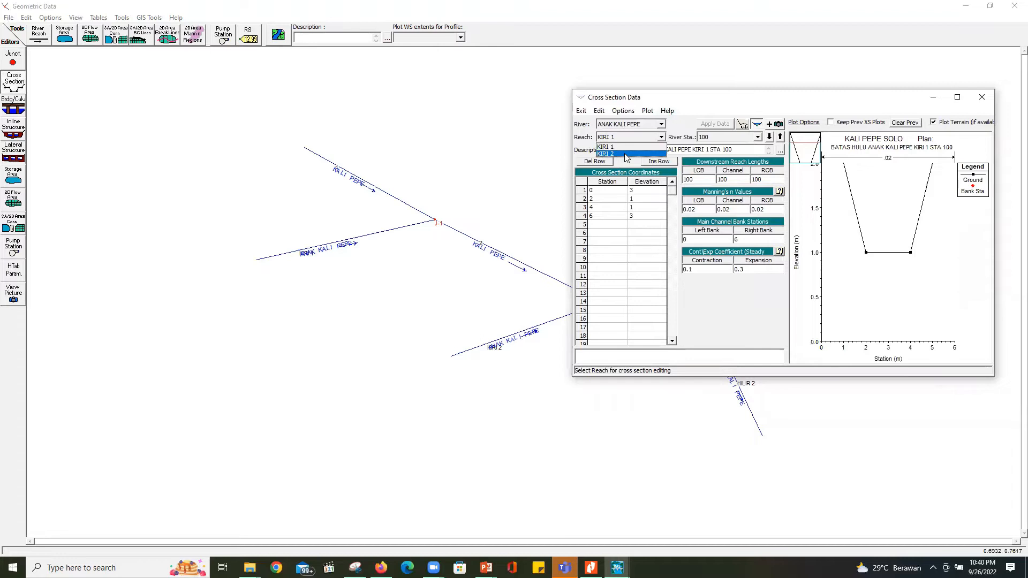
left_click(626, 155)
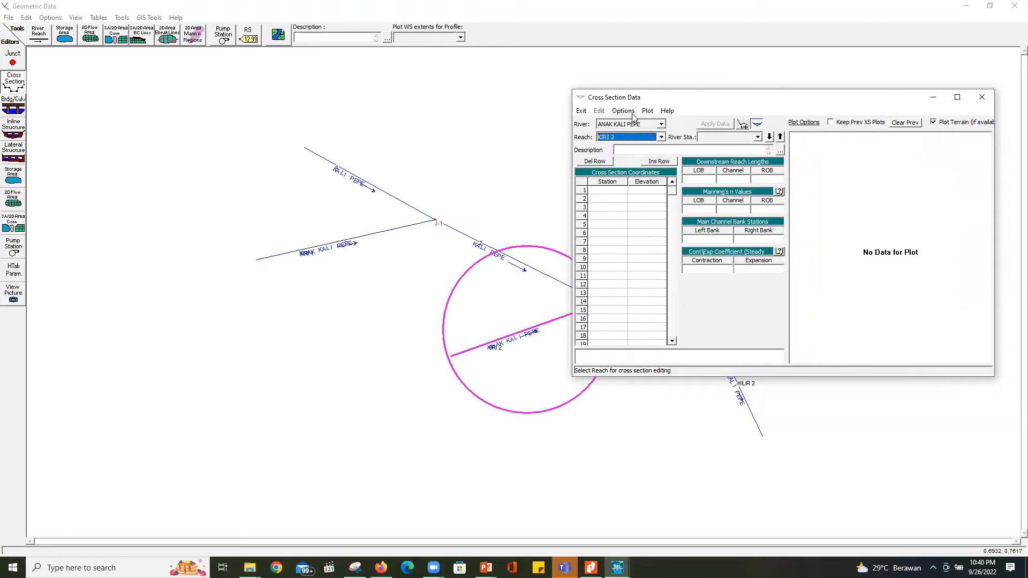
left_click_drag(673, 100, 752, 107)
left_click(702, 116)
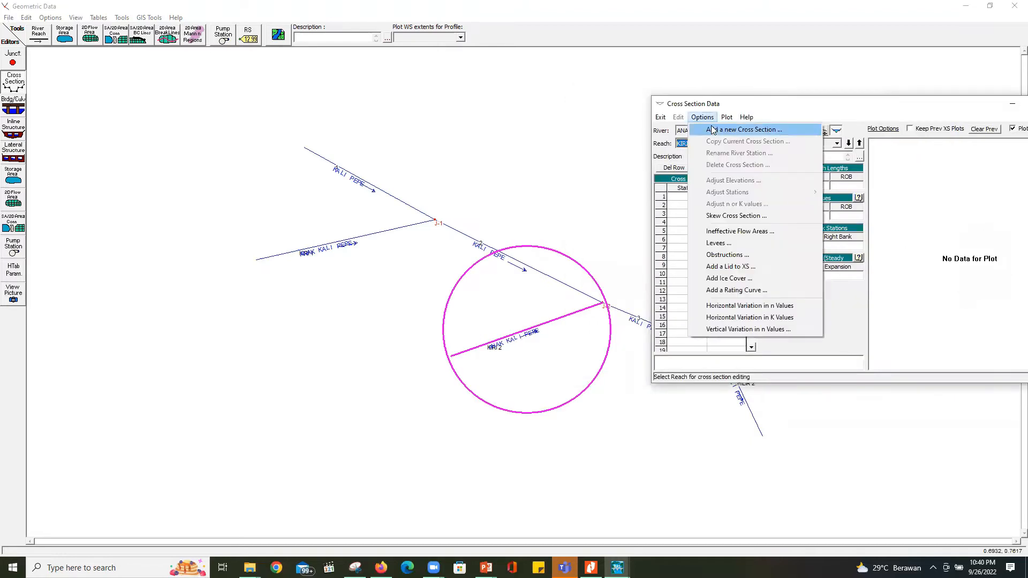
left_click(713, 130)
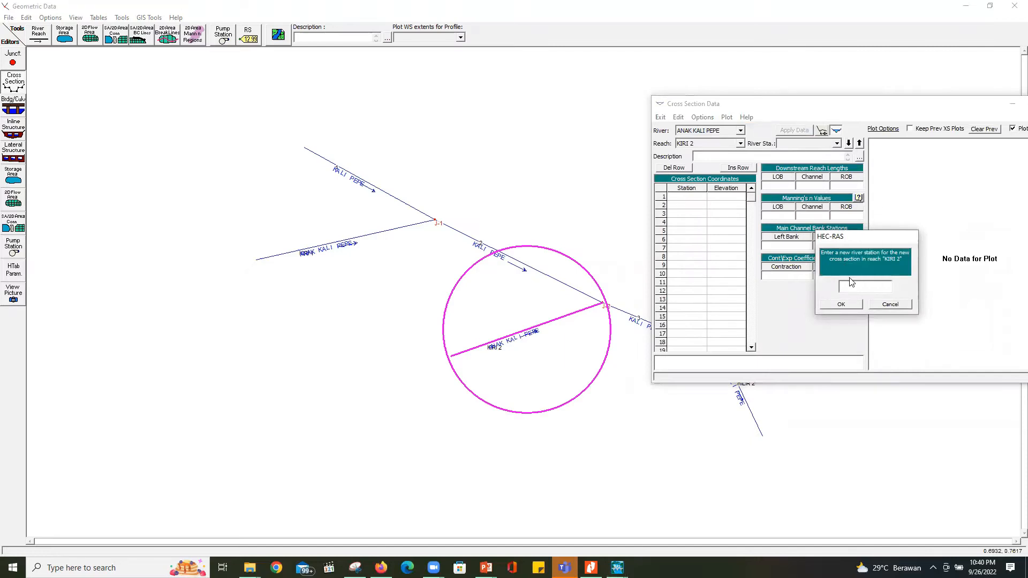
left_click(840, 304)
left_click(717, 156)
type("BATAS HILIR")
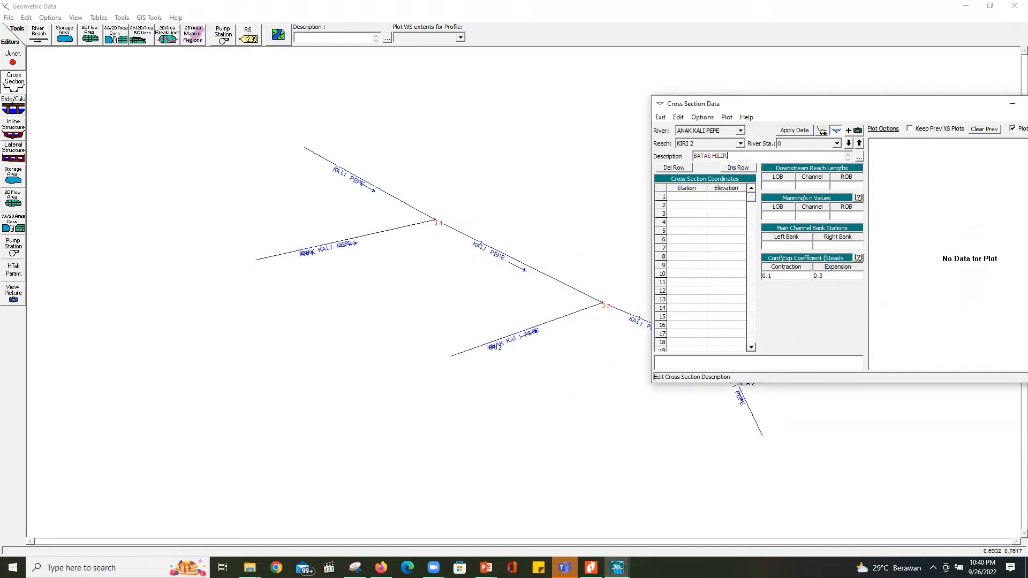
type(" ANAK KALI PEPE KIRI 2 STA 0")
Step: Enter stations 0, 2, 4 and 6 in the coordinates of the KIRI 2 station 0 cross section
left_click(702, 196)
left_click(701, 196)
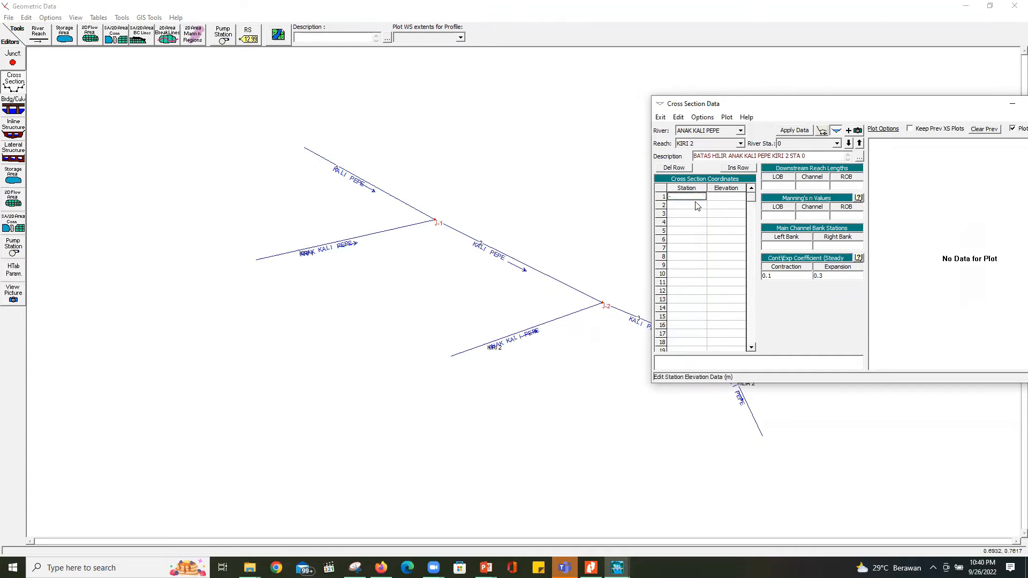
type("0")
left_click(695, 207)
type("2")
left_click(689, 213)
type("4")
left_click(689, 221)
type("6")
Step: Enter elevations 2, 0, 0 and 2 for the four points of the KIRI 2 station 0 cross section
left_click(712, 191)
left_click(712, 196)
type("2")
left_click(721, 205)
left_click(722, 213)
type("0")
left_click(722, 222)
type("2")
Step: Set the KIRI 2 station 0 downstream reach lengths to 0 for the left overbank, channel and right overbank
left_click(780, 186)
type("0")
left_click(814, 184)
type("0")
key("Tab")
type("0")
Step: Set Manning's n to 0.02 for the left overbank, channel and right overbank of the KIRI 2 station 0 cross section
left_click(777, 214)
left_click(818, 217)
left_click(833, 215)
Step: Set the main channel bank stations to 0 on the left and 6 on the right, and apply the KIRI 2 station 0 data
key("Tab")
type("2")
key("BackSpace")
type("0")
left_click(826, 247)
type("6")
left_click(785, 130)
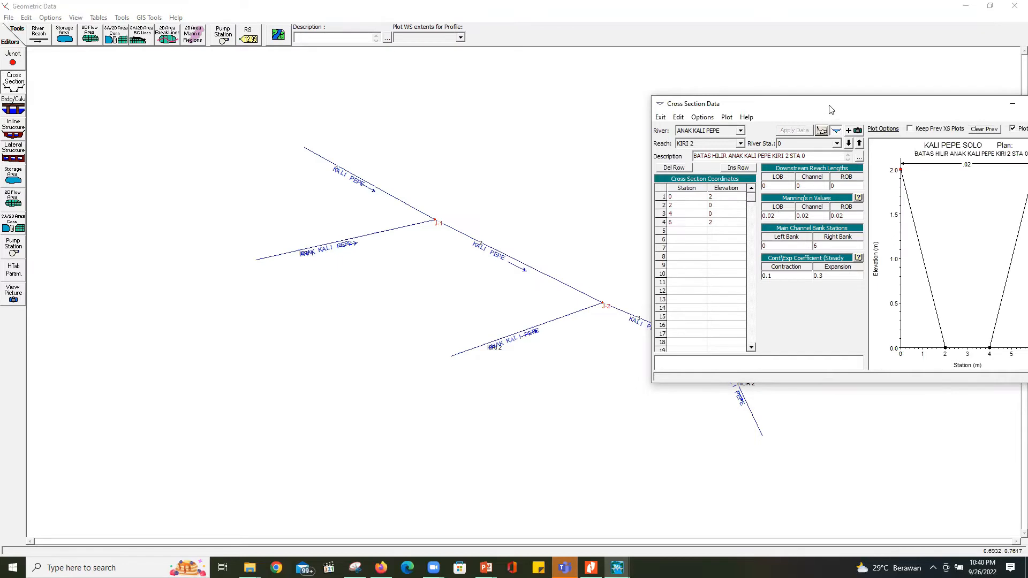
Step: Copy the current cross section to river station 100 in KIRI 2 and change its description to BATAS HULU ANAK KALI PEPE KIRI 2 STA 100
left_click_drag(836, 108, 731, 103)
left_click(598, 112)
left_click(613, 137)
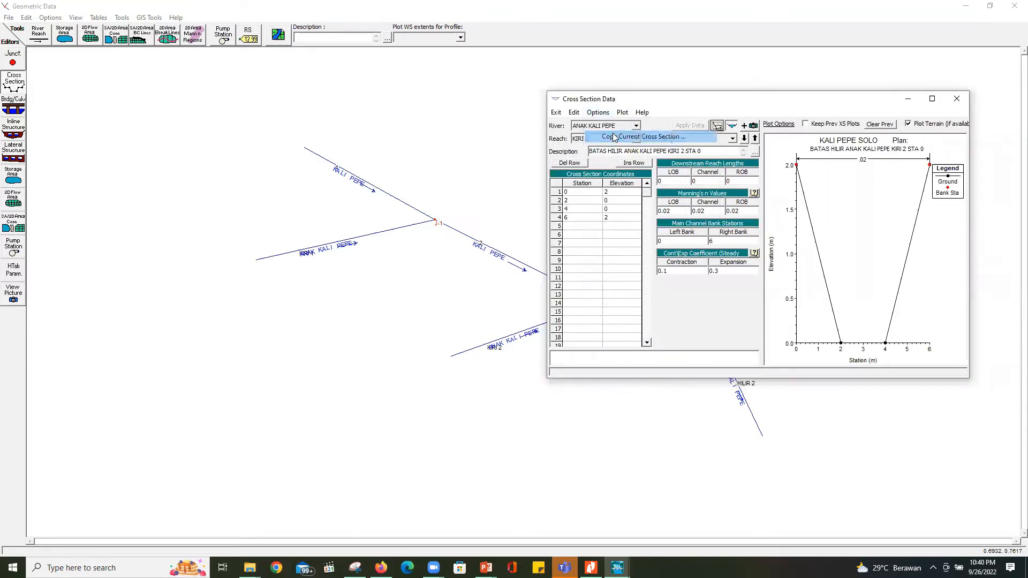
type("100")
left_click(526, 319)
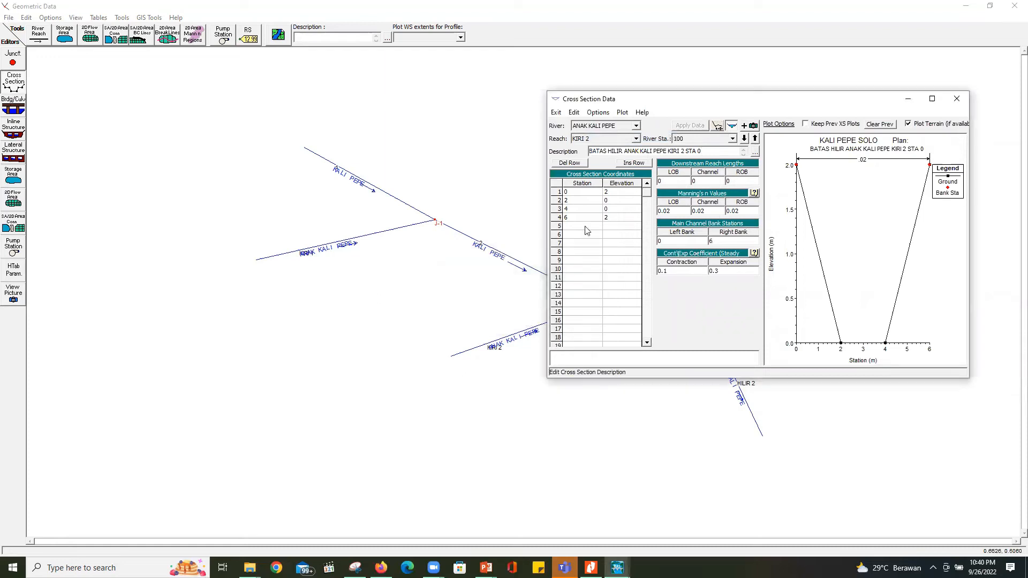
double_click(616, 151)
type("HULU")
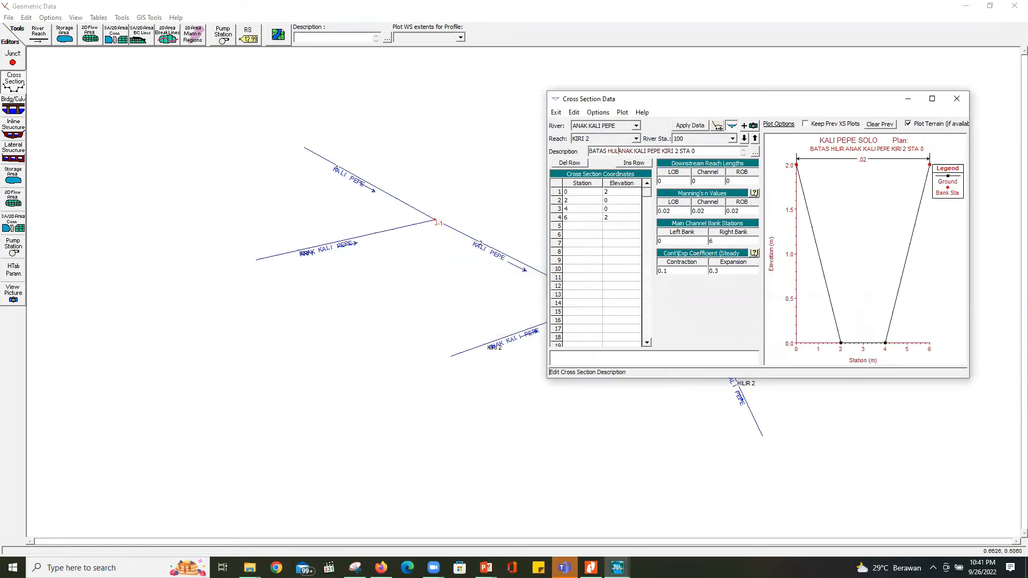
left_click(707, 150)
key("BackSpace")
type("100")
Step: Set the elevations of the KIRI 2 station 100 cross section to 3, 1, 1 and 3
left_click(621, 192)
type("3")
left_click(617, 202)
type("1")
left_click(618, 210)
type("1")
left_click(615, 217)
type("3")
Step: Set the downstream reach lengths to 100 for the left overbank, channel and right overbank, and apply the KIRI 2 station 100 data
left_click(659, 181)
type("1")
left_click(692, 181)
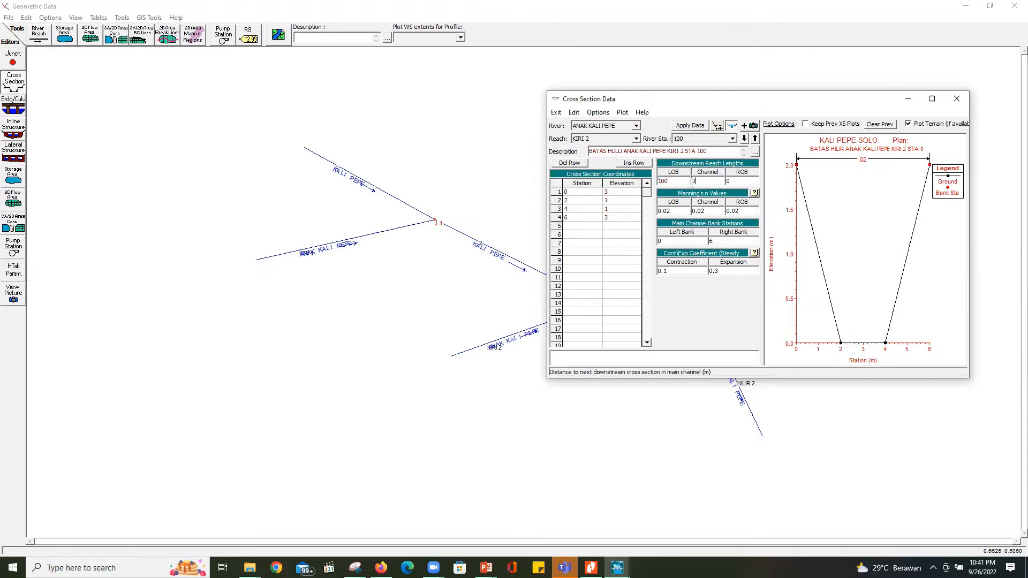
left_click(723, 182)
type("100")
left_click(690, 125)
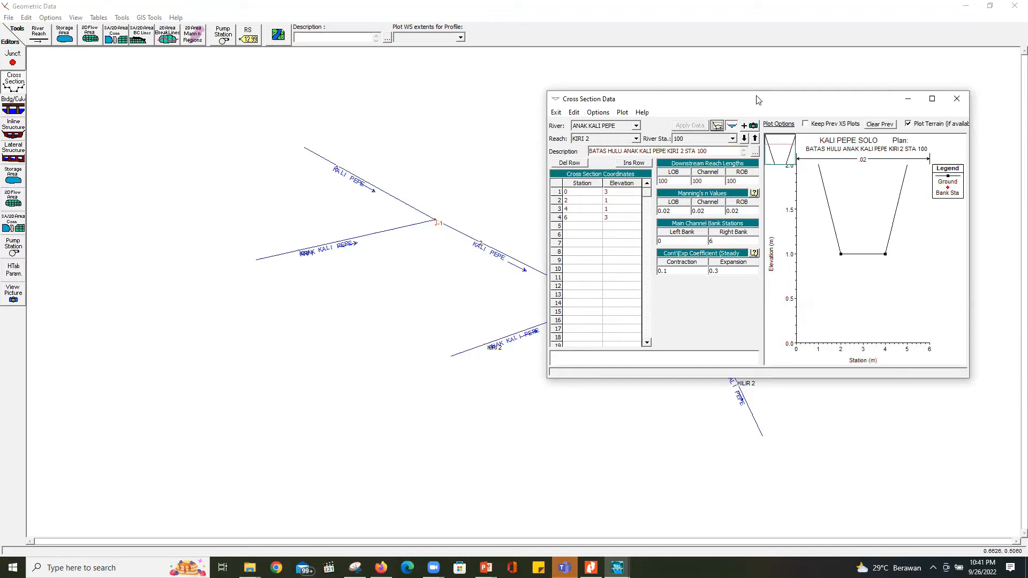
Step: Add a cross section at river station 0 in reach 1 of KALI PEPE, described as BATAS HILIR KALI PEPE REACH 1 STA 0
left_click_drag(757, 99, 823, 104)
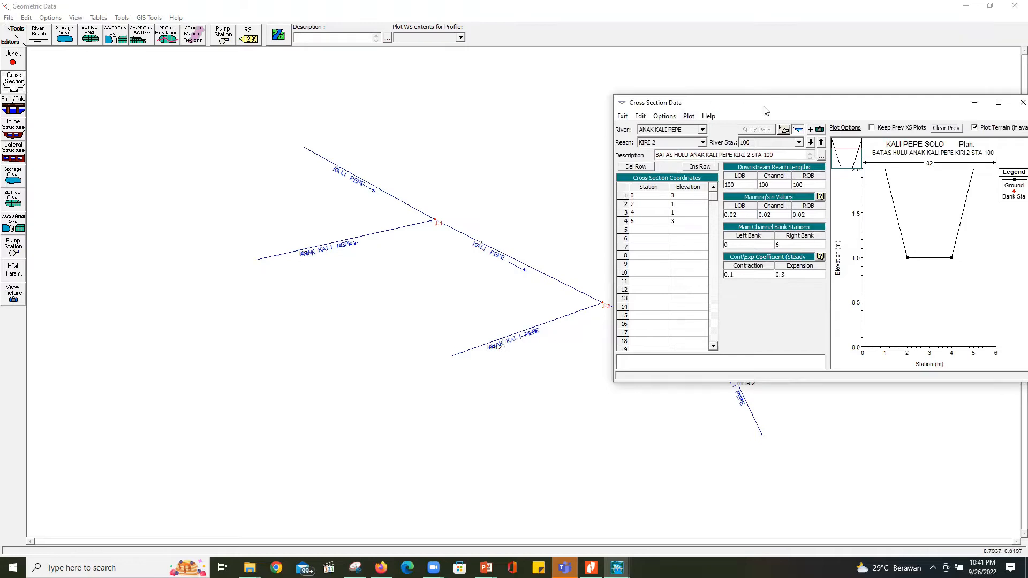
left_click_drag(794, 102, 228, 265)
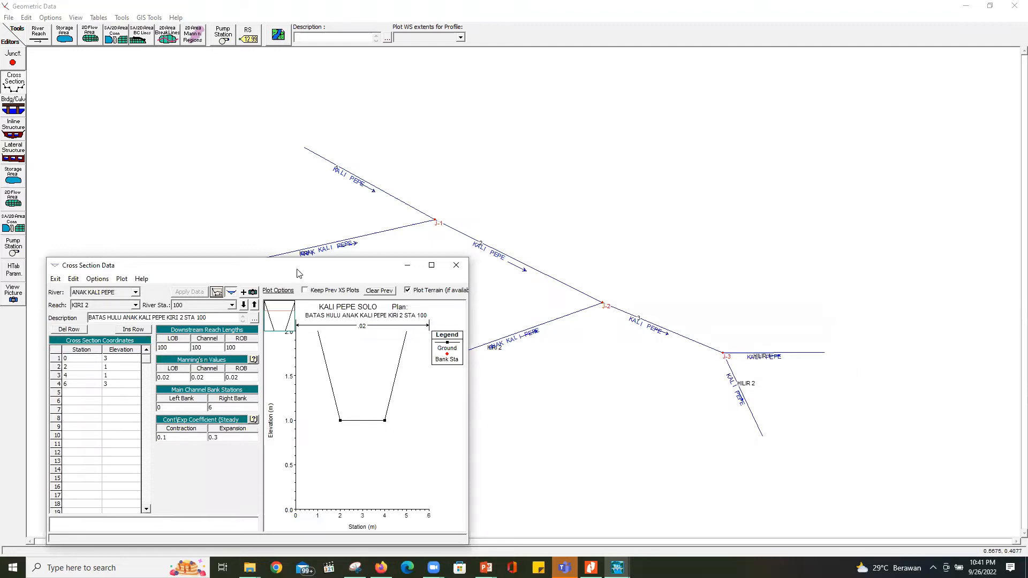
left_click_drag(295, 268, 287, 210)
left_click(96, 220)
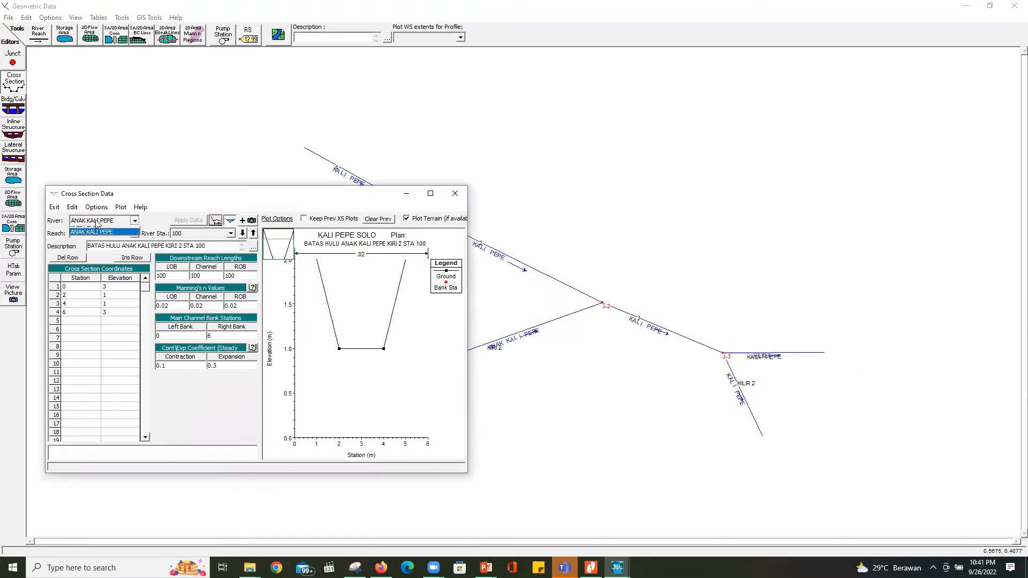
left_click(96, 230)
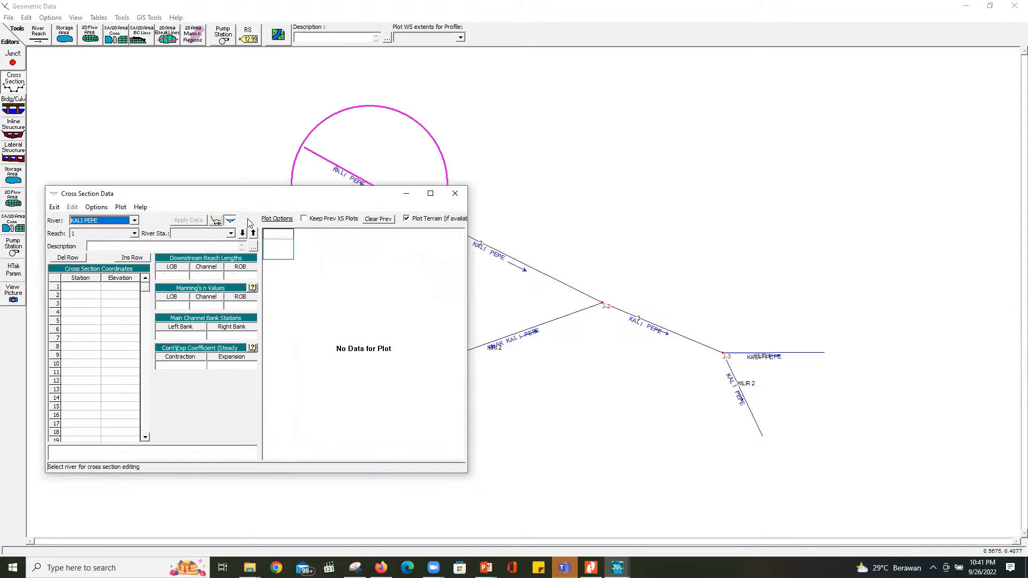
left_click_drag(253, 199, 773, 106)
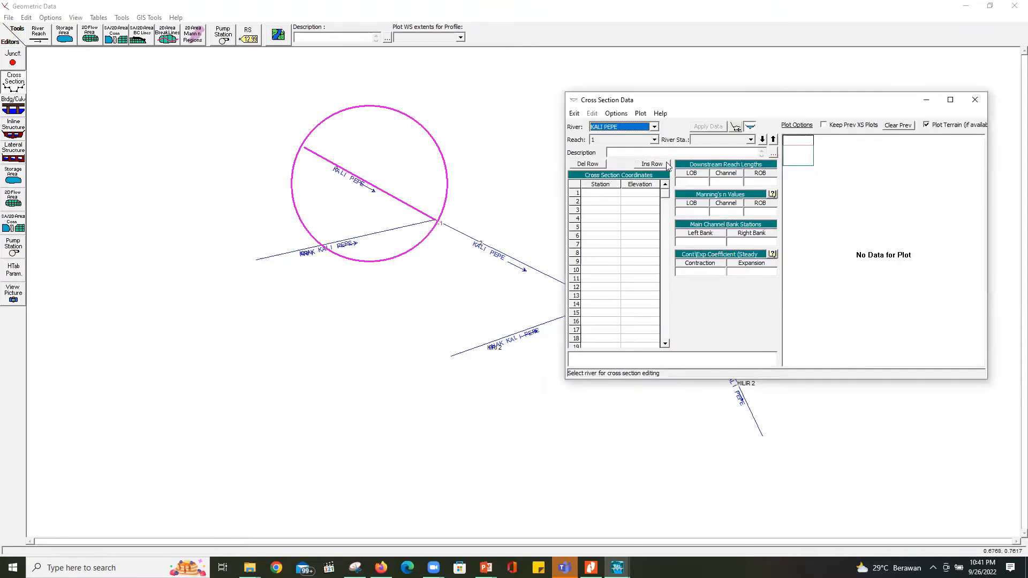
left_click(617, 114)
left_click(657, 125)
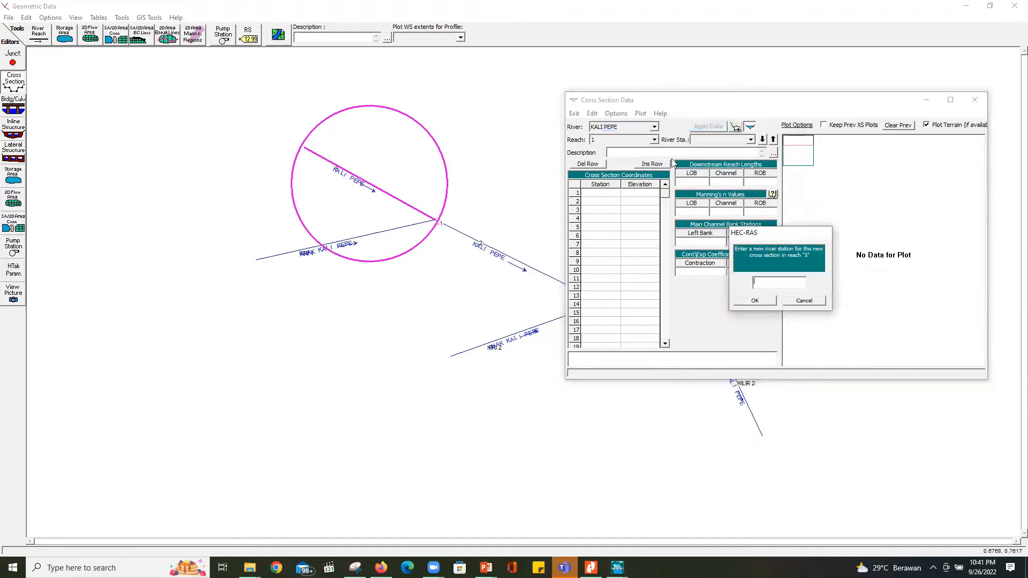
type("0")
left_click(762, 303)
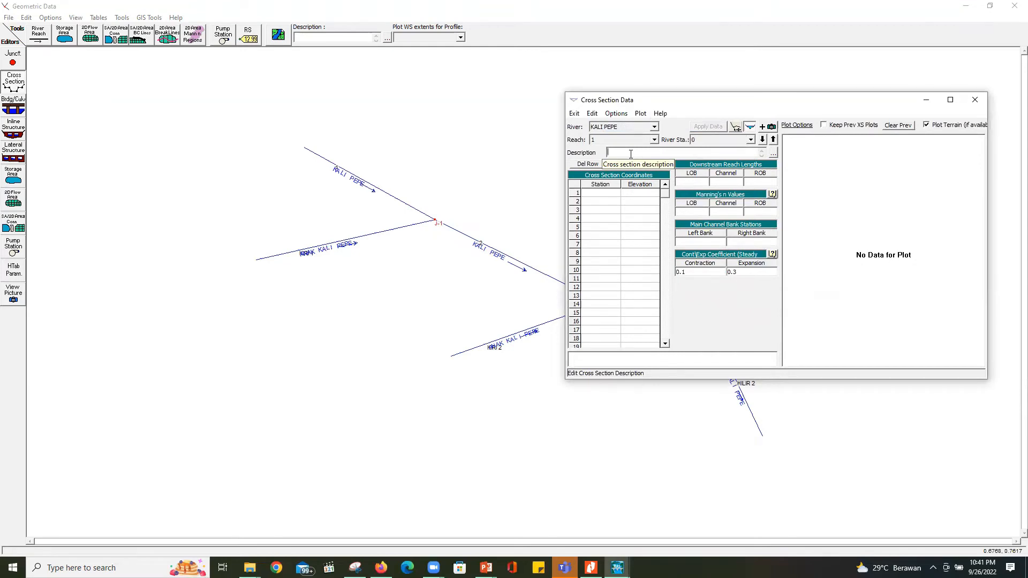
type("BATAS HILIR KALI PEPE REA")
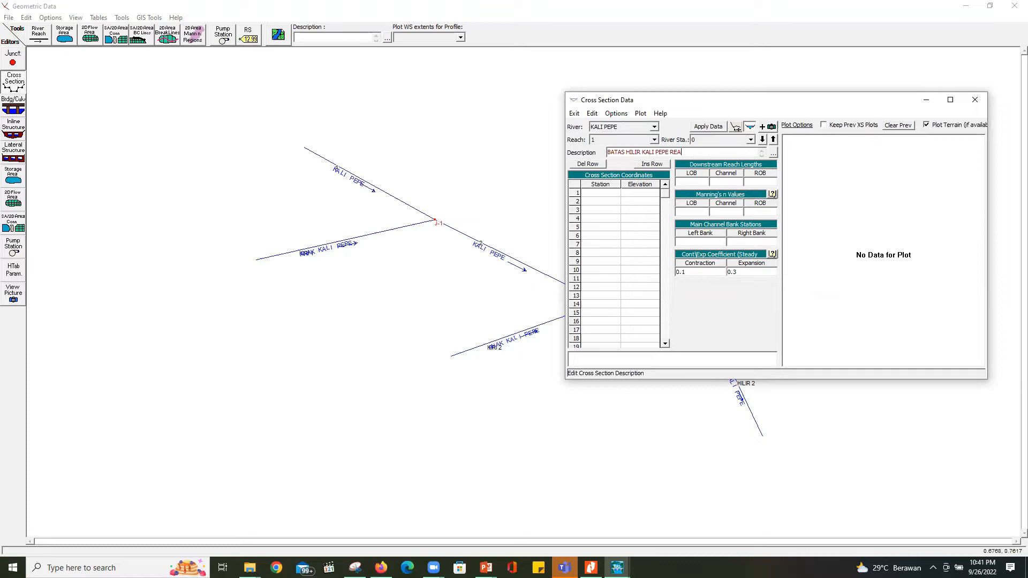
type("CH 1 STA 0")
Step: Enter stations 0, 2, 4 and 6 in the coordinates of the KALI PEPE reach 1 station 0 cross section
left_click(607, 194)
type("0")
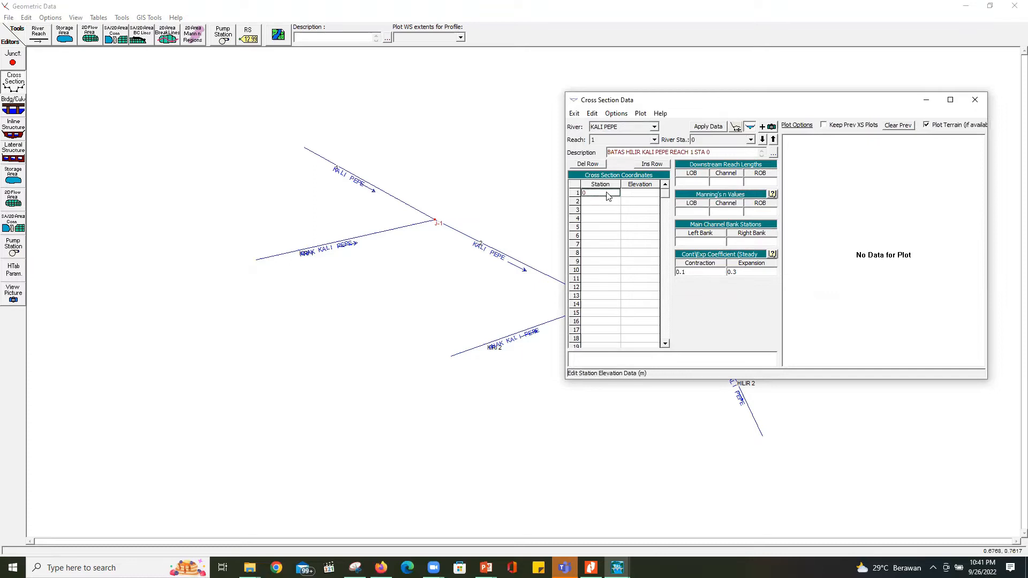
left_click(607, 201)
type("2")
left_click(602, 210)
type("3")
left_click(602, 219)
type("6")
Step: Enter elevations 2, 0, 0 and 2 for the four points of the KALI PEPE reach 1 station 0 cross section
left_click(633, 193)
type("2")
left_click(634, 202)
type("0")
left_click(633, 209)
type("0")
left_click(633, 218)
type("2")
Step: Set the KALI PEPE reach 1 station 0 downstream reach lengths to 0 for the left overbank, channel and right overbank
left_click(685, 183)
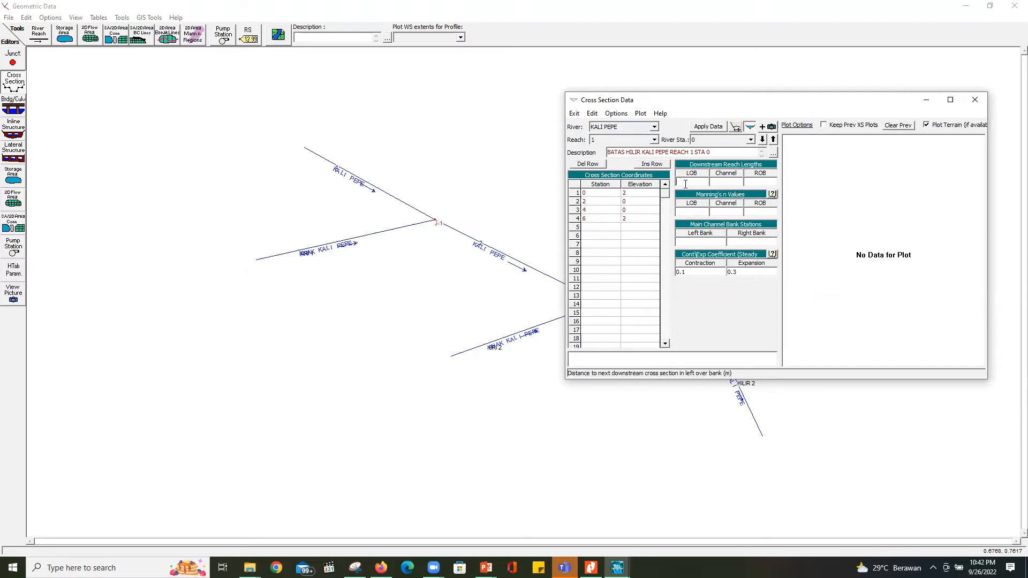
left_click(725, 183)
type("0")
left_click(758, 183)
type("0")
Step: Set Manning's n to 0.02 for the left overbank, channel and right overbank of the KALI PEPE reach 1 station 0 cross section
left_click(694, 211)
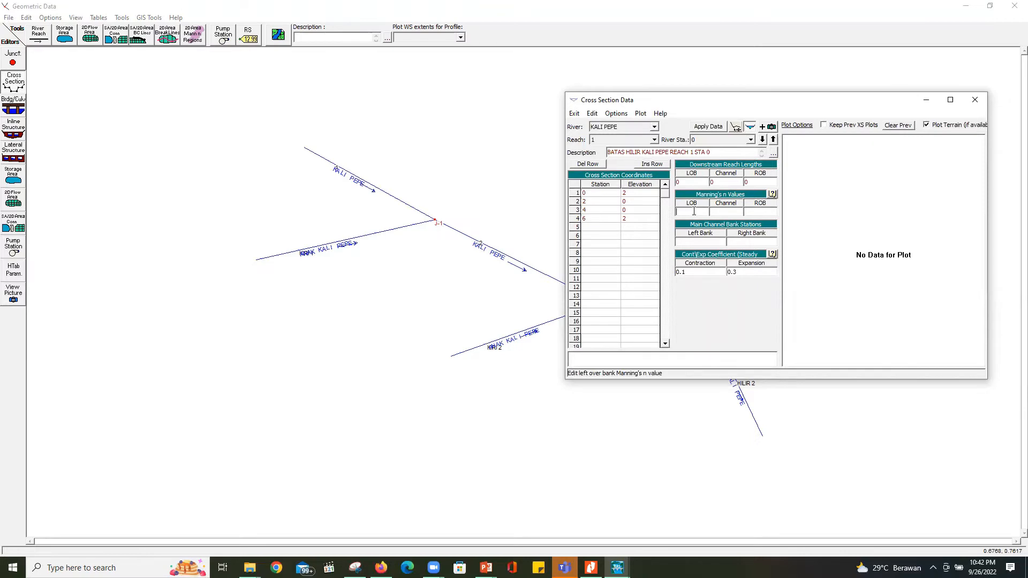
left_click(721, 211)
type("0.02")
left_click(755, 213)
Step: Set the KALI PEPE reach 1 station 0 main channel bank stations to 0 on the left and 6 on the right
left_click(713, 242)
left_click(744, 243)
type("6")
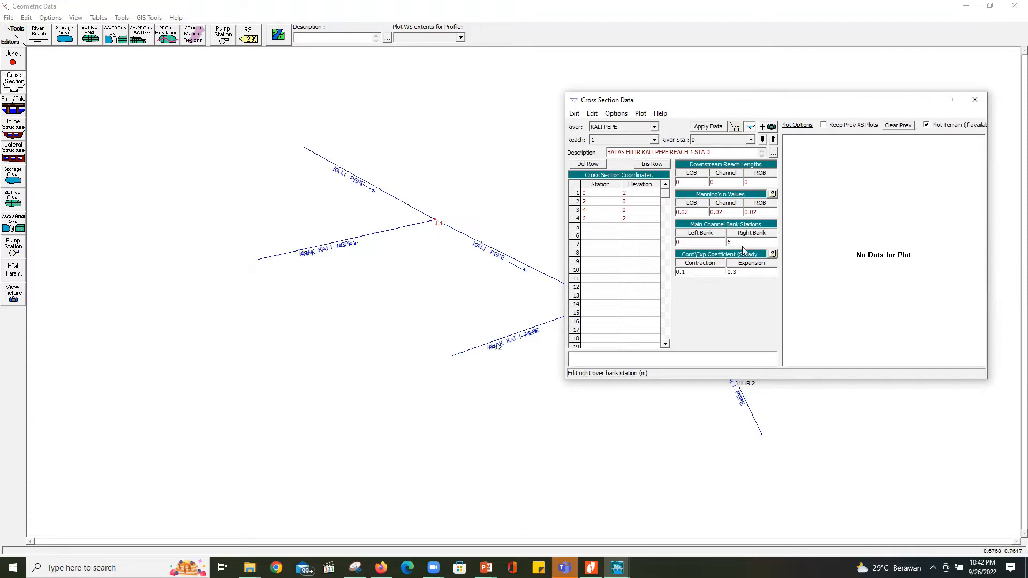
Step: Apply the KALI PEPE reach 1 station 0 data and copy that cross section to river station 100
left_click(697, 129)
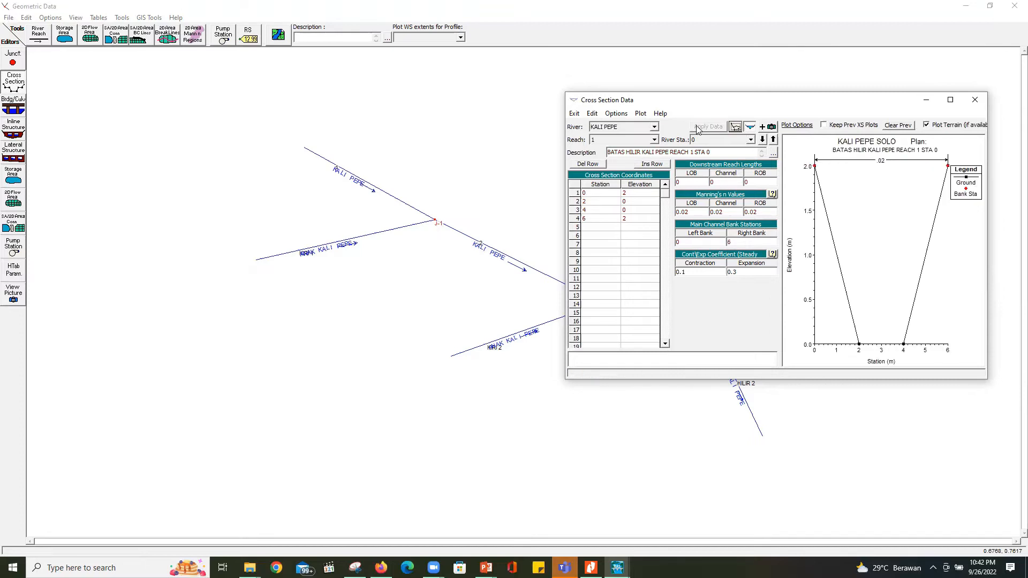
left_click(616, 114)
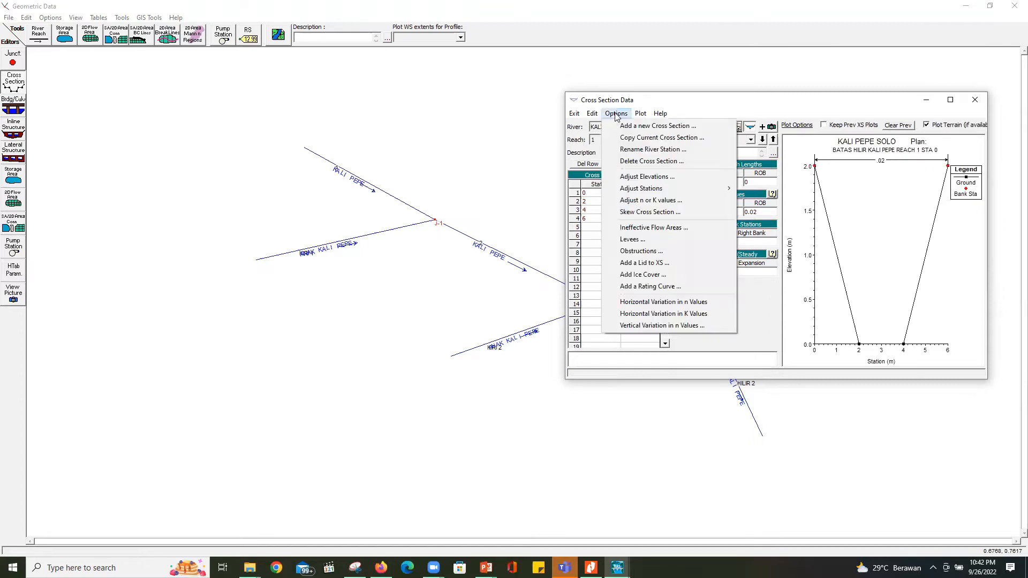
left_click(627, 137)
left_click(573, 304)
type("100")
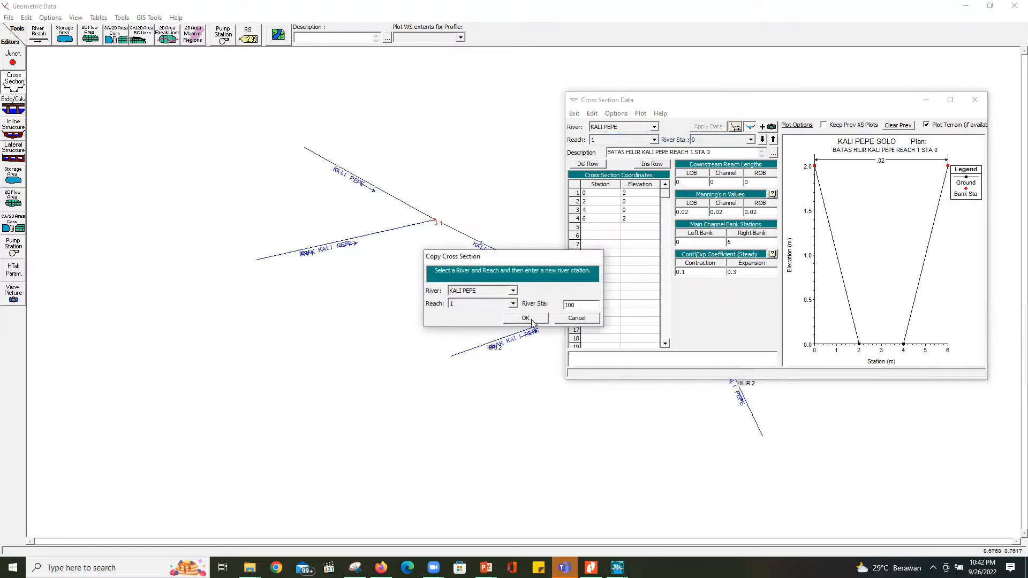
left_click(525, 318)
Step: Enter elevations 3, 1, 1 and 3 for the four points of the KALI PEPE reach 1 station 100 cross section
left_click(631, 194)
type("3")
left_click(634, 202)
type("1")
left_click(637, 211)
type("1")
left_click(627, 218)
type("3")
Step: Set all three downstream reach lengths of KALI PEPE reach 1 station 100 to 100 and apply the data
left_click(693, 182)
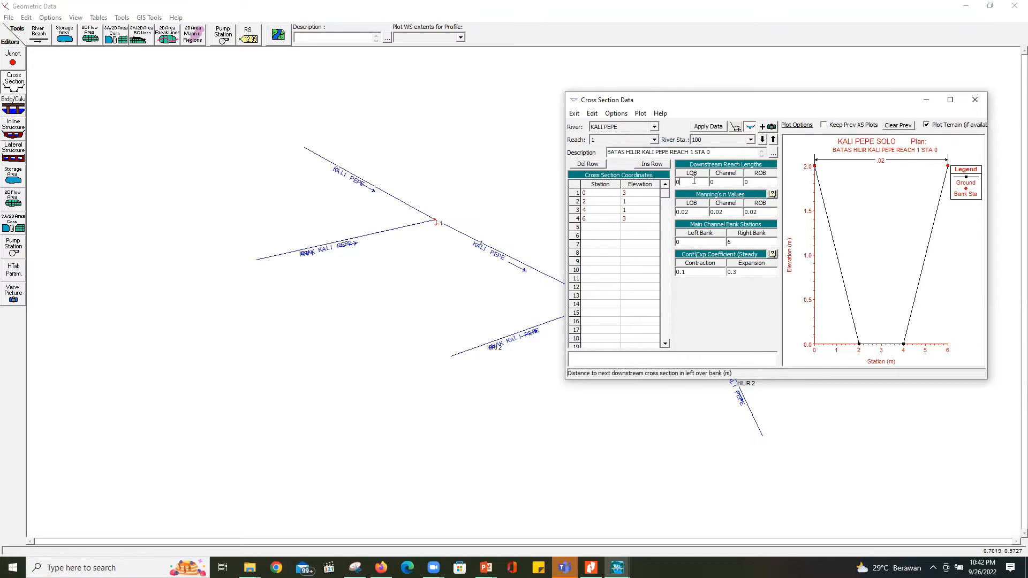
type("100")
key("Tab")
type("100")
key("Tab")
left_click(702, 128)
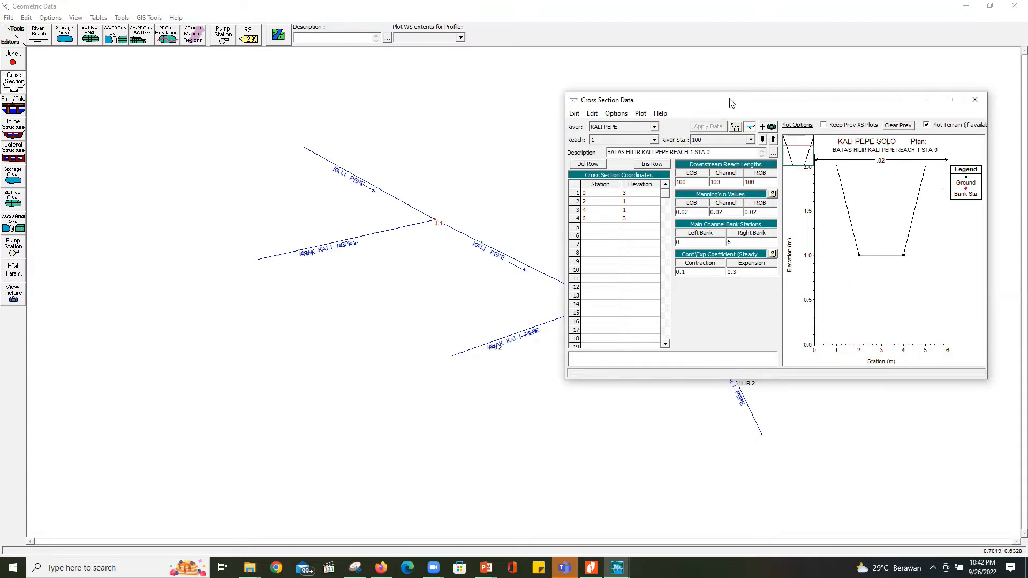
left_click(787, 59)
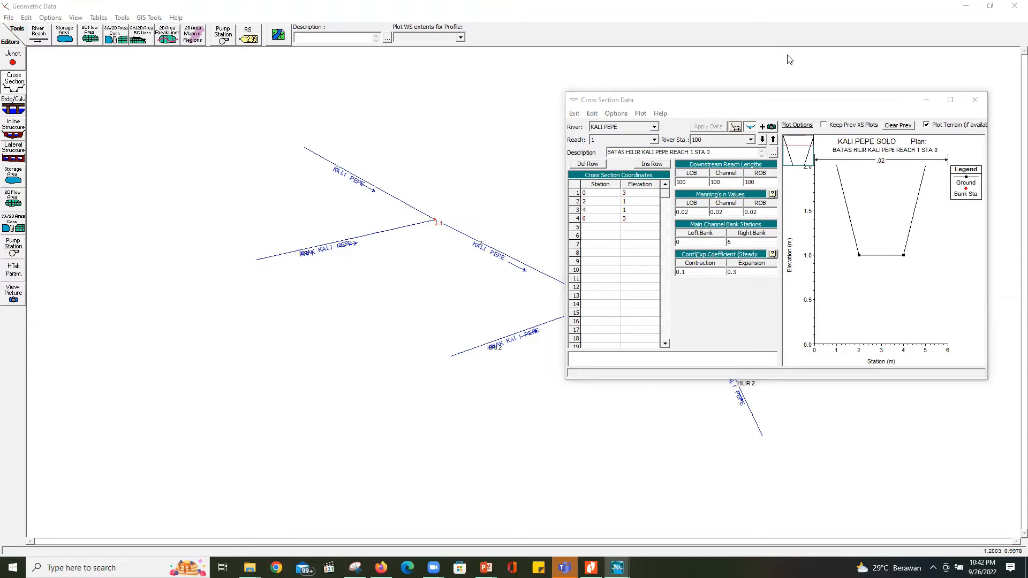
left_click_drag(749, 103, 768, 89)
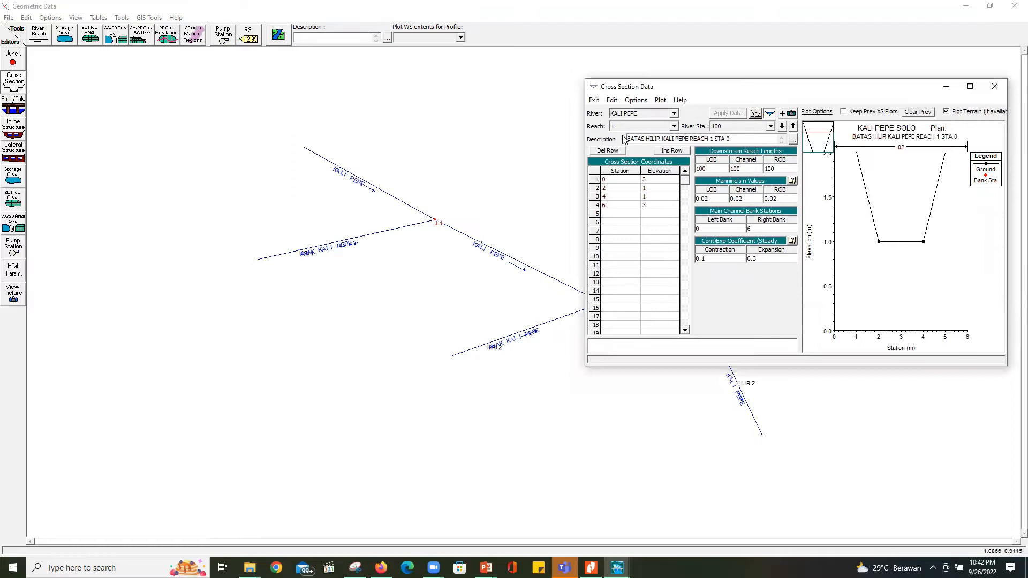
left_click(728, 129)
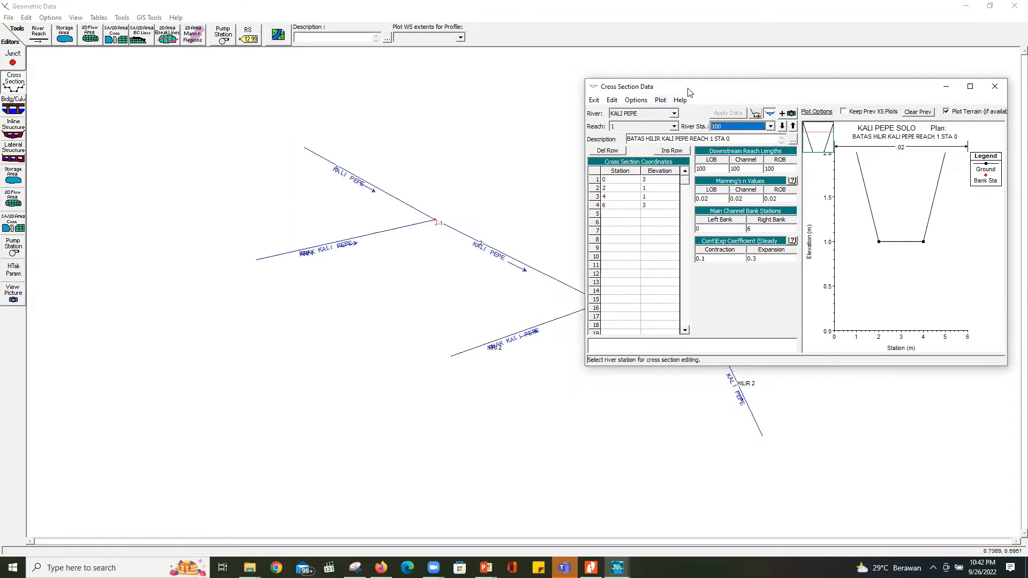
left_click_drag(689, 92, 777, 92)
Step: Add a cross section at river station 0 of KALI PEPE reach 2, described as BATAS HILIR KALI PEPE REACH 2 STA 0
left_click(722, 126)
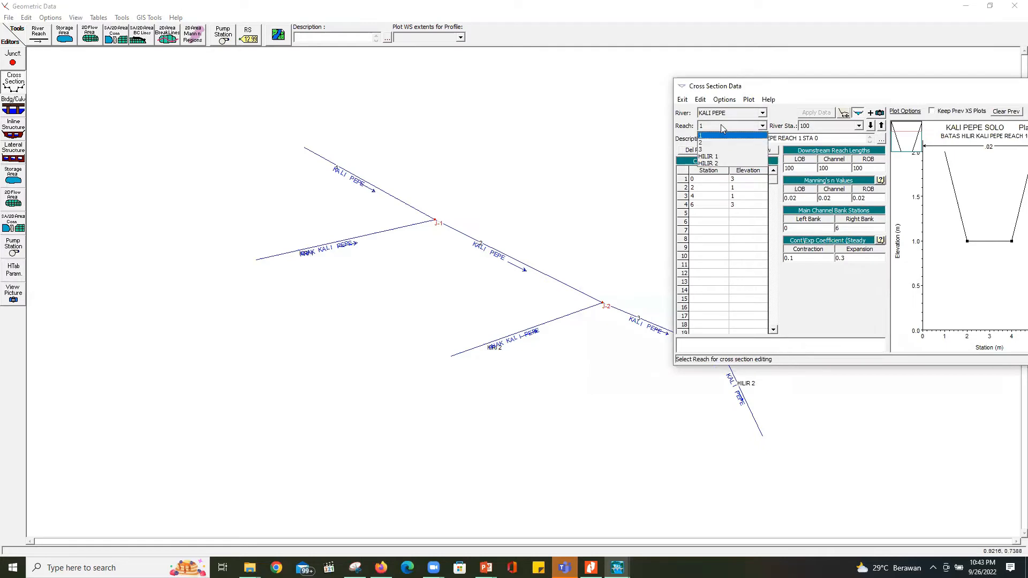
left_click(712, 142)
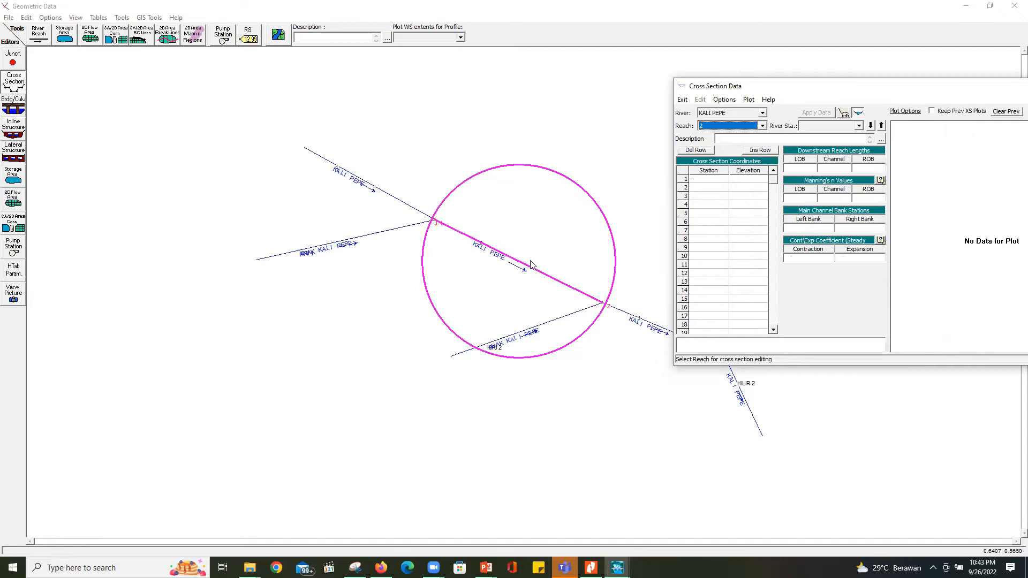
left_click(725, 100)
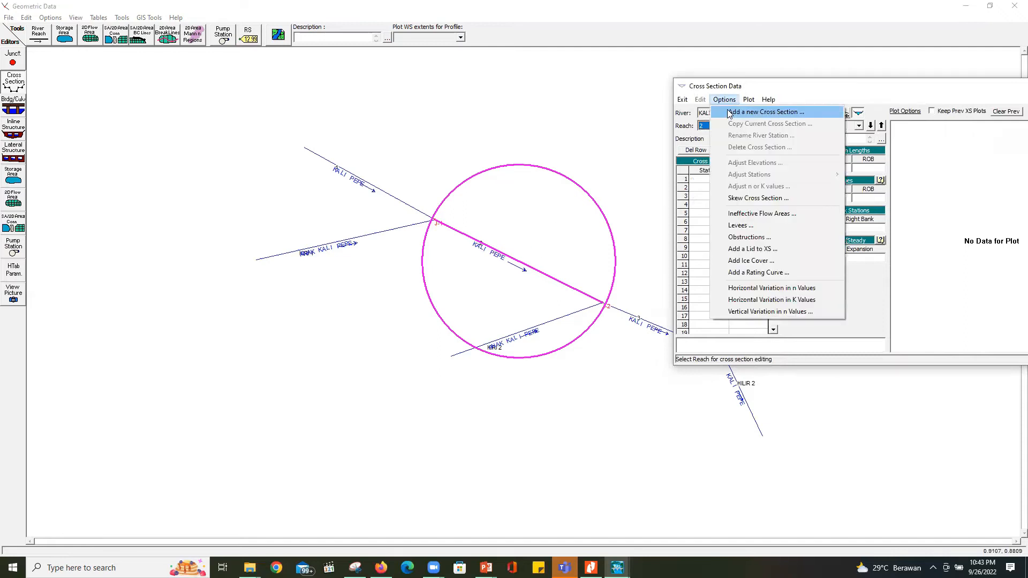
left_click(729, 112)
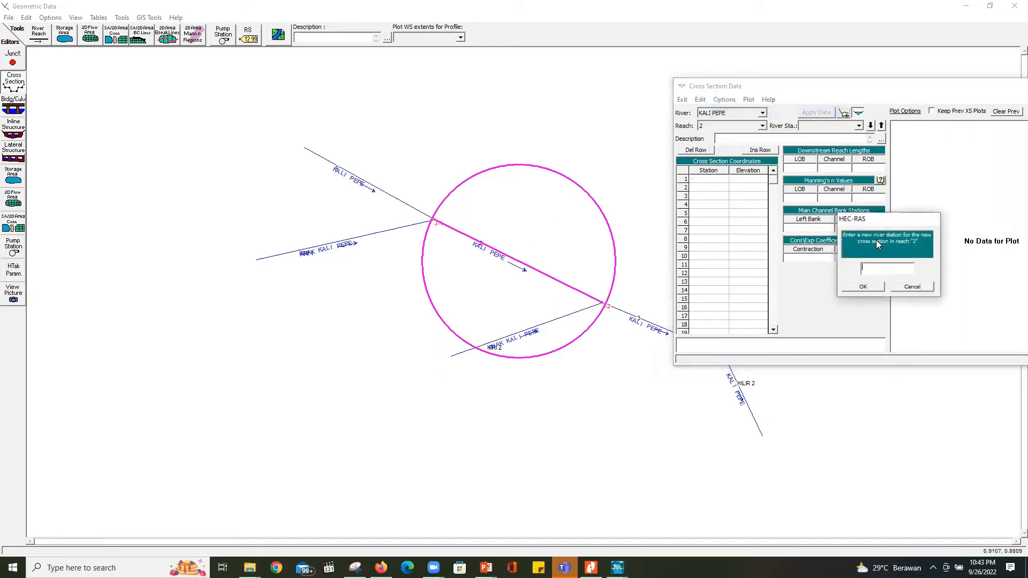
type("0")
left_click(868, 288)
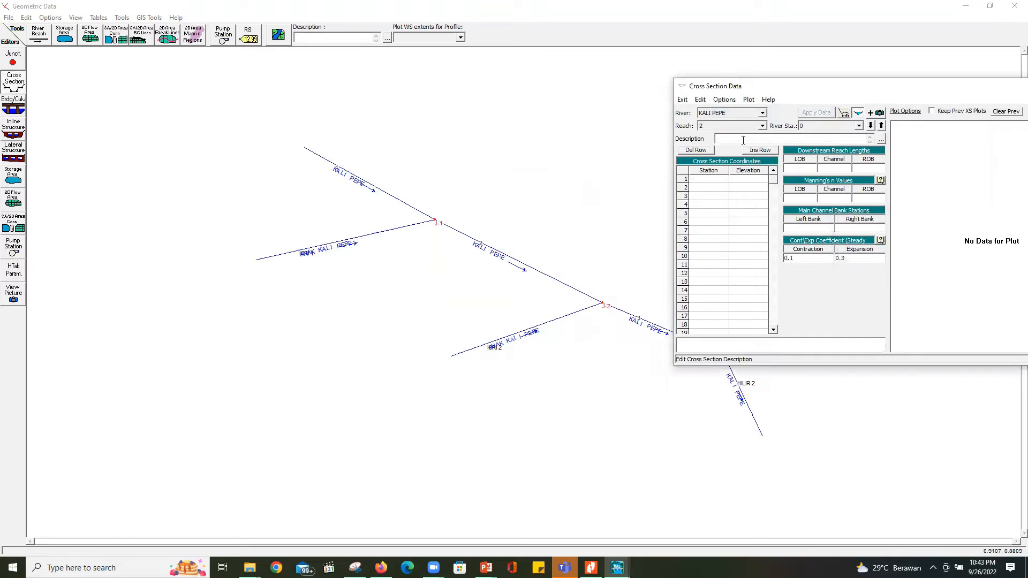
type("BATAS HILIR KALI PEPE REA")
type("CH 2 STA 0")
Step: Enter stations 0, 2, 4 and 6 as the point coordinates of the KALI PEPE reach 2 station 0 cross section
left_click(714, 179)
type("0")
left_click(715, 189)
type("2")
left_click(713, 193)
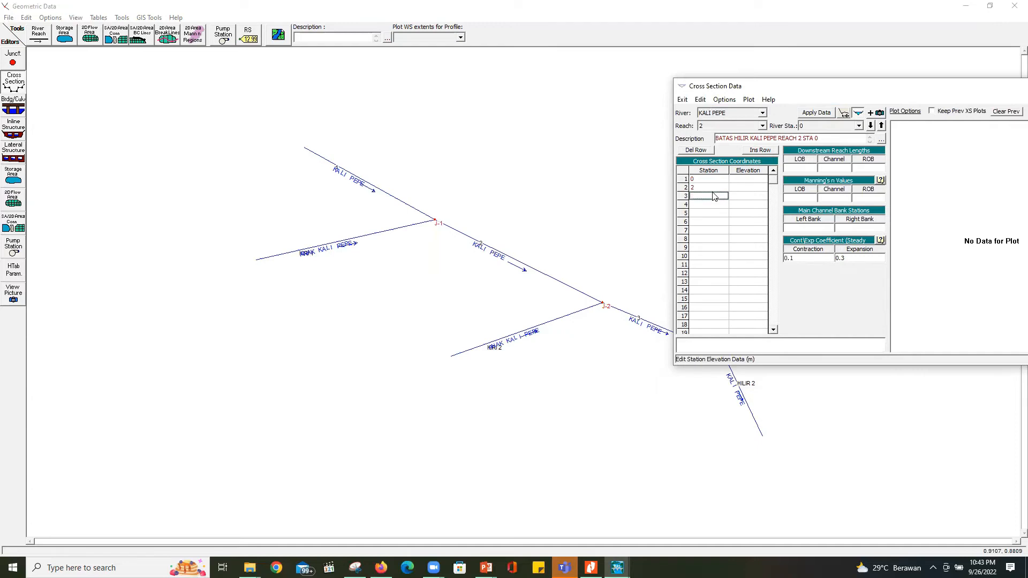
type("4")
left_click(712, 204)
type("6")
Step: Enter elevations 2, 0, 0 and 2 for the four points of the KALI PEPE reach 2 station 0 cross section
left_click(748, 180)
type("2")
left_click(748, 188)
type("0")
left_click(748, 197)
type("0")
left_click(748, 205)
type("2")
Step: Set the KALI PEPE reach 2 station 0 downstream reach lengths to 0 for the left overbank, channel and right overbank
left_click(804, 170)
type("0")
left_click(834, 167)
left_click(854, 167)
type("0")
Step: Set Manning's n to 0.02 for the left overbank, channel and right overbank of KALI PEPE reach 2 station 0
left_click(796, 198)
left_click(821, 199)
type("0.02")
left_click(860, 198)
Step: Set the KALI PEPE reach 2 station 0 bank stations to 0 on the left and 6 on the right, and apply the data
left_click(829, 226)
type("0")
left_click(868, 228)
left_click(805, 112)
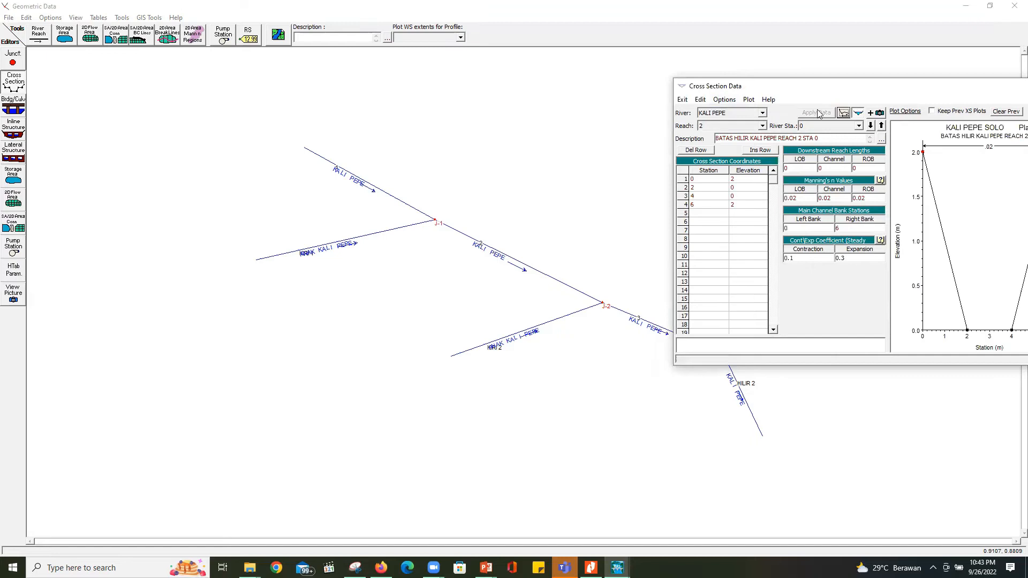
Step: Copy the KALI PEPE reach 2 station 0 cross section to river station 100 in the same reach
left_click_drag(863, 93, 732, 93)
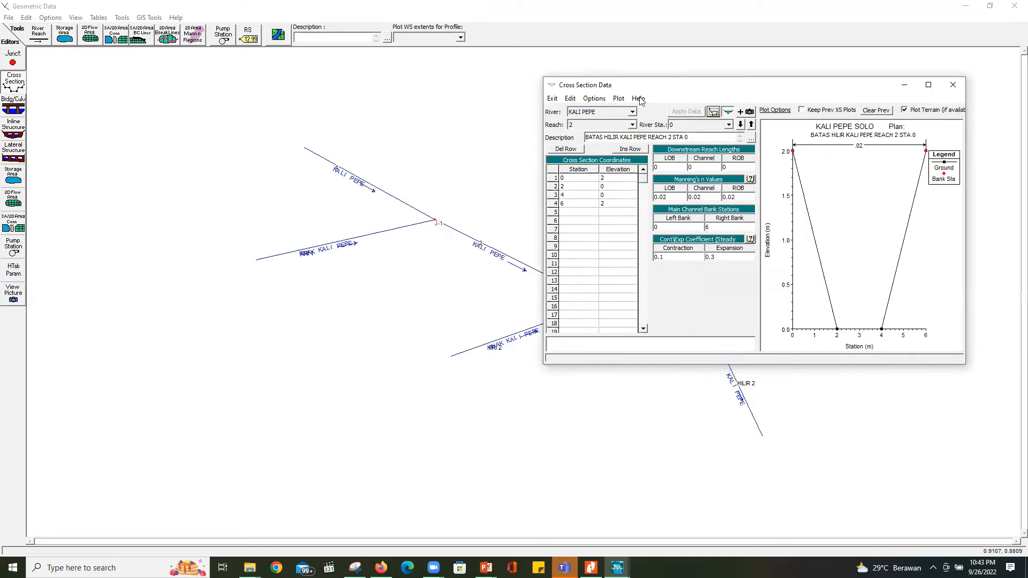
left_click(602, 98)
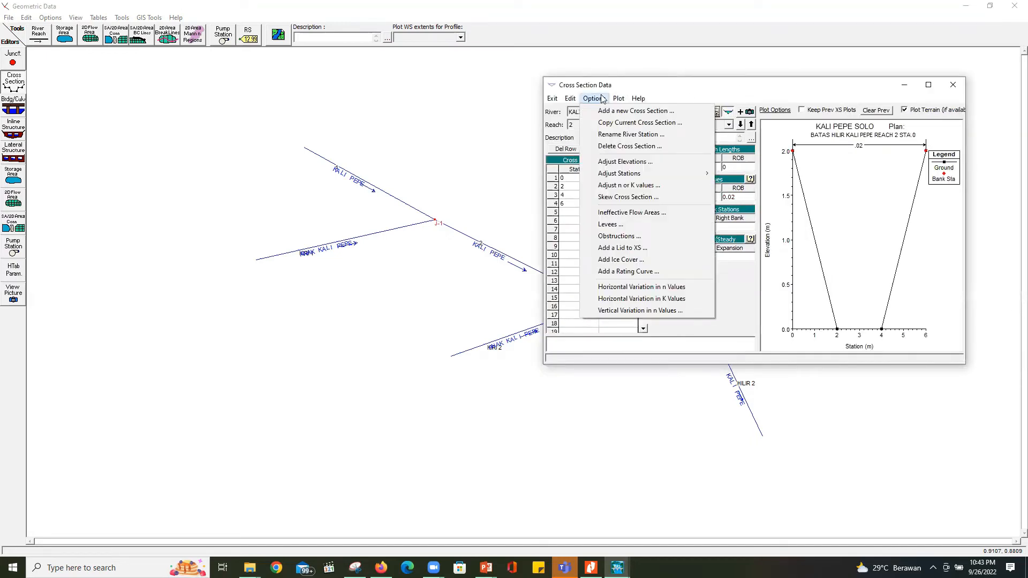
left_click(637, 123)
type("100")
left_click(525, 318)
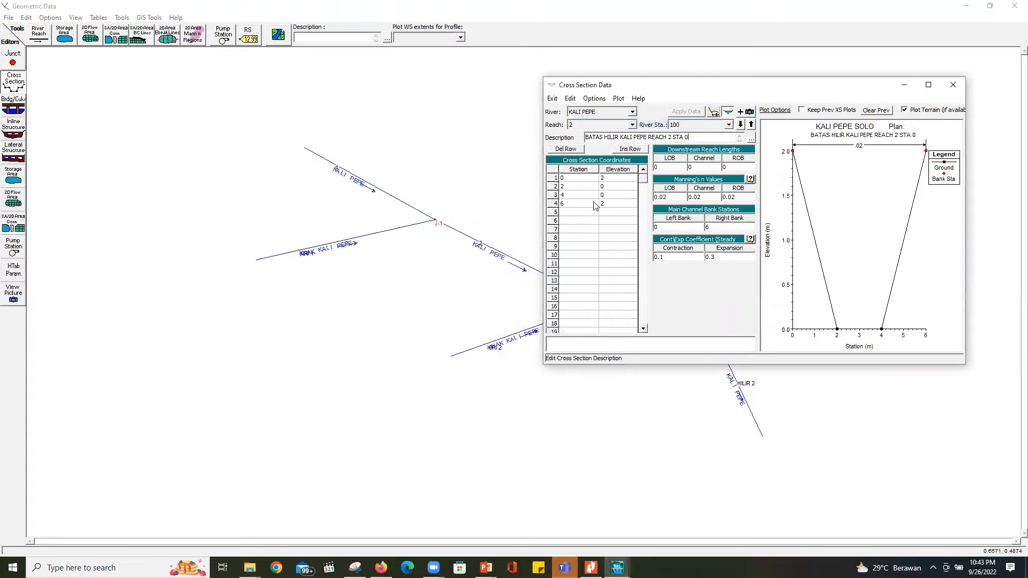
Step: Enter elevations 3, 1, 1 and 1 for the four points of the KALI PEPE reach 2 station 100 cross section
left_click(613, 181)
type("3")
left_click(604, 187)
left_click_drag(607, 188, 595, 203)
type("1")
left_click(607, 196)
type("1")
left_click(609, 204)
type("1")
Step: Set all three downstream reach lengths of KALI PEPE reach 2 station 100 to 100 and apply the data
left_click(669, 169)
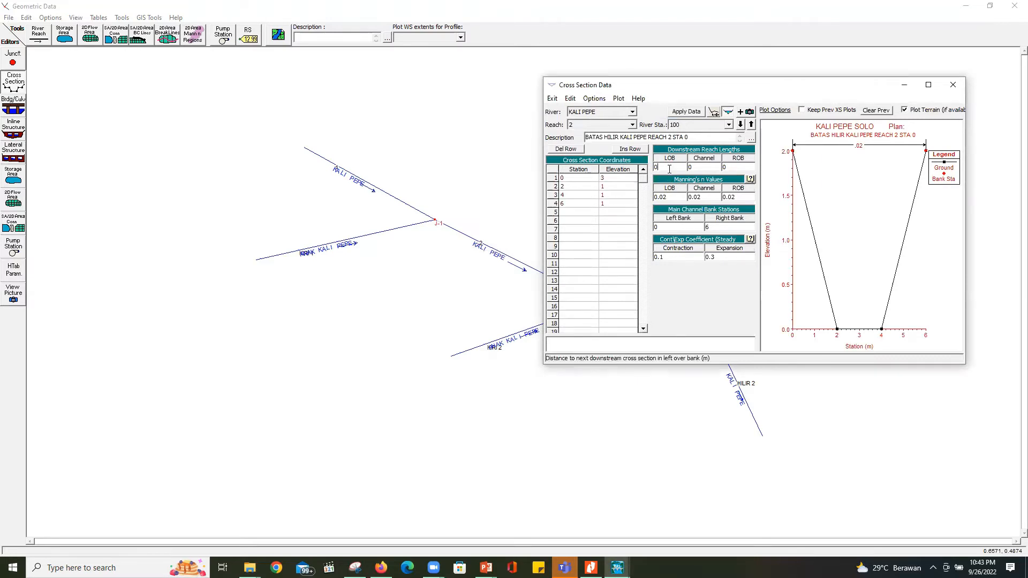
type("100")
left_click(698, 168)
key("Tab")
left_click(685, 111)
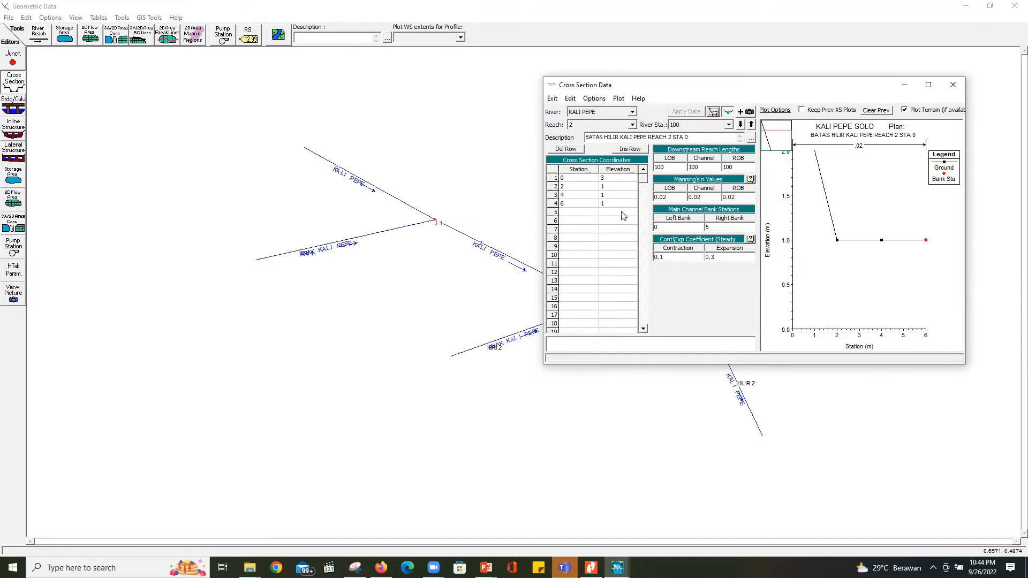
Step: Correct the fourth point's elevation to 3 in the KALI PEPE reach 2 station 100 cross section and reapply the data
left_click(605, 203)
type("3")
left_click(687, 115)
left_click_drag(729, 87, 774, 84)
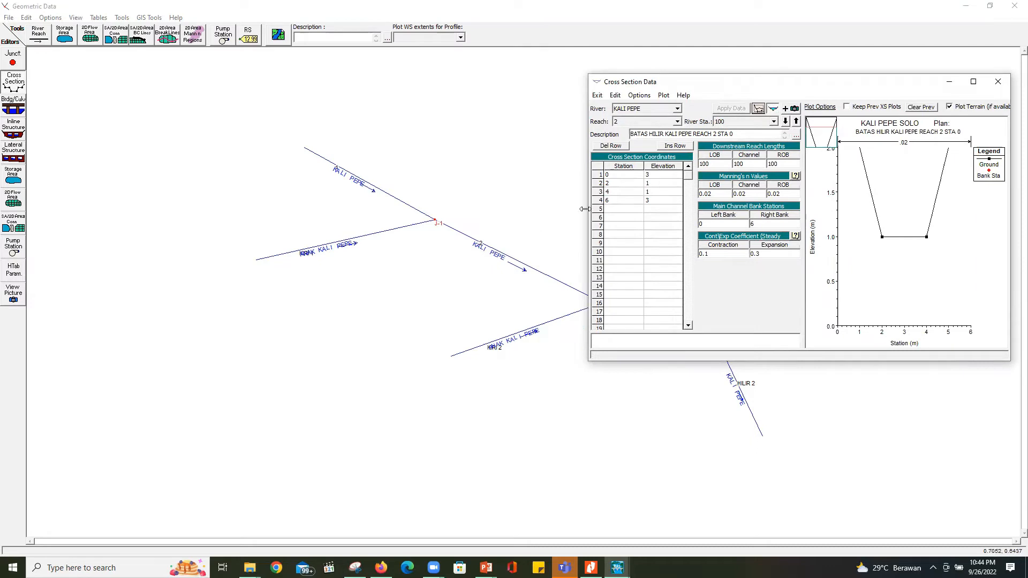
left_click(725, 122)
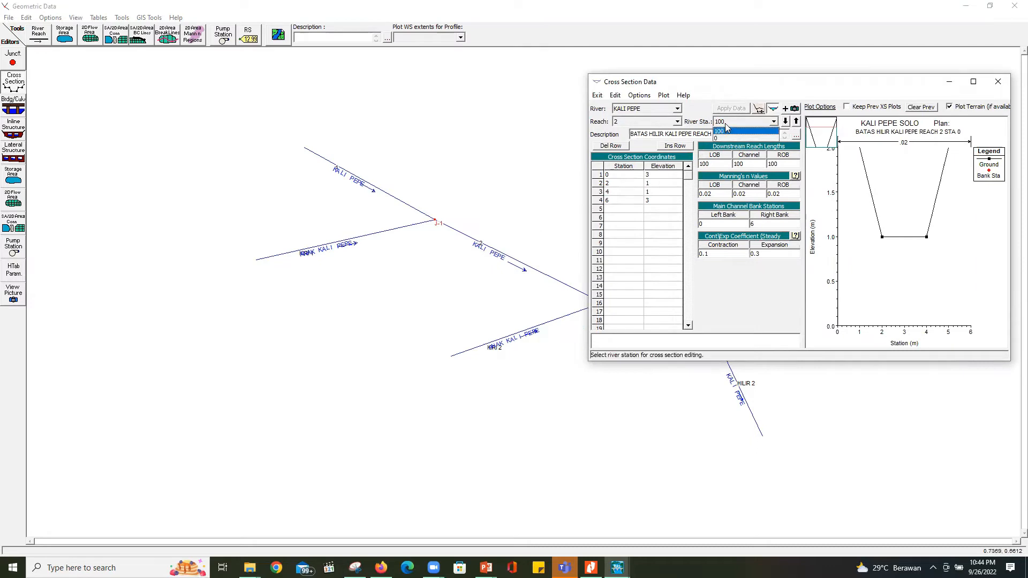
left_click(731, 93)
left_click(774, 57)
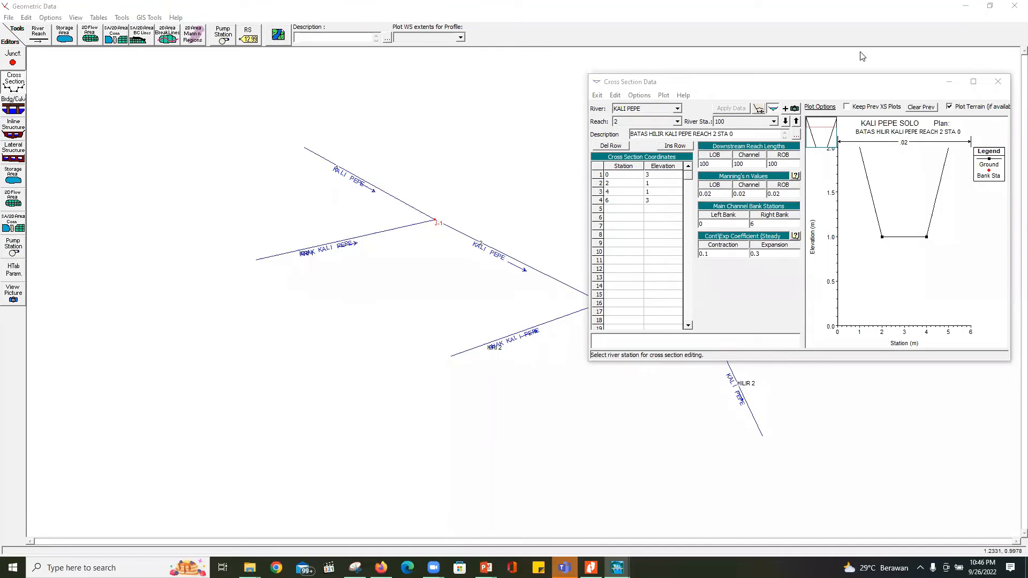
left_click(846, 87)
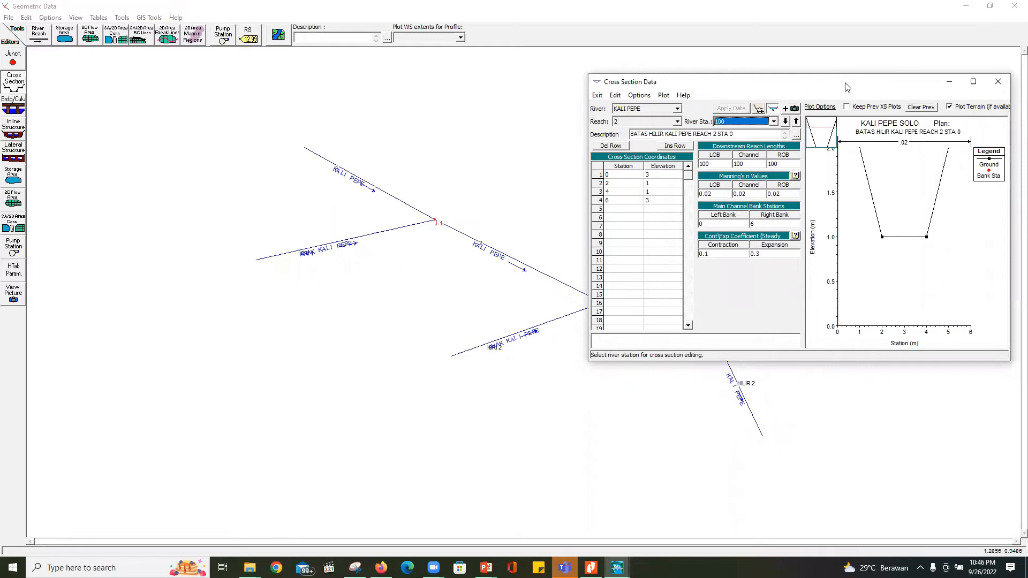
Step: Add a cross section at river station 0 of KALI PEPE reach 3, described as BATAS HILIR KALI PEPE REACH 3 STA 0
left_click_drag(847, 87, 281, 158)
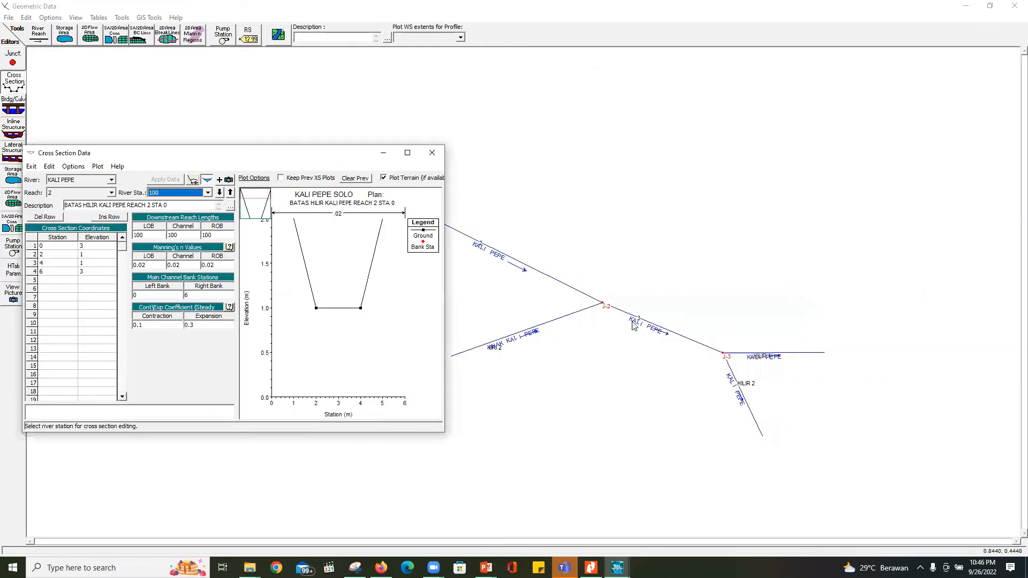
left_click_drag(343, 158, 388, 118)
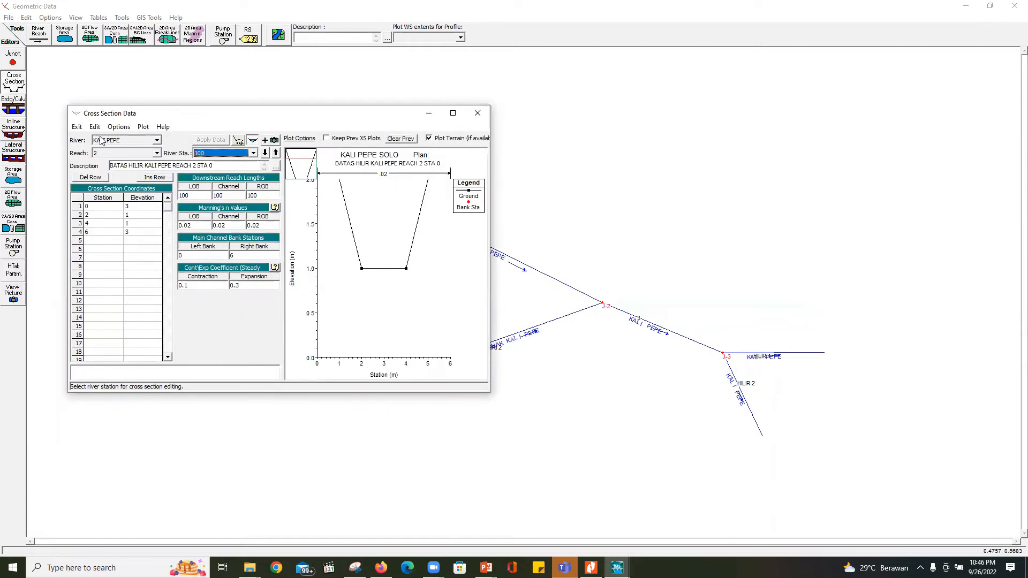
left_click(115, 153)
left_click(111, 176)
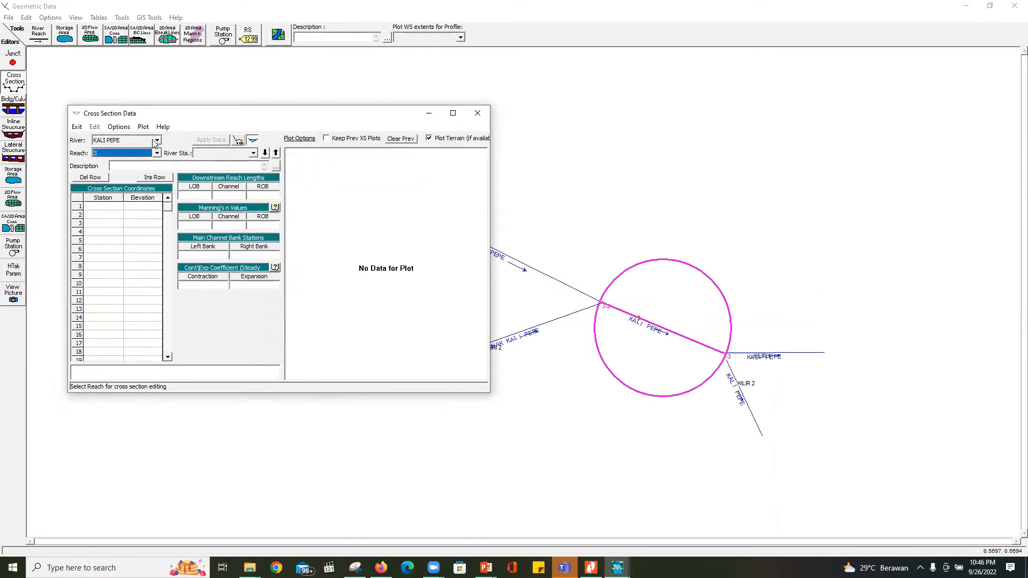
left_click(119, 127)
left_click(128, 139)
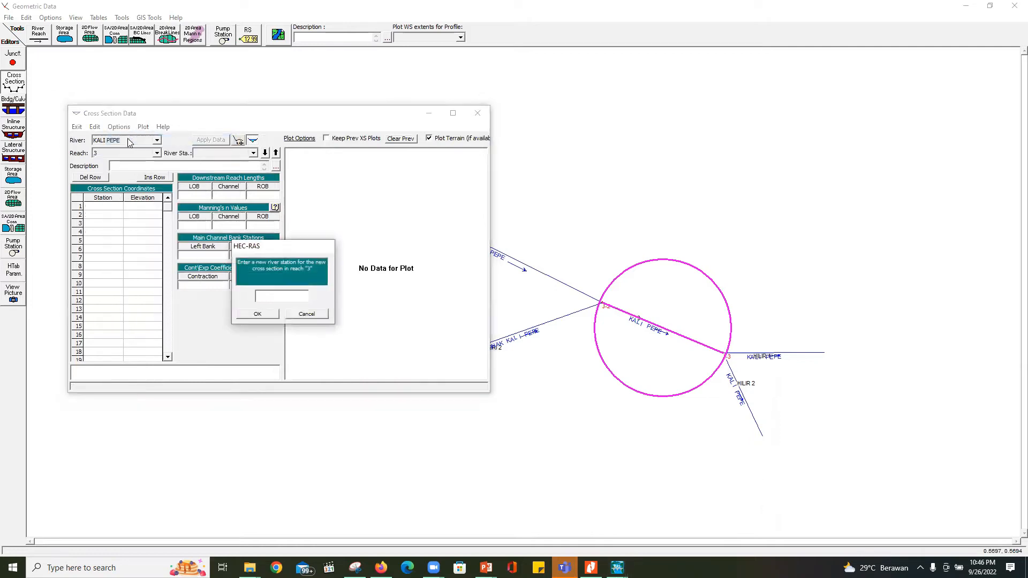
type("0")
left_click(256, 313)
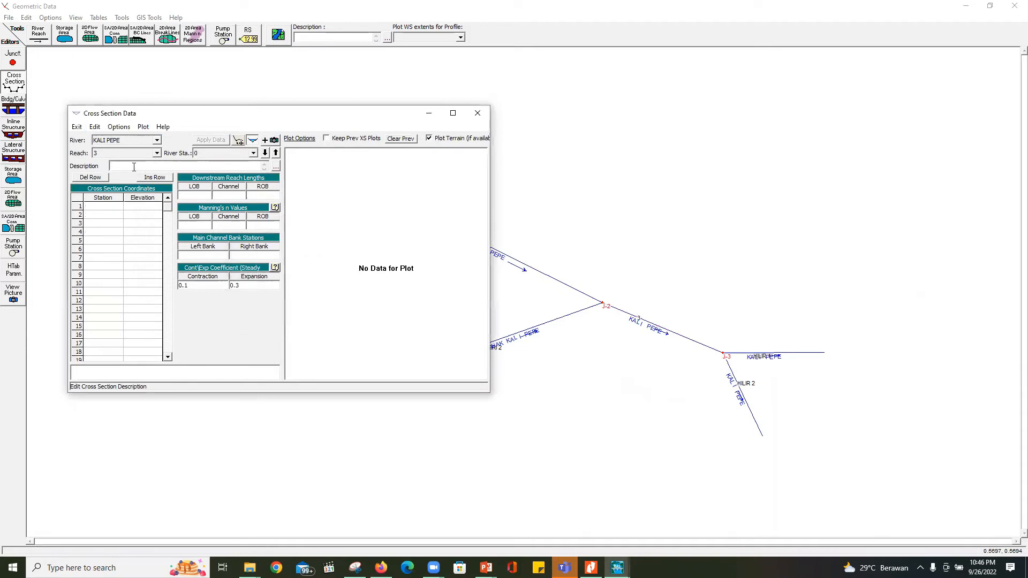
type("BATAS HILIR KALI PEPE REACH 3 STA 0")
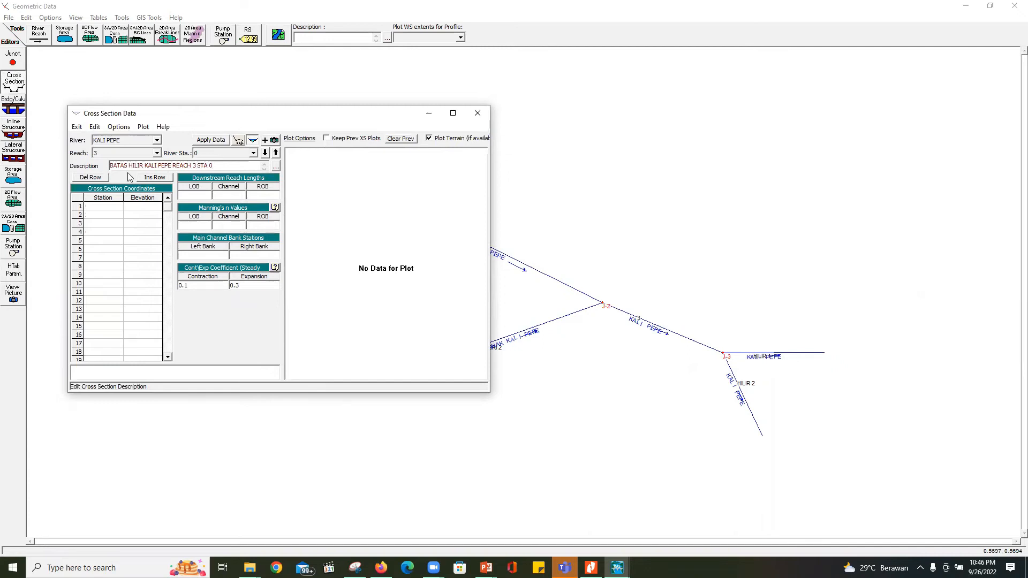
Step: Enter stations 0, 2, 4 and 6 as the point coordinates of the KALI PEPE reach 3 station 0 cross section
left_click(105, 206)
type("0")
key("Return")
type("2")
key("Return")
type("4")
left_click(106, 232)
type("6")
Step: Enter elevations 2, 0, 0 and 2 for the four points of the KALI PEPE reach 3 station 0 cross section
left_click(141, 206)
type("2")
key("Return")
type("0")
key("Return")
type("0")
key("Return")
type("2")
Step: Set the KALI PEPE reach 3 station 0 downstream reach lengths to 0 for the left overbank, channel and right overbank
left_click(194, 195)
type("0")
left_click(235, 196)
type("0")
left_click(273, 196)
Step: Set Manning's n to 0.02 for the left overbank, channel and right overbank of KALI PEPE reach 3 station 0
left_click(194, 227)
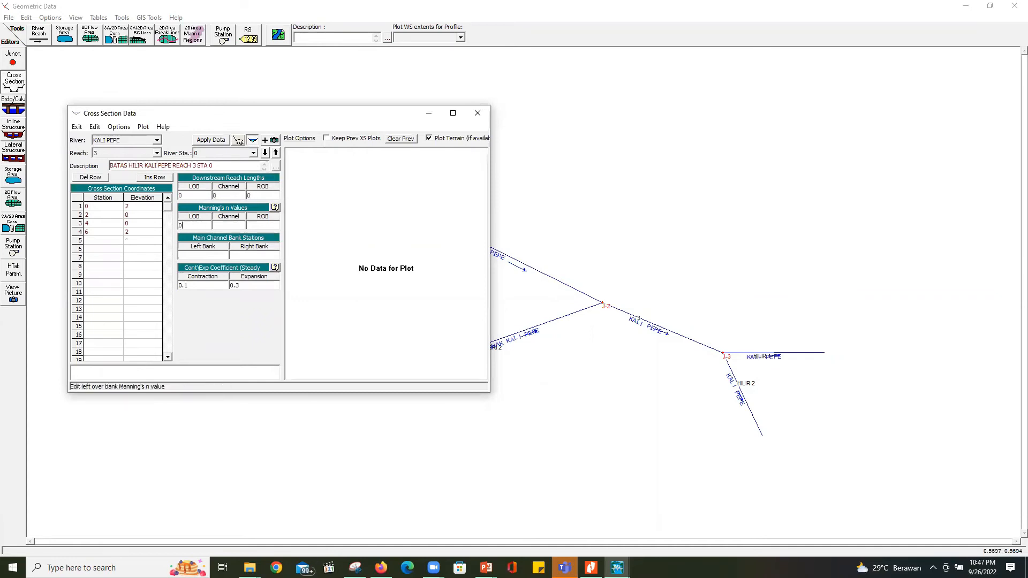
left_click(221, 225)
left_click(253, 227)
type("0.02")
Step: Set the KALI PEPE reach 3 station 0 bank stations to 0 on the left and 6 on the right, and apply the data
left_click(202, 255)
type("0")
left_click(267, 256)
type("6")
left_click(212, 140)
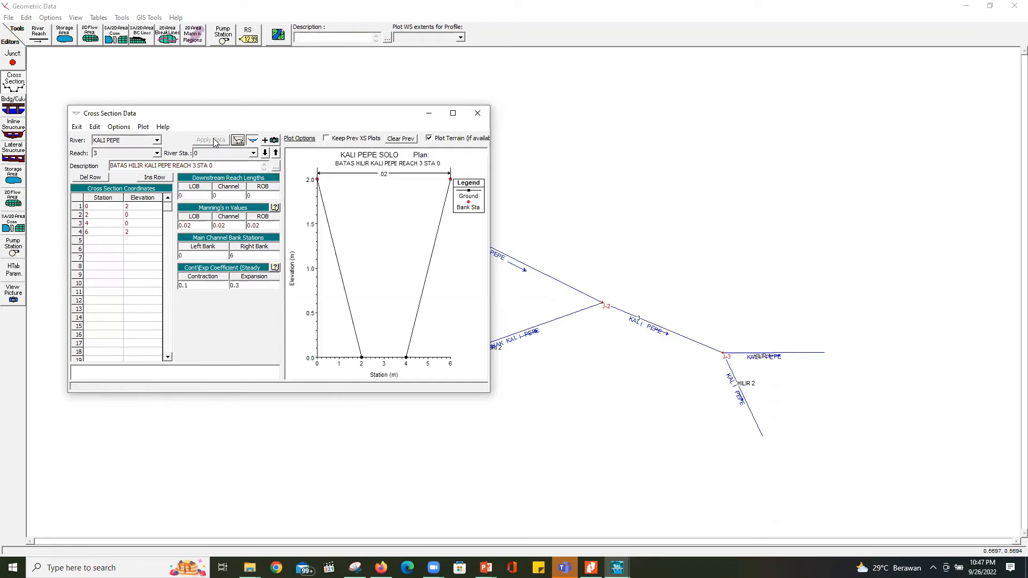
Step: Copy the KALI PEPE reach 3 station 0 cross section to river station 100 in the same reach
left_click(119, 127)
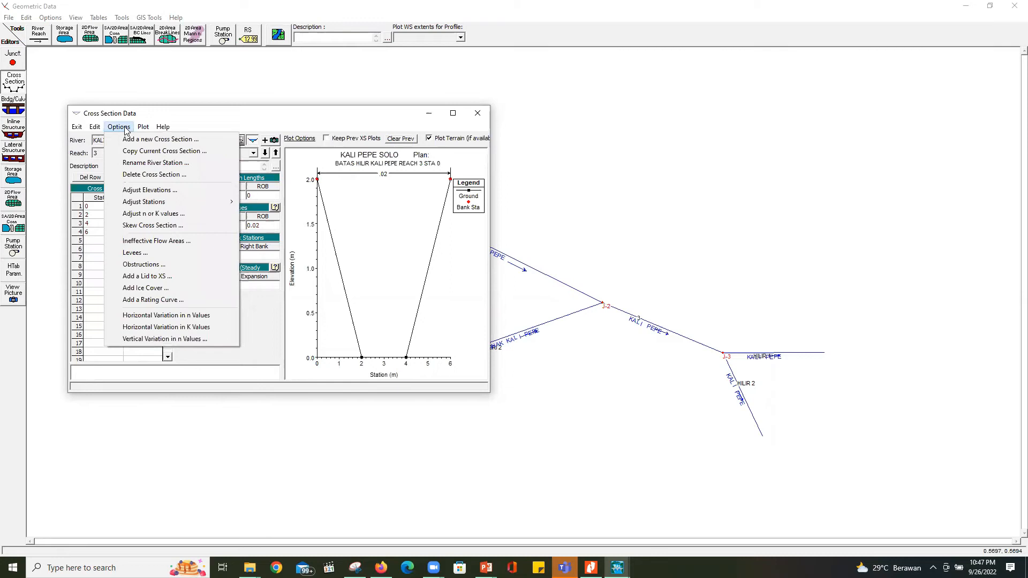
left_click(135, 151)
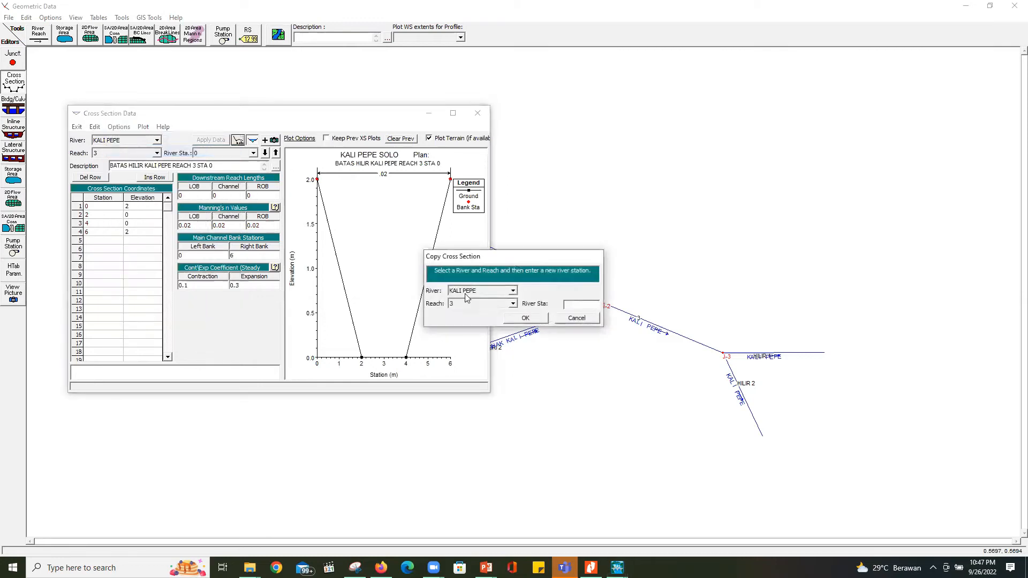
type("100")
left_click(535, 318)
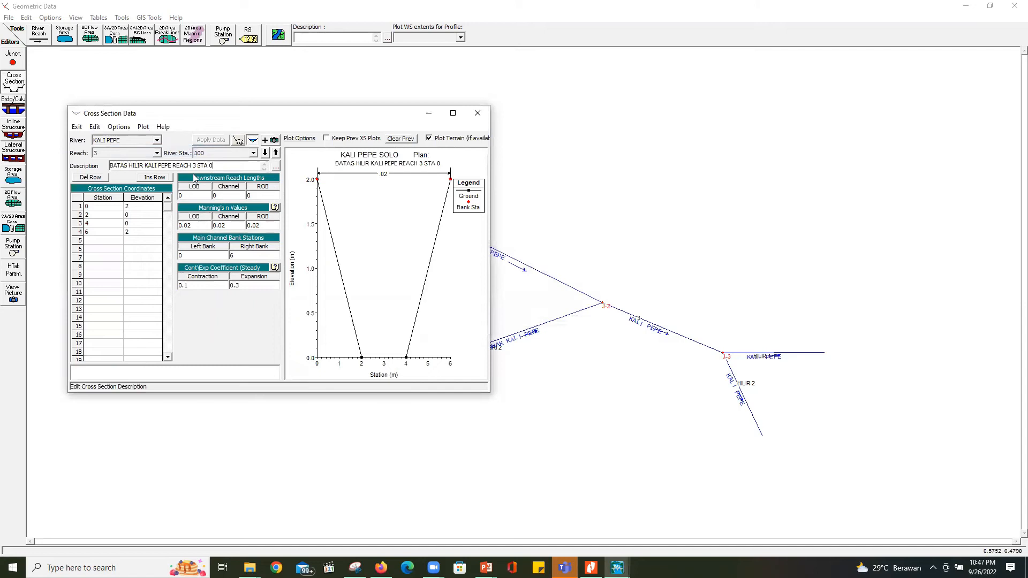
Step: Change the station 100 description to BATAS HULU KALI PEPE REACH 3 STA 100 and set its elevations to 3, 1, 1 and 3
double_click(136, 166)
type("HULU")
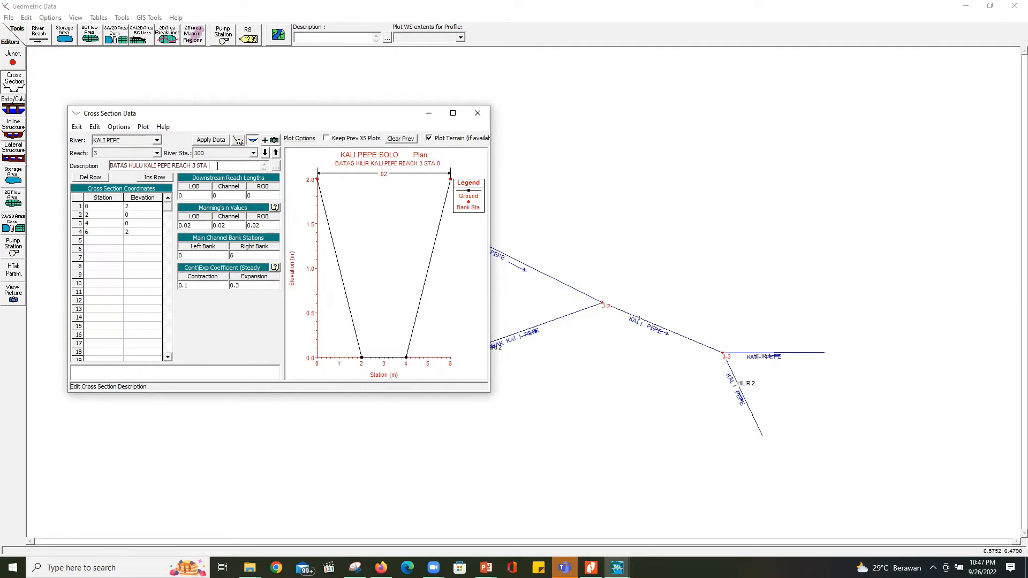
left_click(141, 208)
type("3")
left_click(140, 216)
type("1")
left_click(134, 224)
type("1")
left_click(135, 234)
type("3")
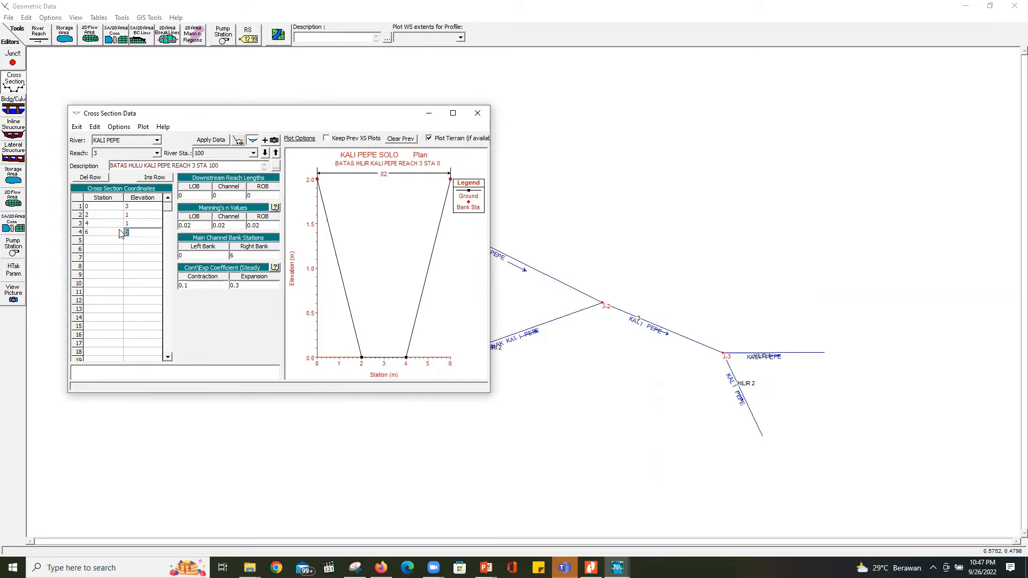
Step: Set the KALI PEPE reach 3 station 100 downstream reach lengths to 100 for both overbanks and the channel, and apply the data
left_click(198, 195)
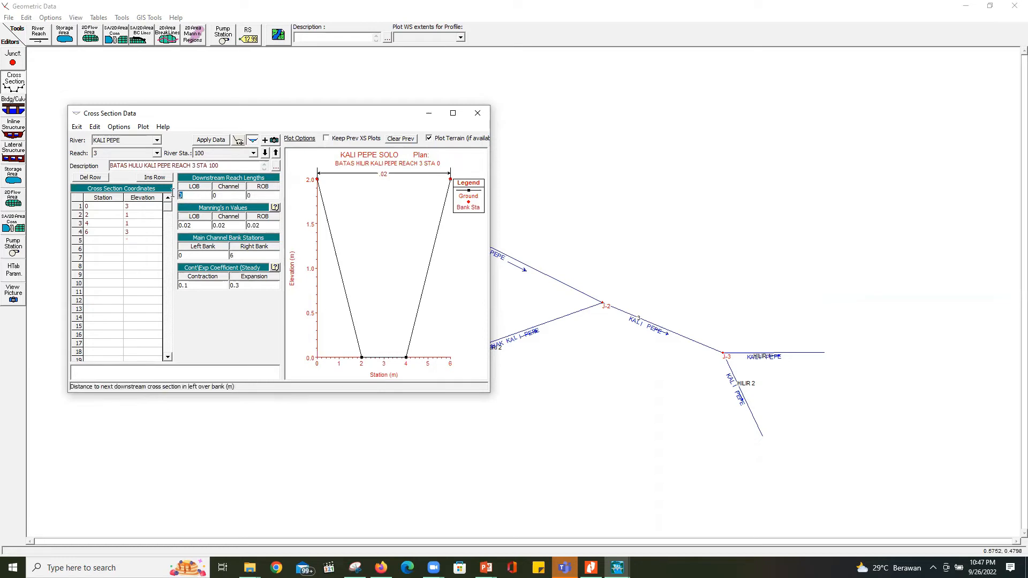
type("100")
left_click(223, 199)
type("100")
left_click(260, 196)
left_click(209, 140)
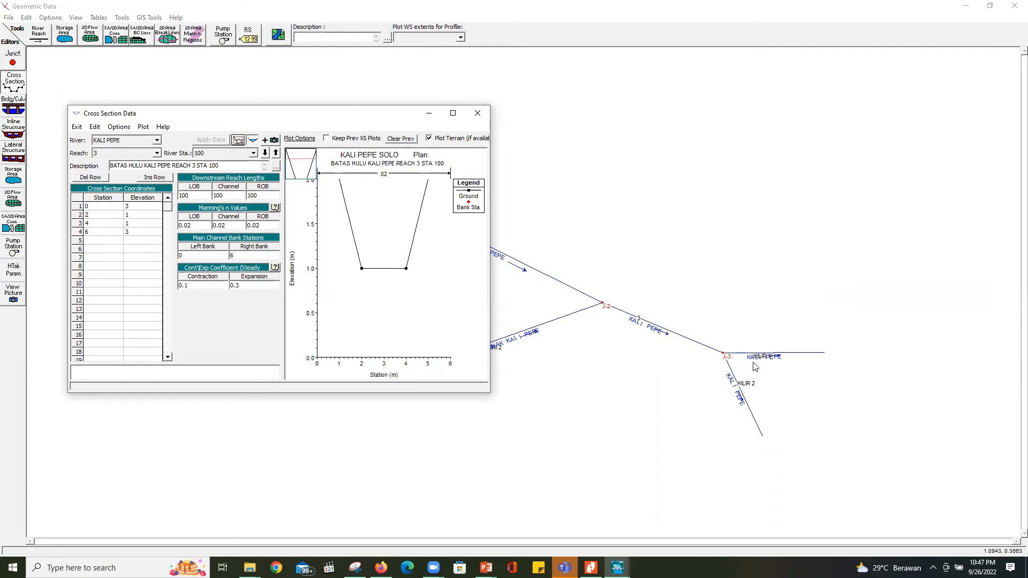
Step: Add a new cross section at river station 0 in the KALI PEPE reach HILIR 1
left_click(123, 153)
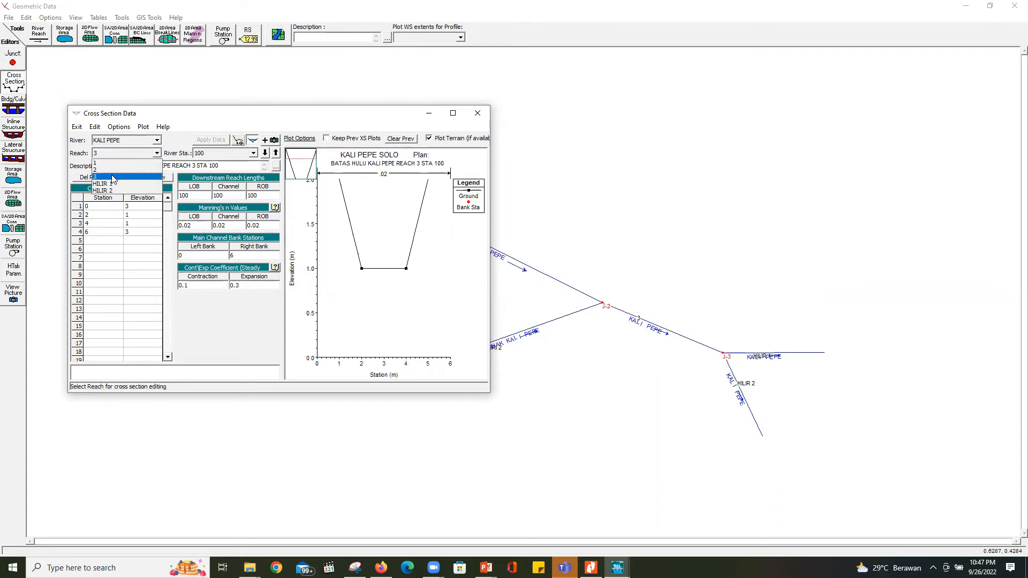
left_click(111, 184)
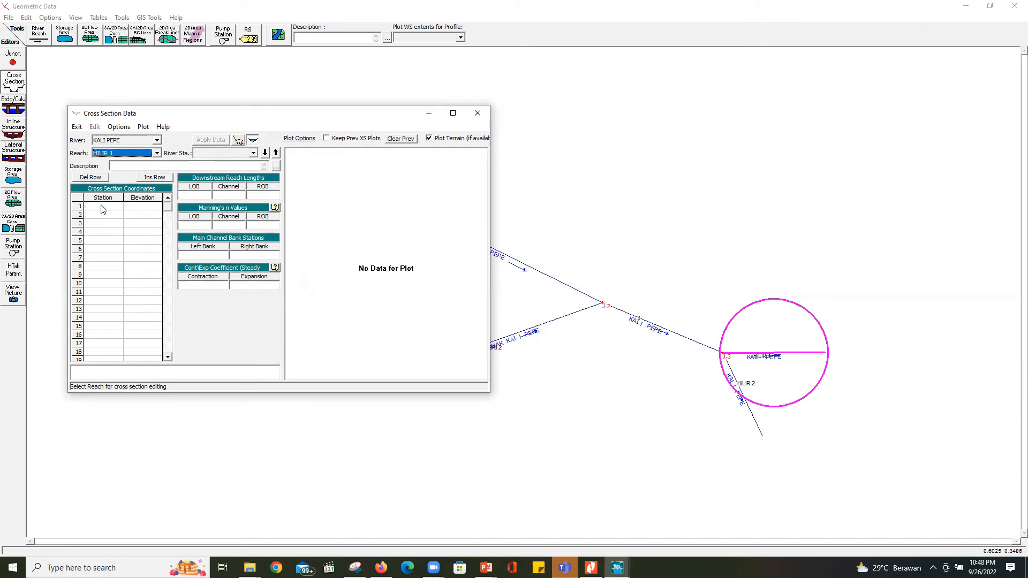
left_click(119, 127)
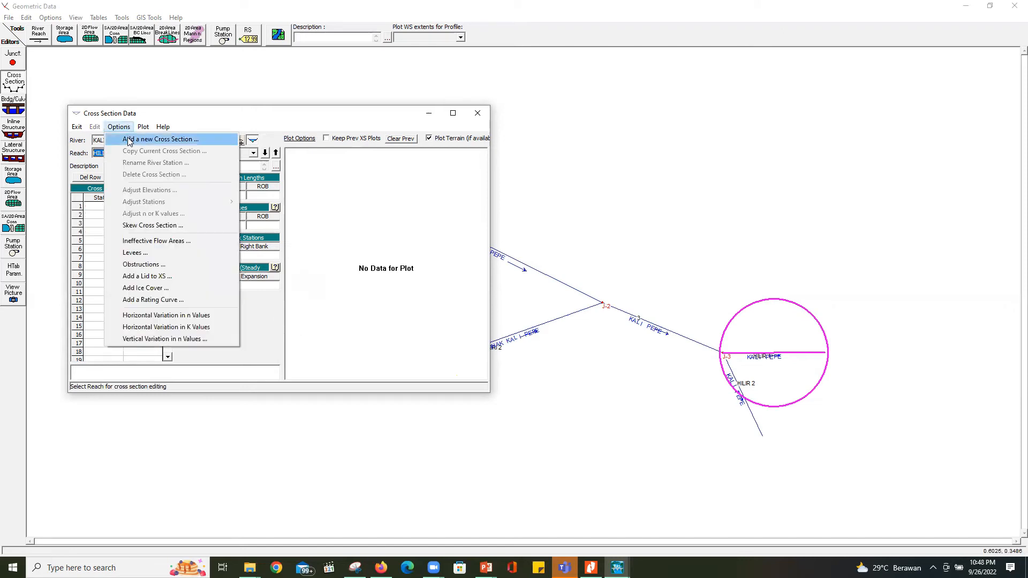
left_click(131, 139)
type("0")
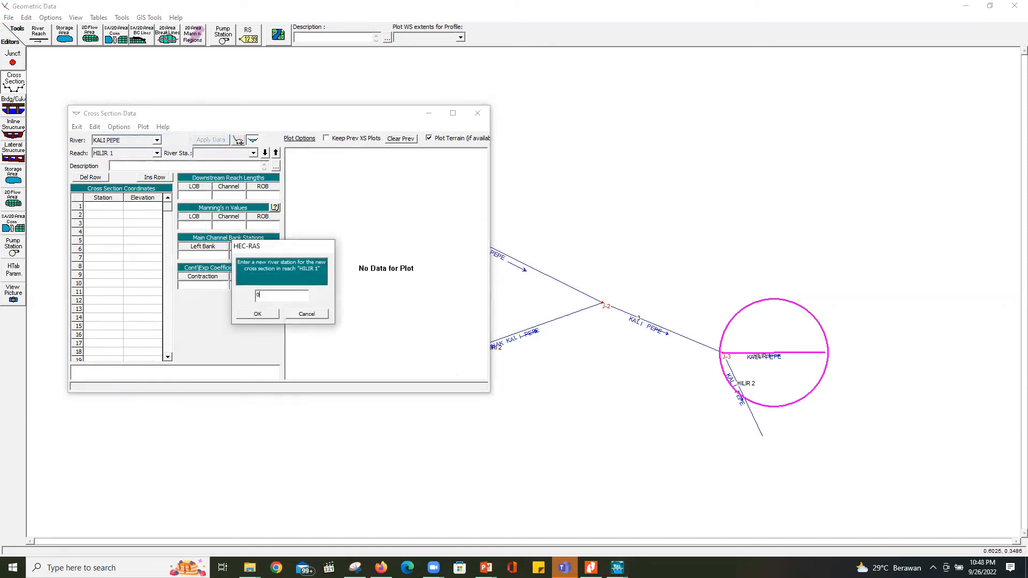
left_click(258, 314)
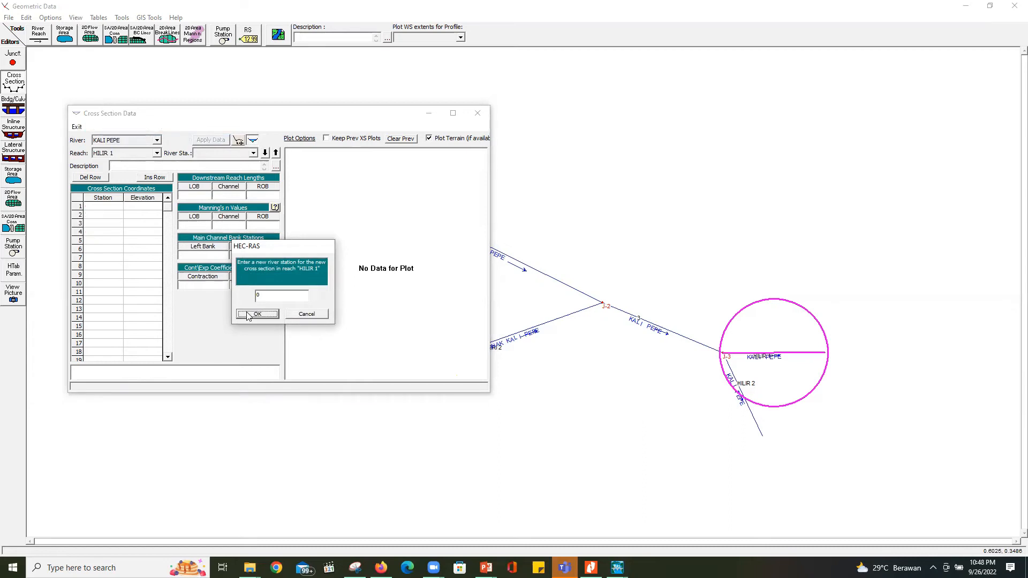
Step: Describe the HILIR 1 station 0 cross section as BATAS HILIR KALI PEPE HILIR 1 STA 0
left_click(130, 163)
type("BATAS ")
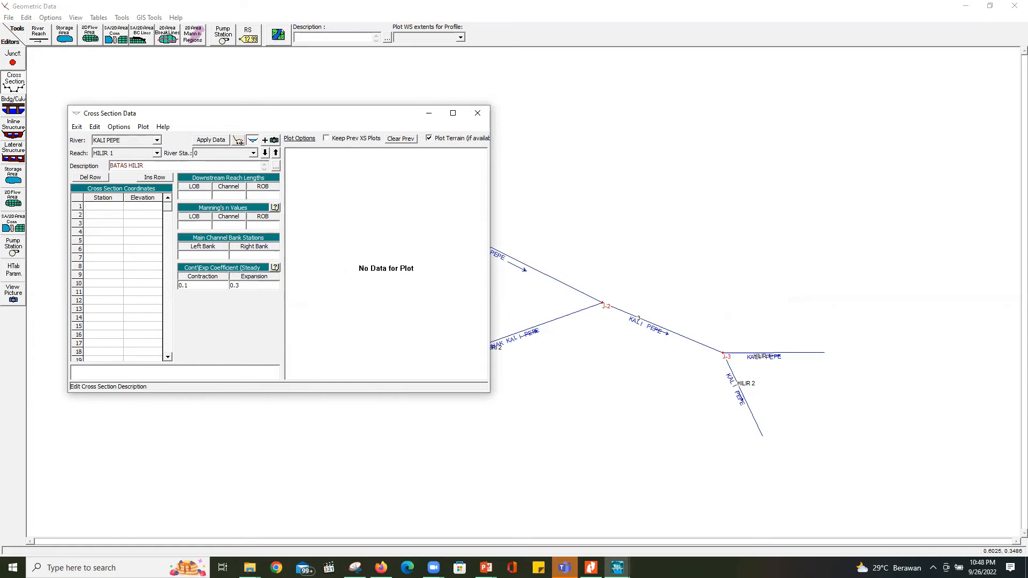
type("HILIR KALI PEPE HILIR 1 STA 0")
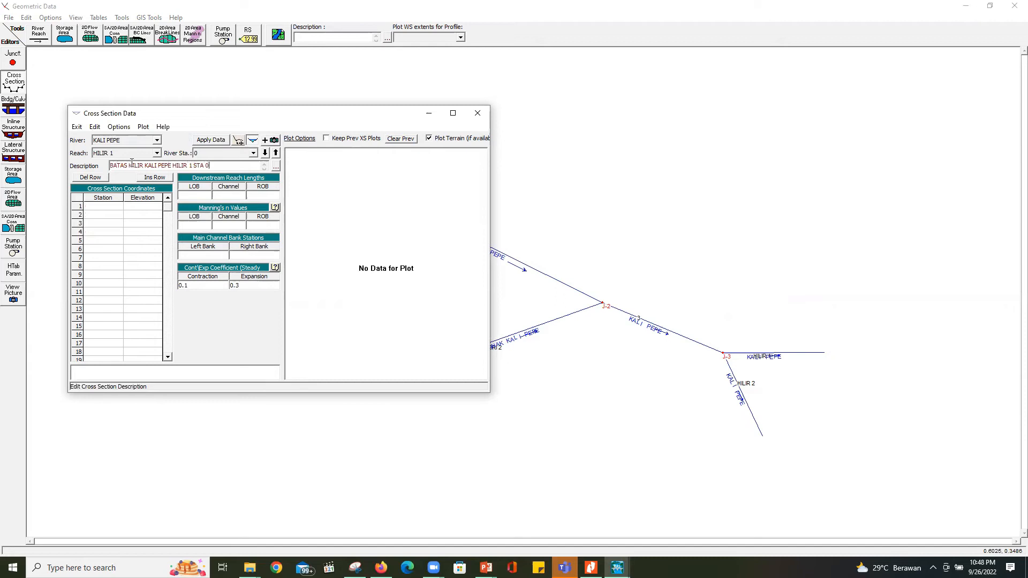
Step: Enter the HILIR 1 station 0 cross section's coordinate stations as 0, 2, 4 and 6
left_click(104, 208)
type("0")
key("Return")
type("2")
left_click(108, 226)
type("4")
left_click(105, 234)
type("6")
Step: Enter the elevations 2, 0, 0 and 2 for the four points of the HILIR 1 station 0 cross section
left_click(154, 207)
type("2")
left_click(146, 216)
type("0")
left_click(146, 225)
type("0")
left_click(145, 233)
type("2")
Step: Set the HILIR 1 station 0 downstream reach lengths to 0 for the left overbank, channel and right overbank
left_click(195, 196)
type("0")
key("Tab")
type("0")
key("Tab")
type("0")
Step: Set Manning's n to 0.02 for the left overbank, channel and right overbank of HILIR 1 station 0
left_click(196, 225)
left_click(219, 226)
left_click(256, 226)
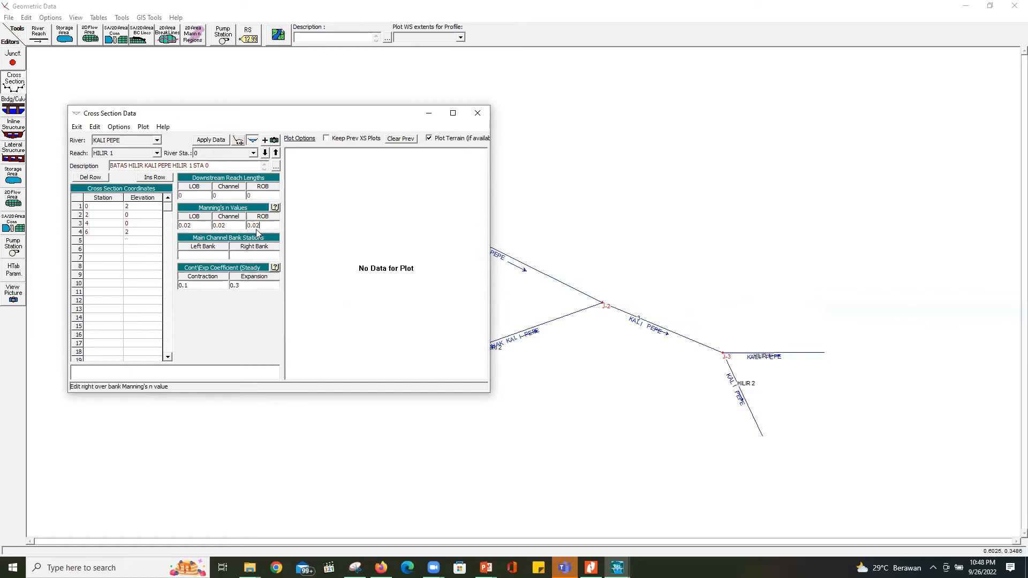
Step: Set the HILIR 1 station 0 bank stations to 2 on the left and 6 on the right, and apply the data
left_click(215, 255)
type("2")
left_click(251, 253)
type("6")
left_click(208, 140)
Step: Copy the HILIR 1 station 0 cross section to river station 50 in the same reach
left_click(119, 127)
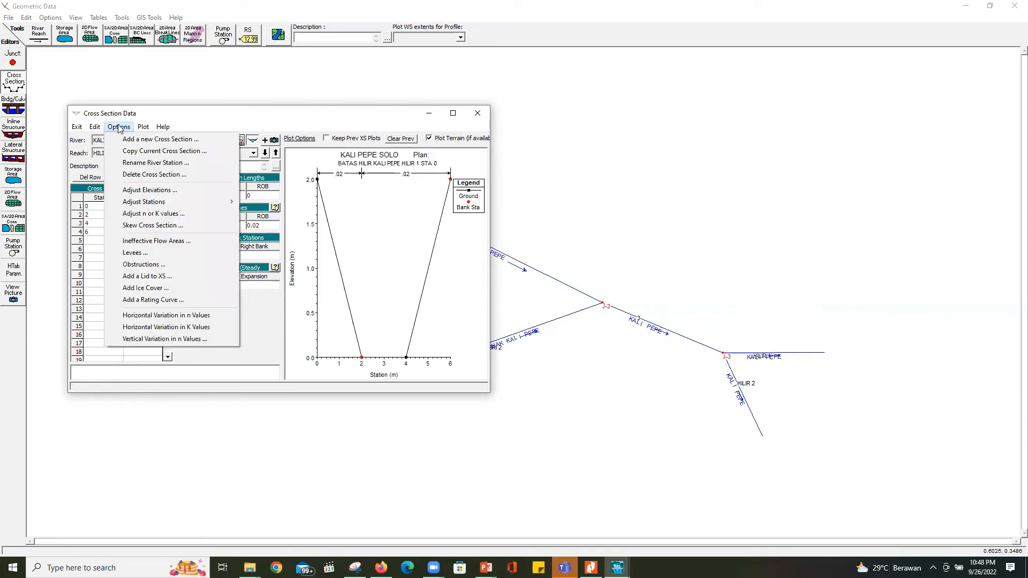
left_click(126, 151)
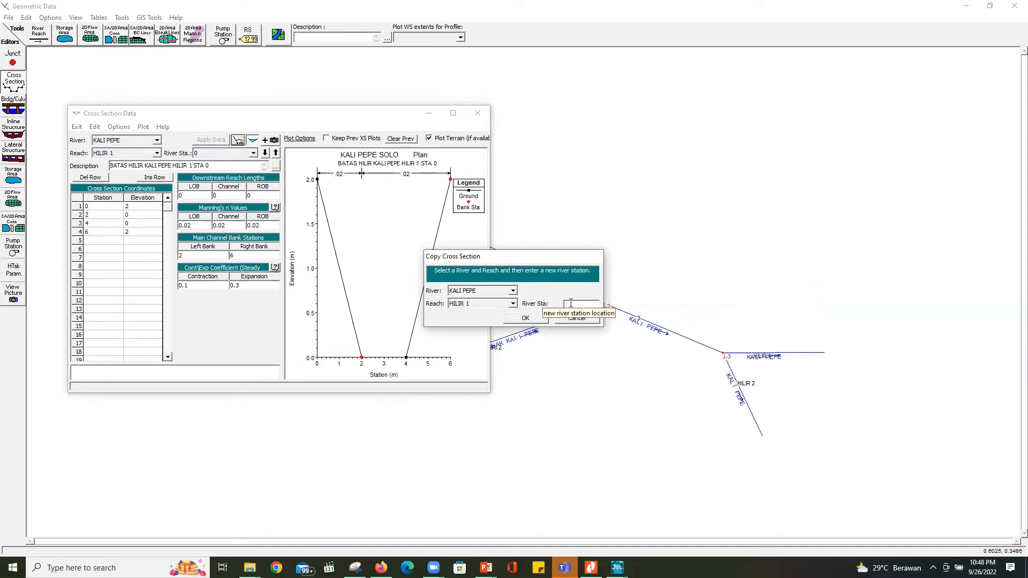
type("50")
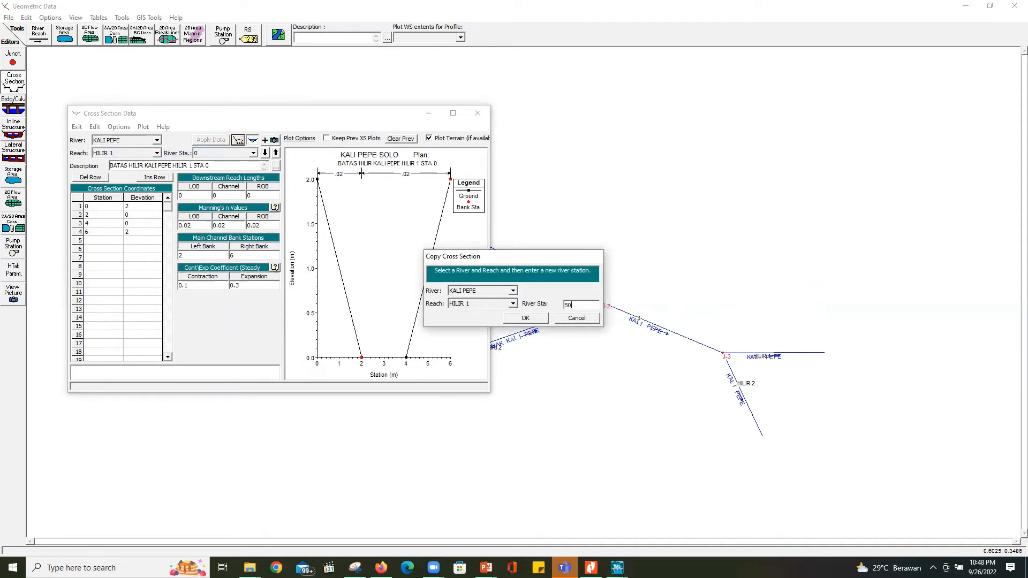
left_click(525, 317)
Step: Change the copied cross section's description to BATAS HULU KALI PEPE HILIR 1 STA 50
key("BackSpace")
type("50")
double_click(135, 166)
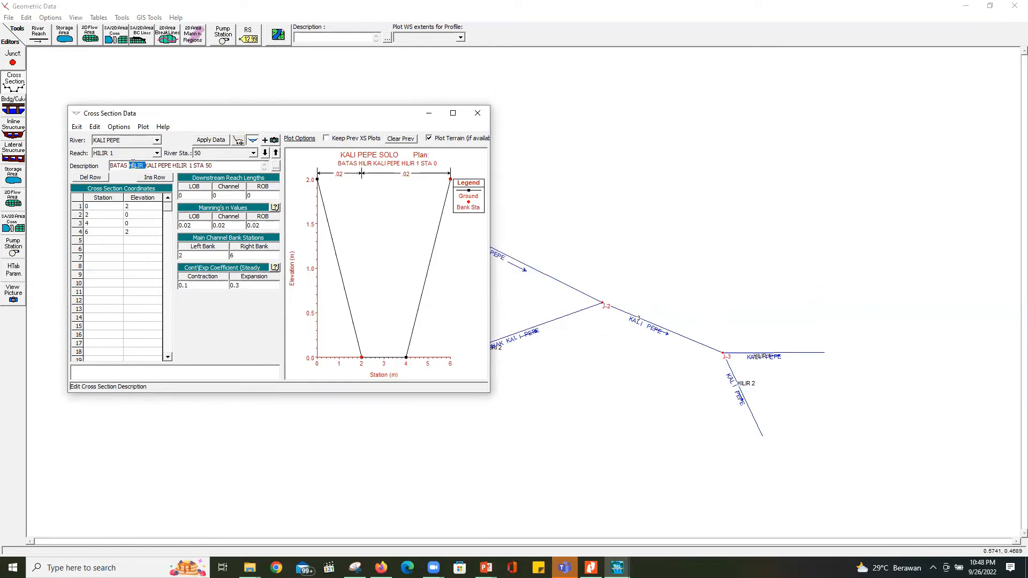
type("HULU")
Step: Set the elevations of the HILIR 1 station 50 cross section to 3, 1, 1 and 3
left_click(142, 206)
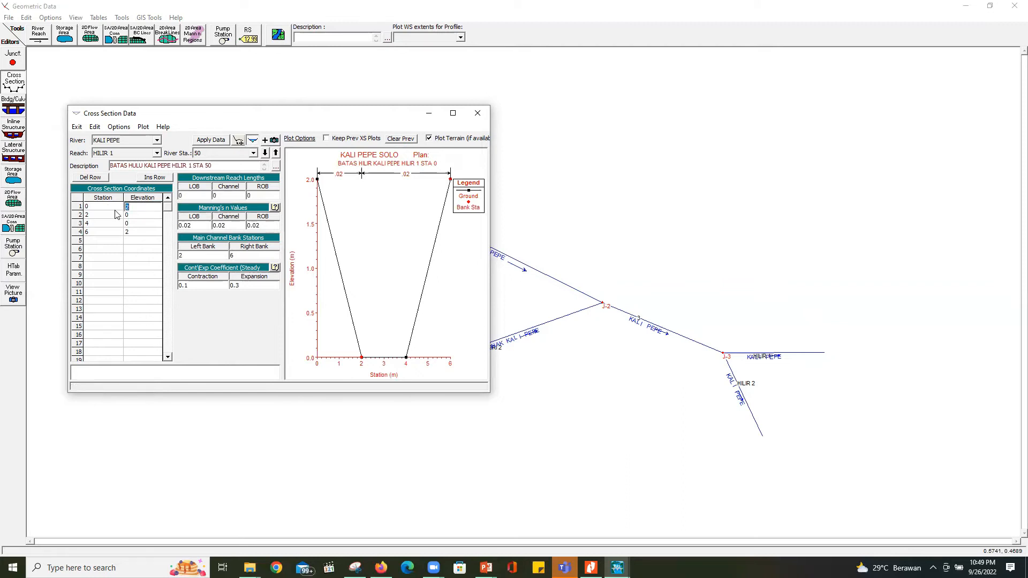
type("3")
double_click(140, 215)
type("1")
left_click(134, 225)
type("1")
left_click(140, 233)
type("3")
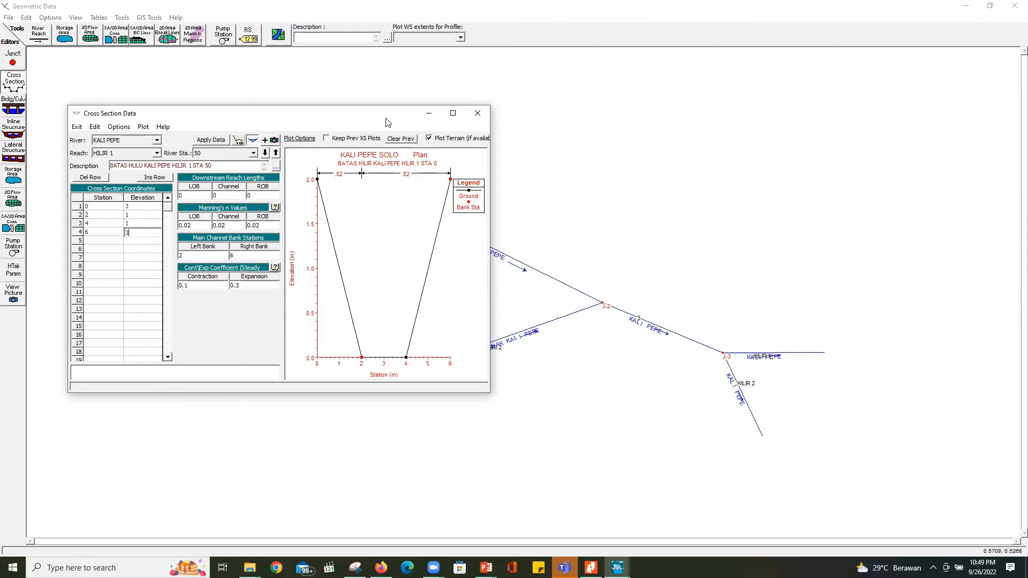
Step: Set the HILIR 1 station 50 downstream reach lengths to 50 for the left overbank, channel and right overbank
left_click_drag(387, 123, 809, 92)
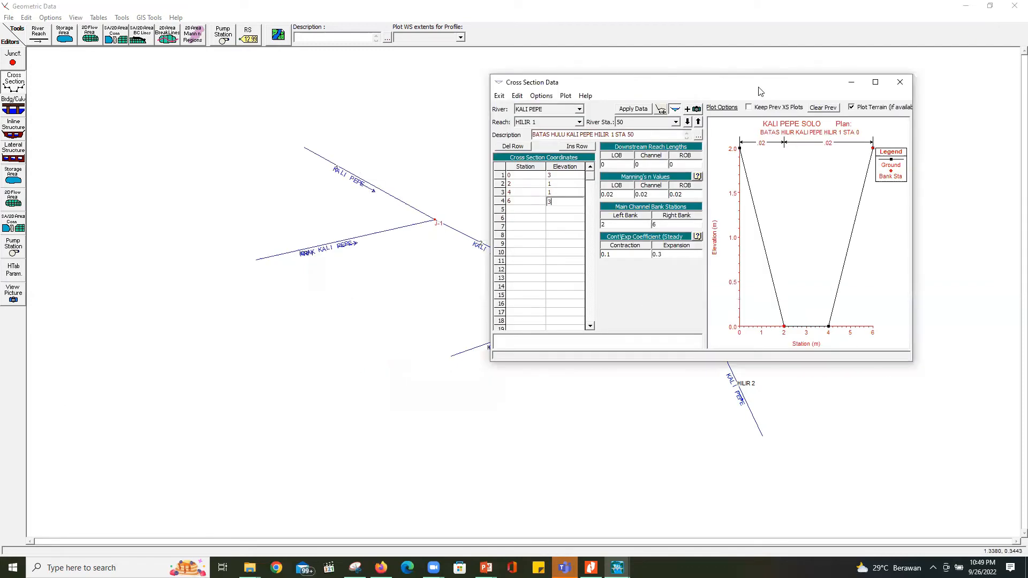
left_click_drag(760, 91, 322, 104)
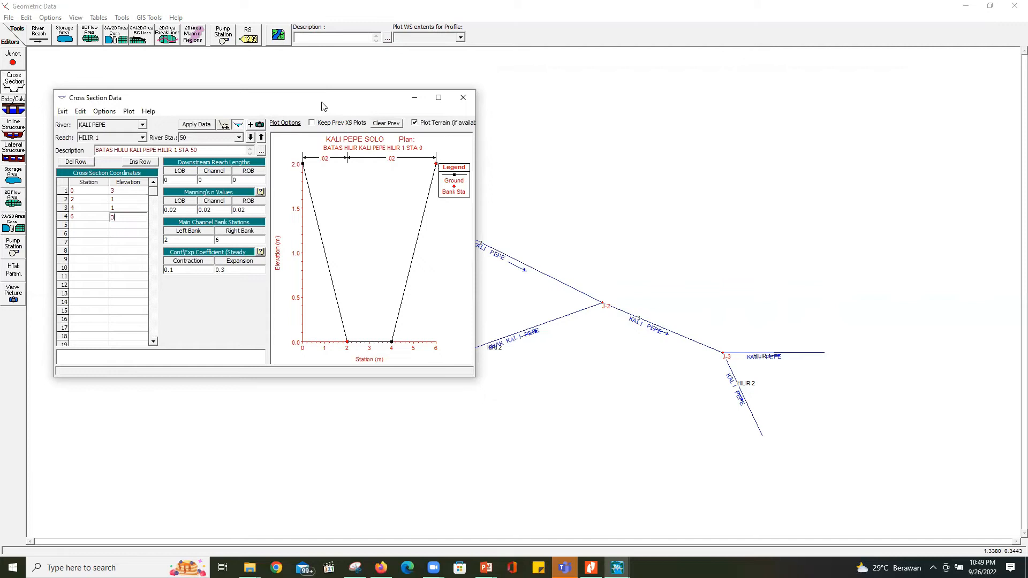
left_click(177, 180)
type("50")
left_click(201, 180)
type("50")
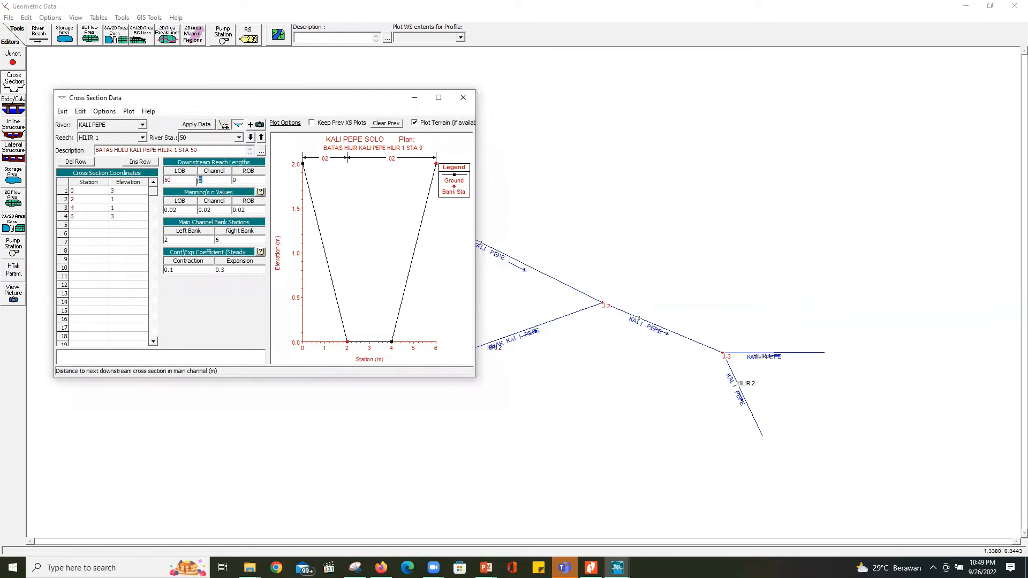
left_click(246, 182)
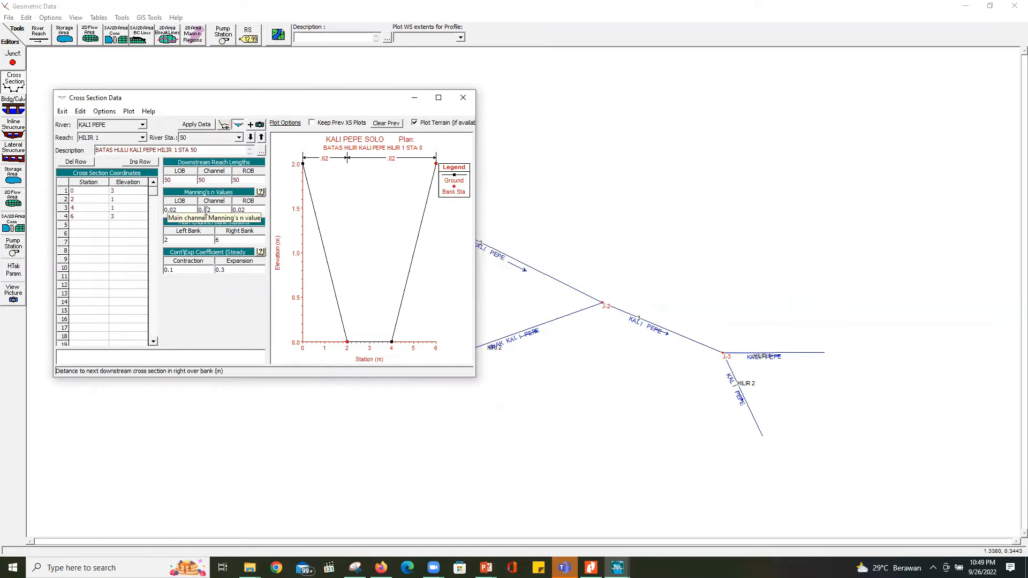
Step: Set the left bank station of HILIR 1 station 50 to 0 and apply the data
left_click(179, 241)
type("0")
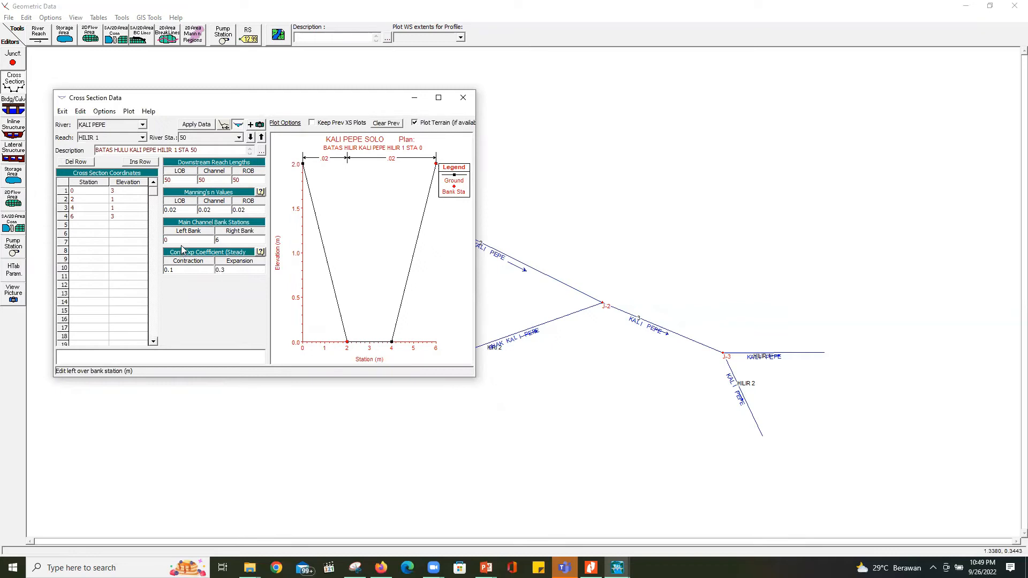
left_click(186, 126)
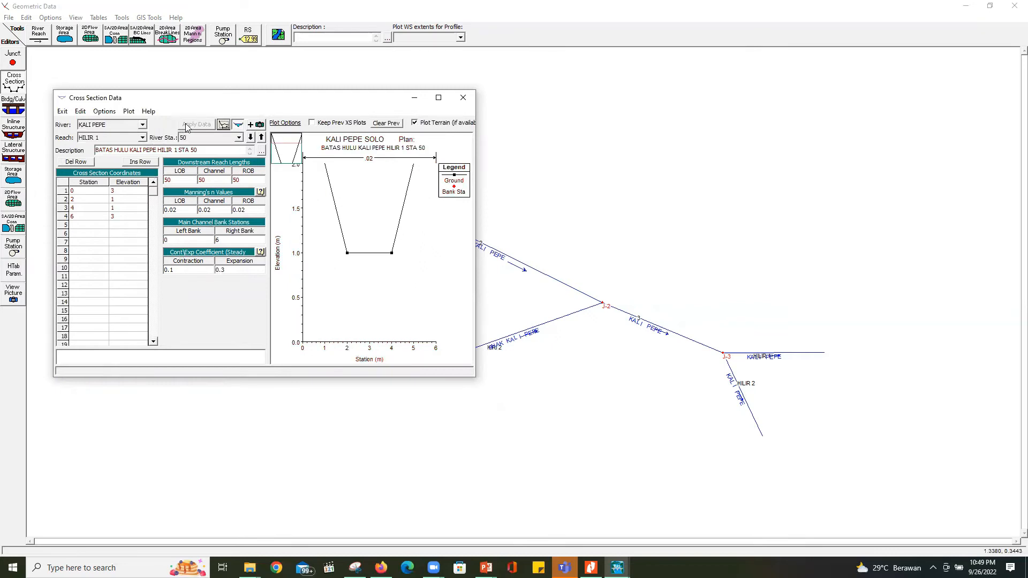
Step: Correct the left bank station of HILIR 1 station 0 to 0, apply the data, and return to station 50
left_click(189, 137)
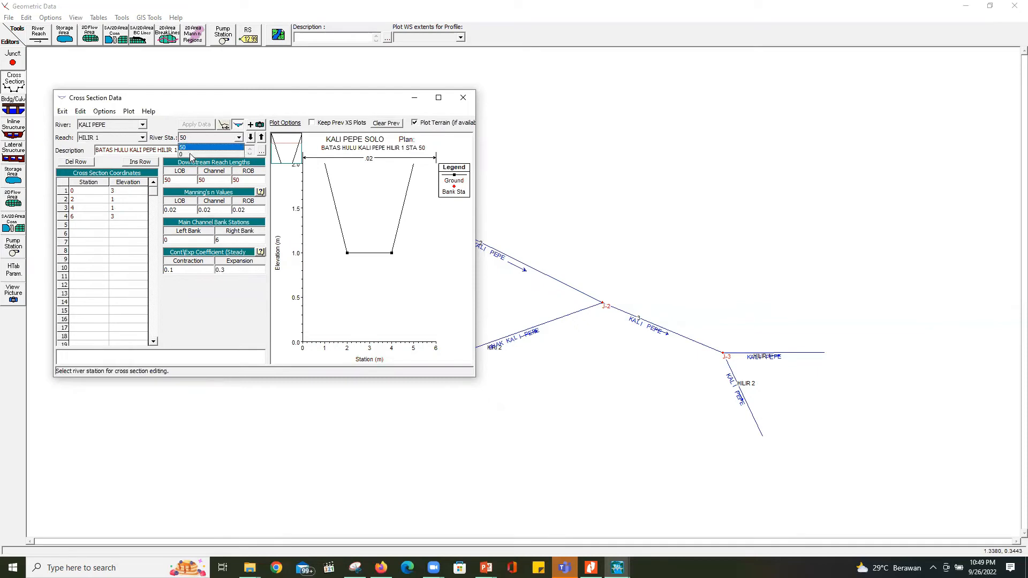
left_click(189, 153)
left_click(167, 239)
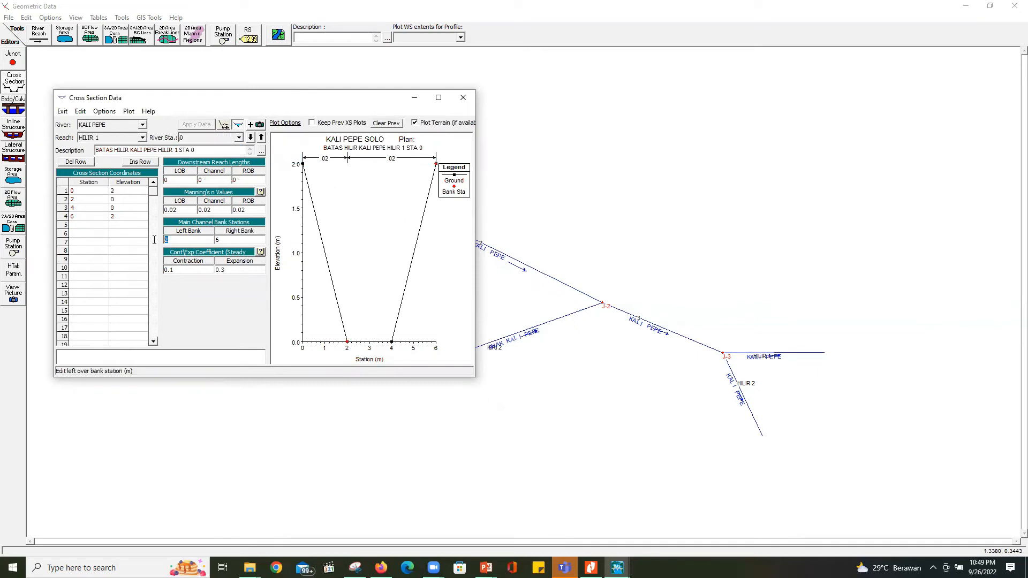
type("0")
left_click(197, 126)
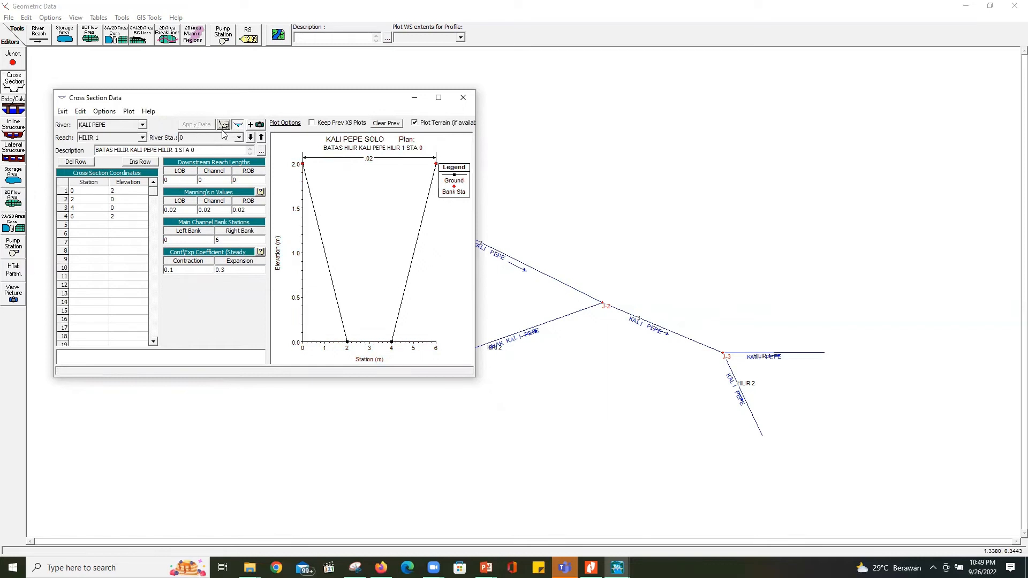
left_click(193, 138)
left_click(194, 147)
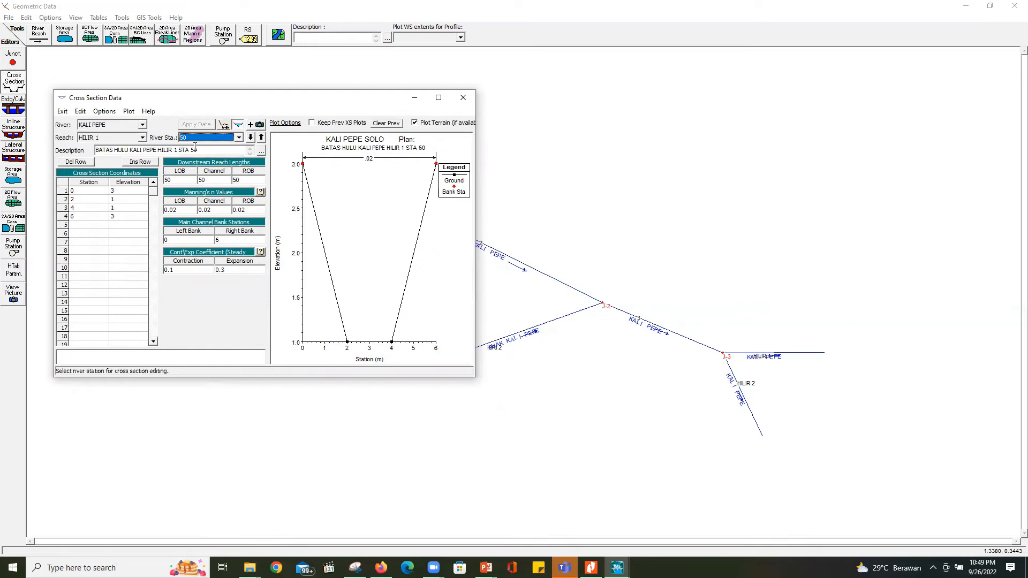
Step: Add a new cross section at river station 0 in the KALI PEPE reach HILIR 2
left_click(124, 138)
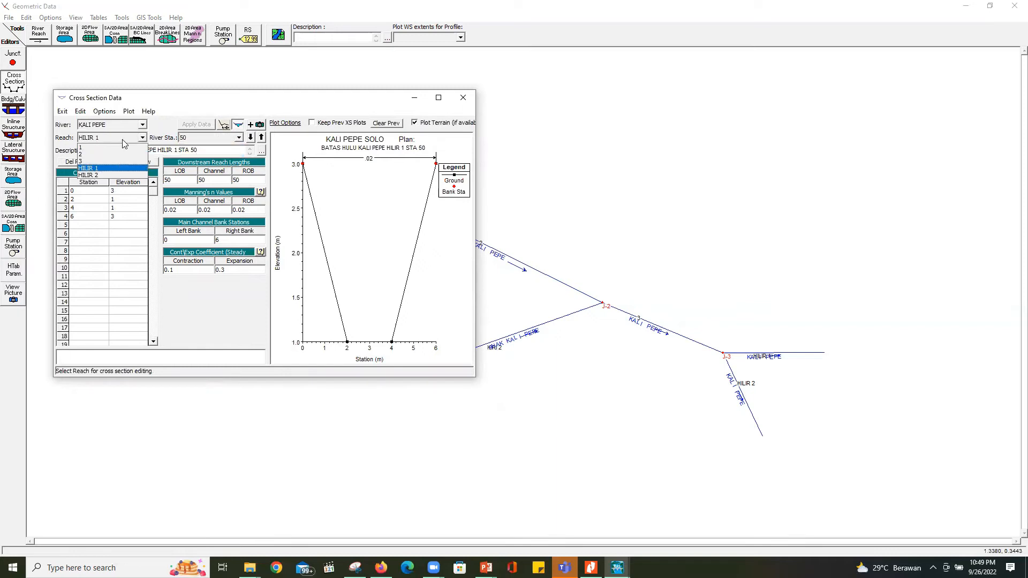
left_click(114, 176)
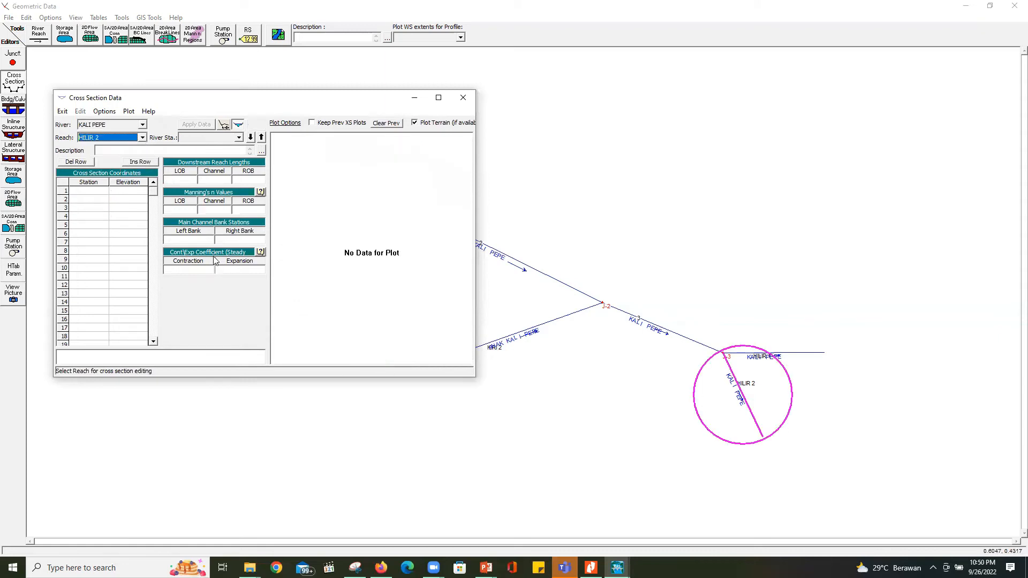
left_click(104, 111)
left_click(124, 123)
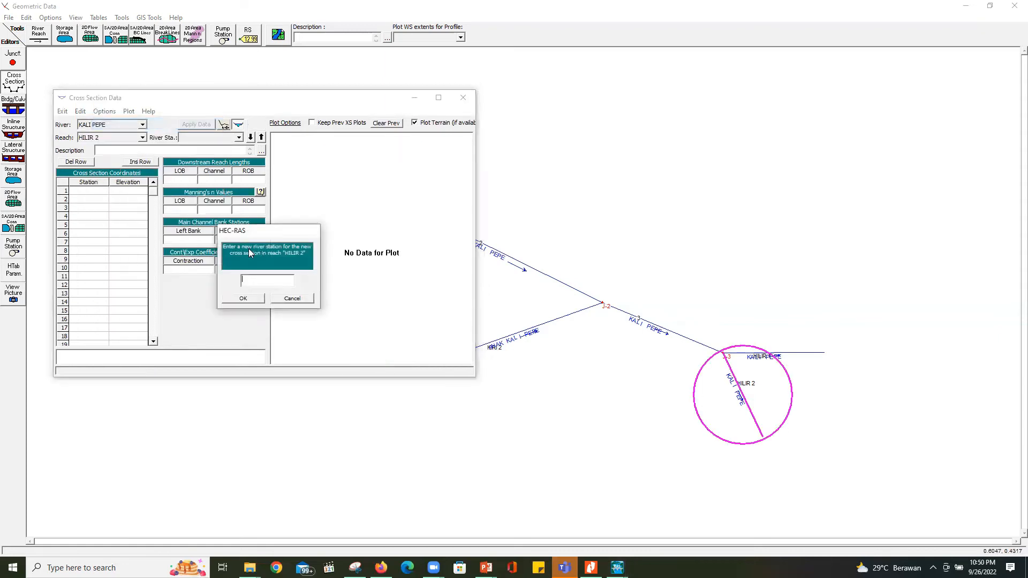
type("0")
left_click(247, 298)
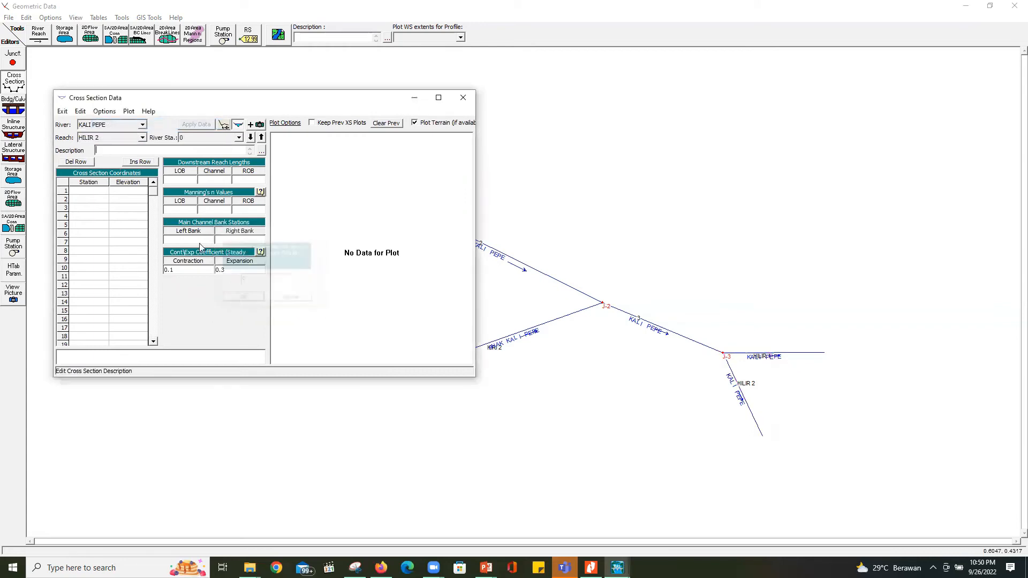
Step: Describe the HILIR 2 station 0 cross section as BATAS HILIR KALI PEPE HILIR 2 STA 0
left_click(142, 151)
type("BATAS H")
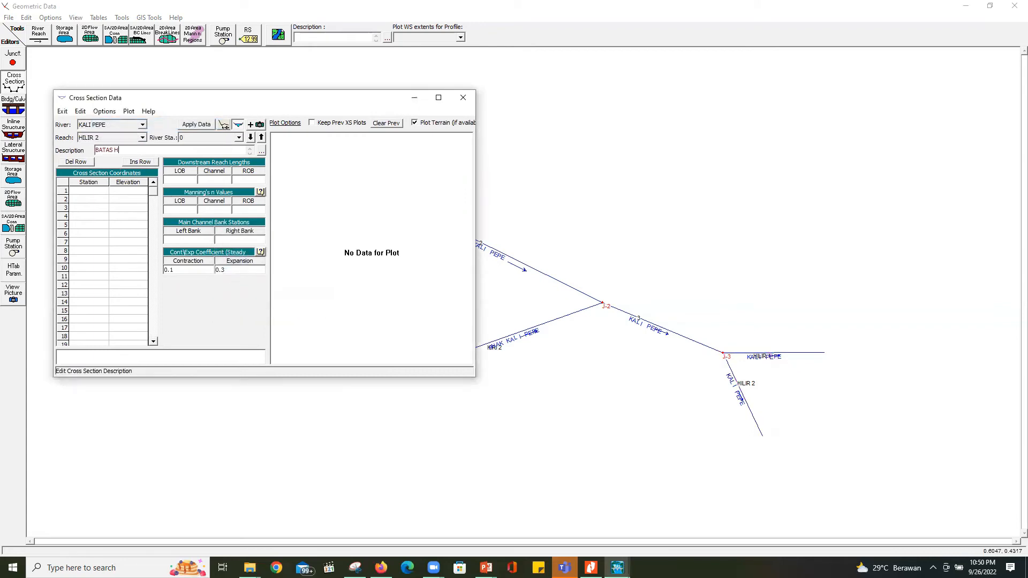
type("ILIR KALI PEPE HILIR 2 STA 0")
Step: Enter the HILIR 2 station 0 cross section's coordinate stations as 0, 2, 4 and 6
left_click(100, 194)
type("0")
left_click(94, 200)
type("2")
left_click(94, 210)
type("4")
left_click(88, 217)
type("6")
Step: Enter the elevations 2, 0, 0 and 2 for the four points of the HILIR 2 station 0 cross section
left_click(129, 194)
type("2")
left_click(129, 200)
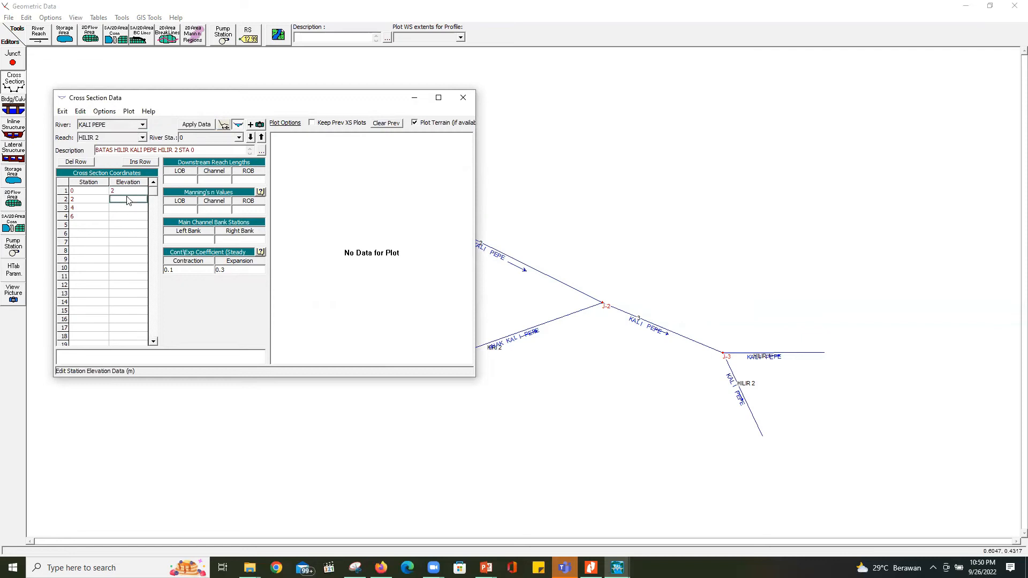
type("0")
left_click(129, 208)
type("0")
left_click(128, 217)
type("2")
Step: Set the HILIR 2 station 0 downstream reach lengths to 0 for the left overbank, channel and right overbank
left_click(190, 181)
type("0")
left_click(220, 181)
left_click(242, 180)
type("0")
Step: Set Manning's n to 0.02 for the left overbank, channel and right overbank of HILIR 2 station 0
left_click(189, 209)
key("Tab")
type("0.02")
key("Tab")
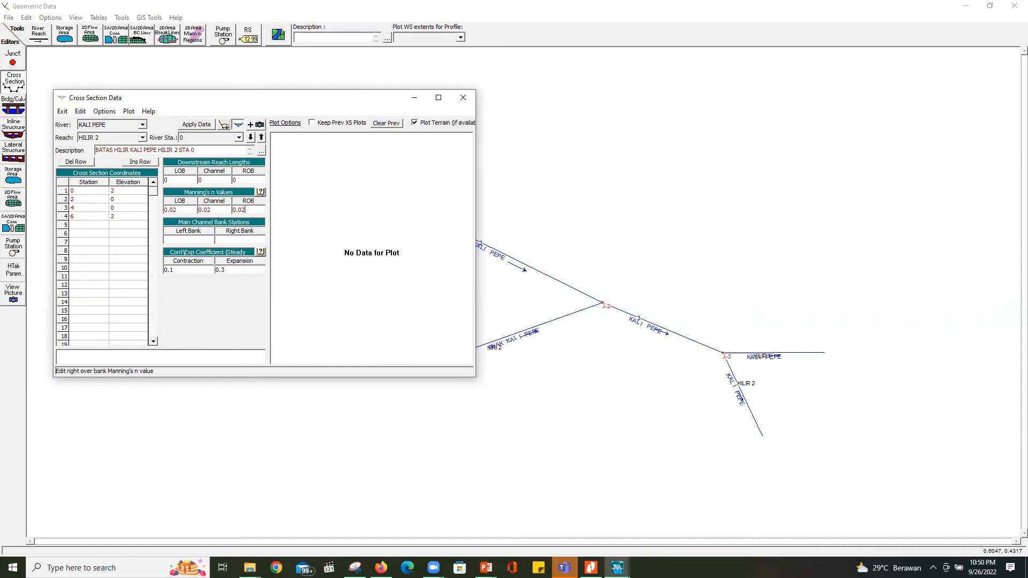
Step: Set the HILIR 2 station 0 main channel bank stations to 0 and 6 and apply the cross section data
left_click(168, 239)
type("0")
left_click(223, 241)
type("6")
left_click(188, 127)
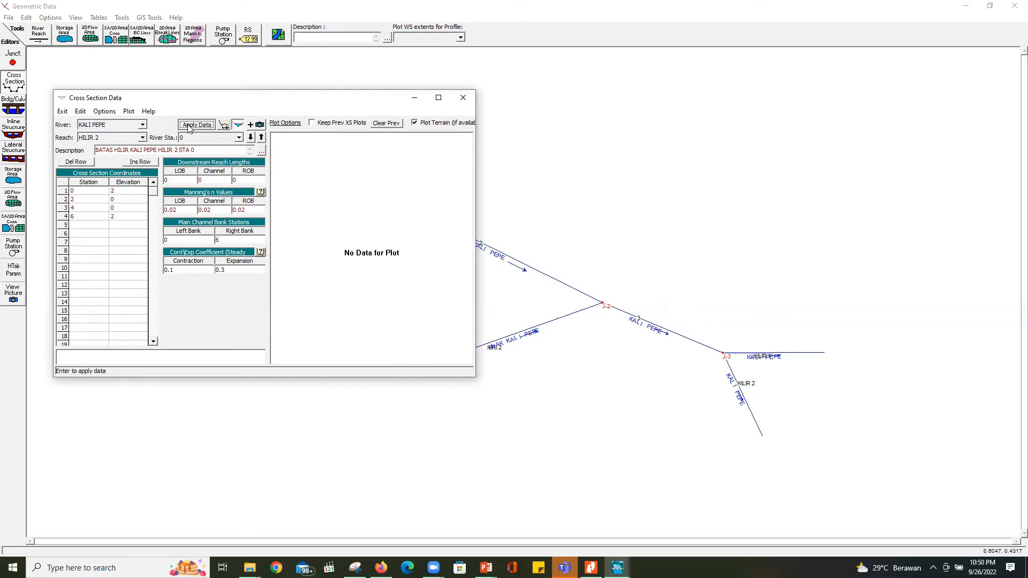
Step: Copy the HILIR 2 station 0 cross section to river station 50 in the same reach
left_click(104, 111)
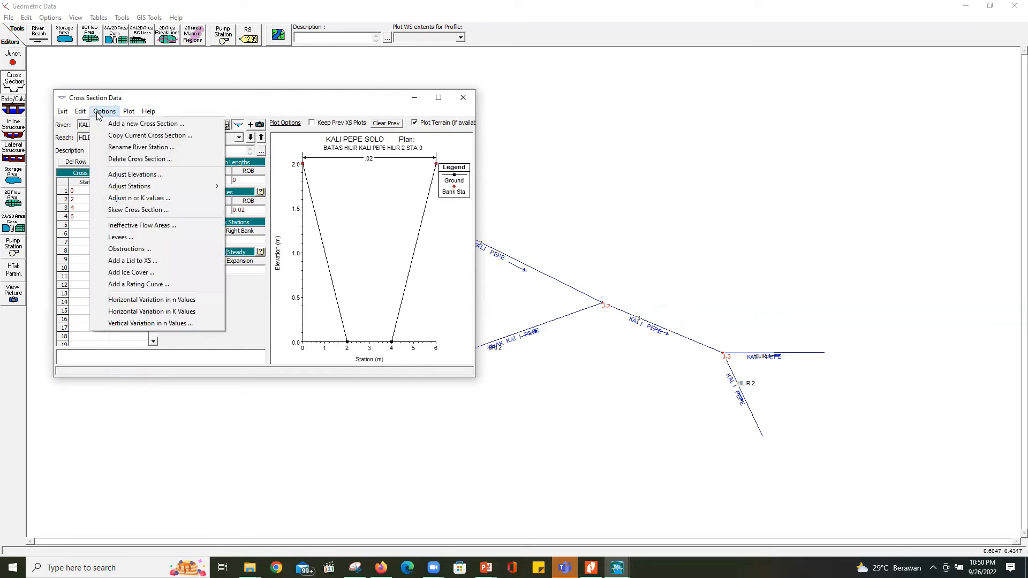
left_click(124, 135)
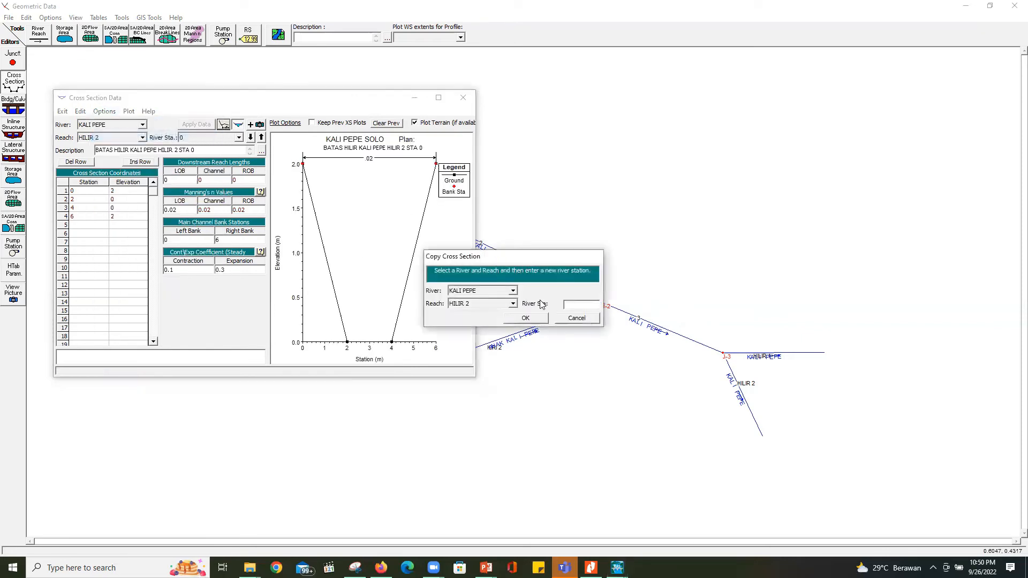
type("50")
left_click(535, 319)
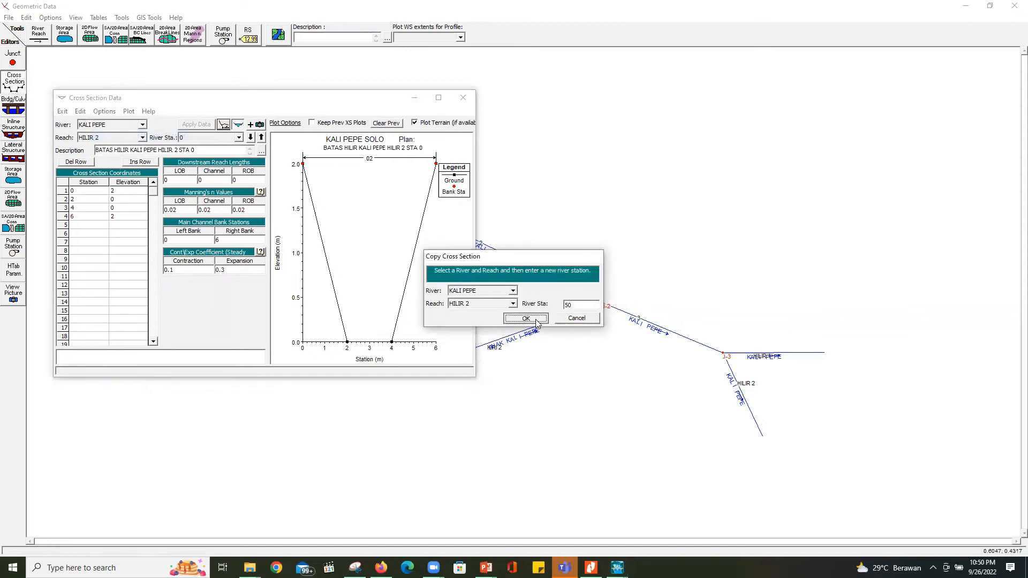
Step: Change the copied cross section's description to BATAS HULU KALI PEPE HILIR 2 STA 50
left_click(206, 148)
key("BackSpace")
double_click(122, 150)
type("HULU")
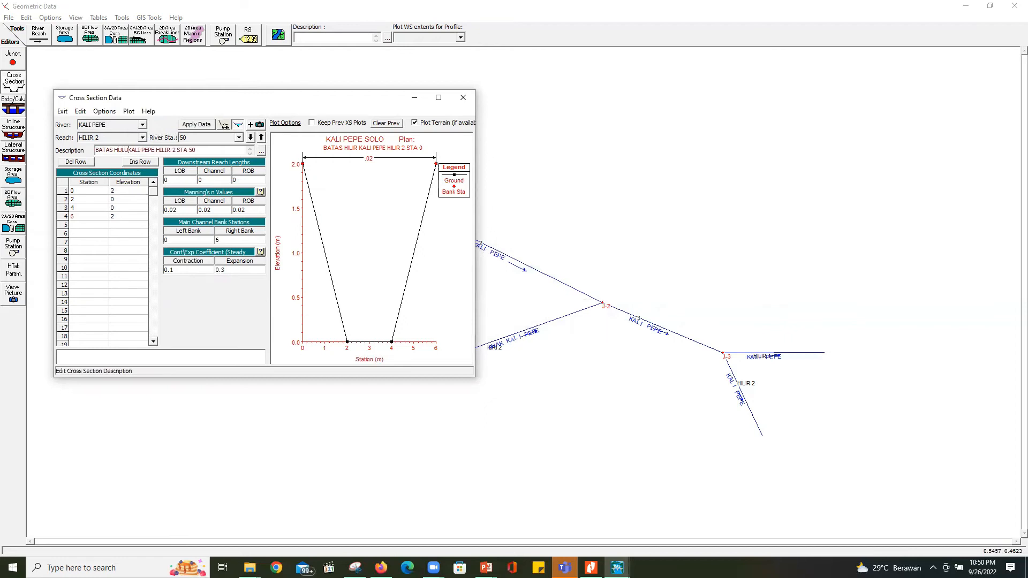
Step: Set the elevations of the four HILIR 2 station 50 points to 3, 1, 1 and 3
left_click(124, 194)
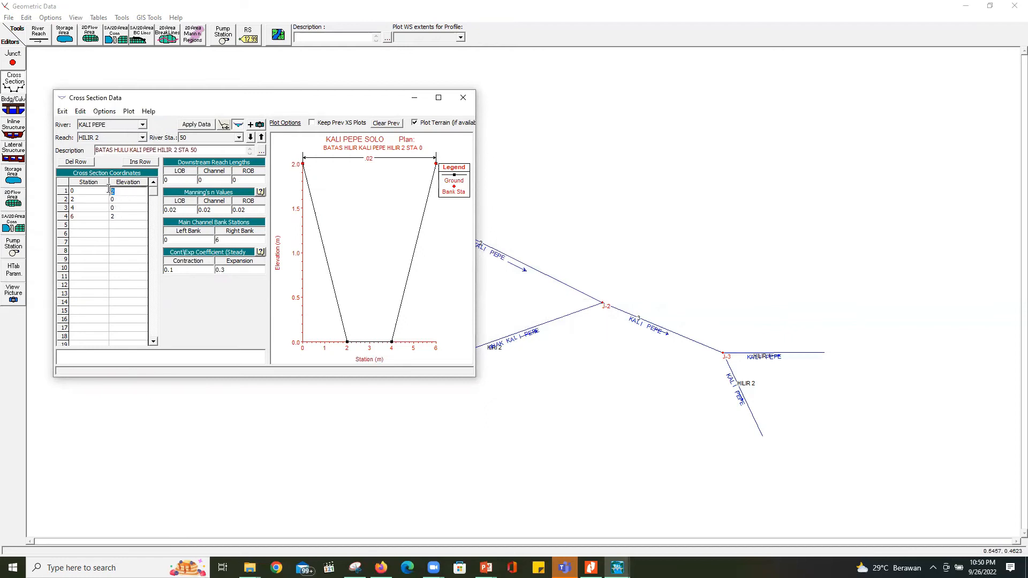
type("3")
left_click(113, 200)
type("1")
left_click(122, 209)
type("1")
left_click(115, 217)
type("3")
Step: Set the HILIR 2 station 50 downstream reach lengths to 50 for both overbanks and the channel, and apply the data
left_click(175, 180)
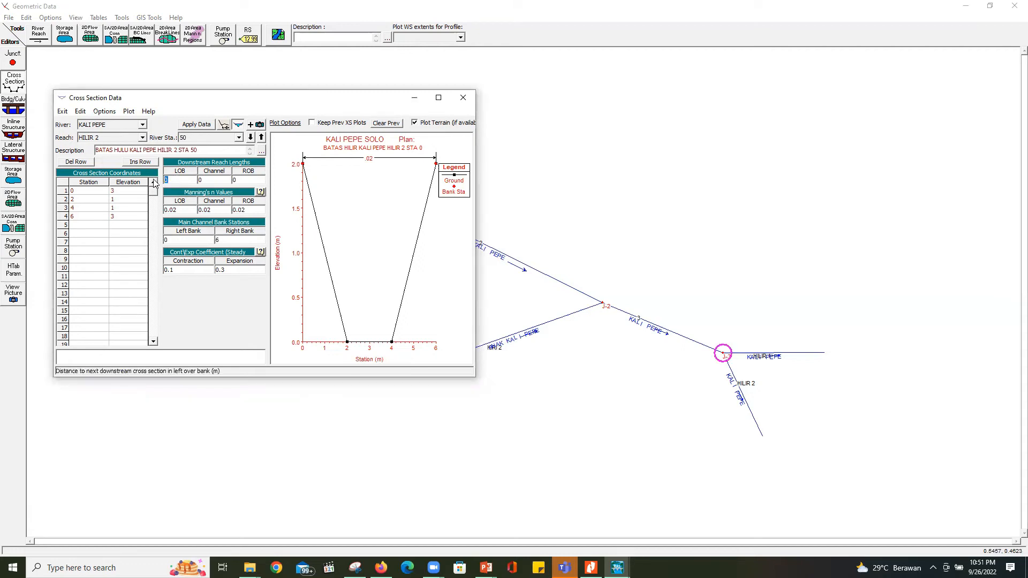
type("5")
left_click(208, 182)
type("50")
left_click(245, 181)
type("50")
left_click(196, 124)
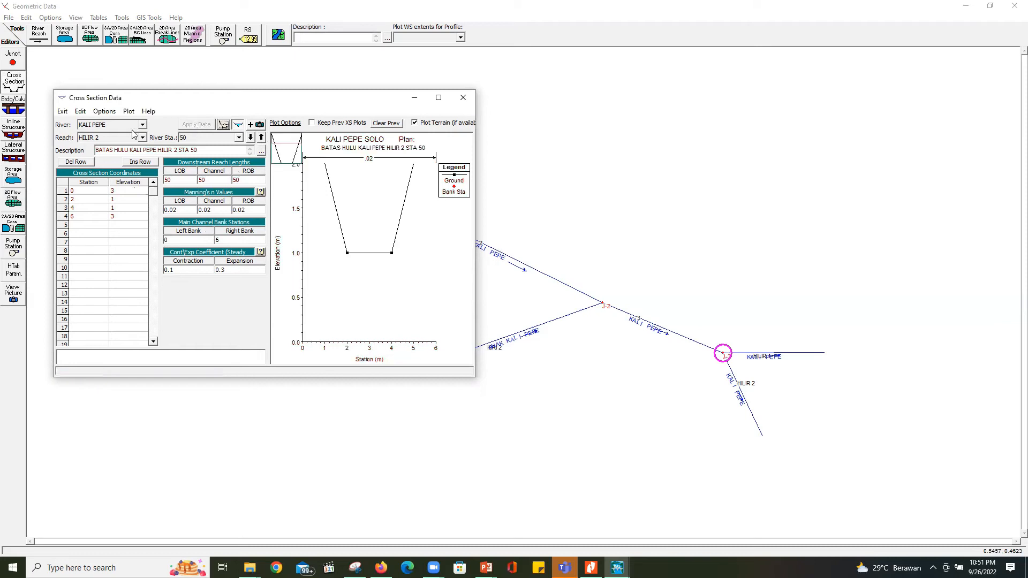
Step: Check the HILIR 2 station 0 and ANAK KALI PEPE KIRI 1 cross sections, and close the editor to inspect the river schematic
left_click(194, 139)
left_click(192, 152)
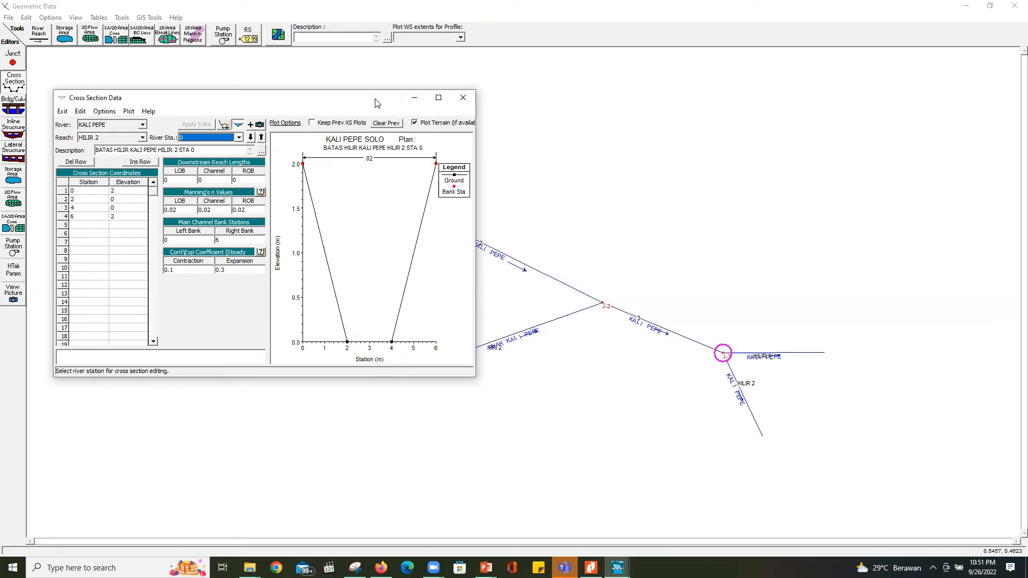
left_click_drag(376, 103, 902, 63)
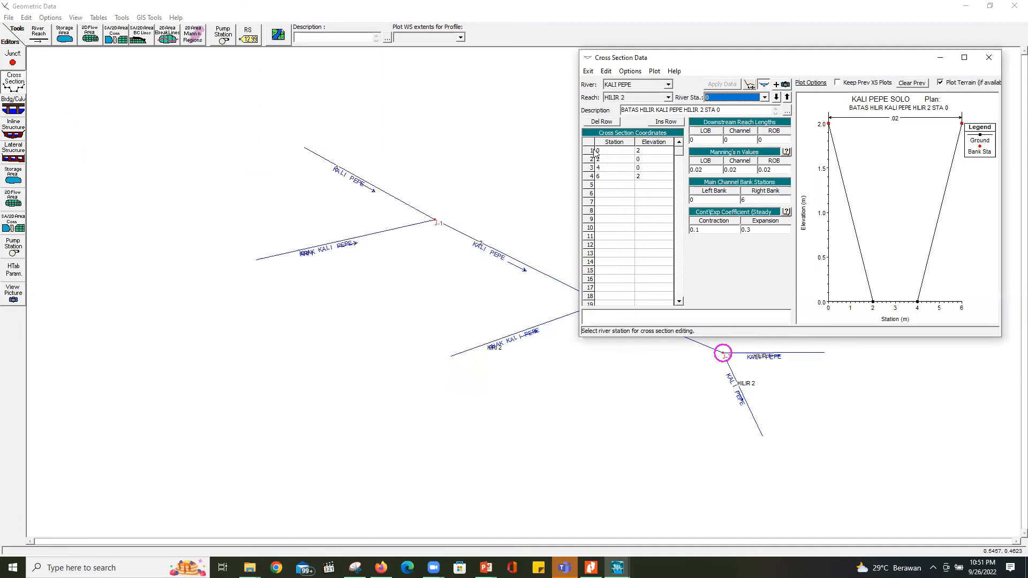
left_click(632, 85)
left_click(632, 101)
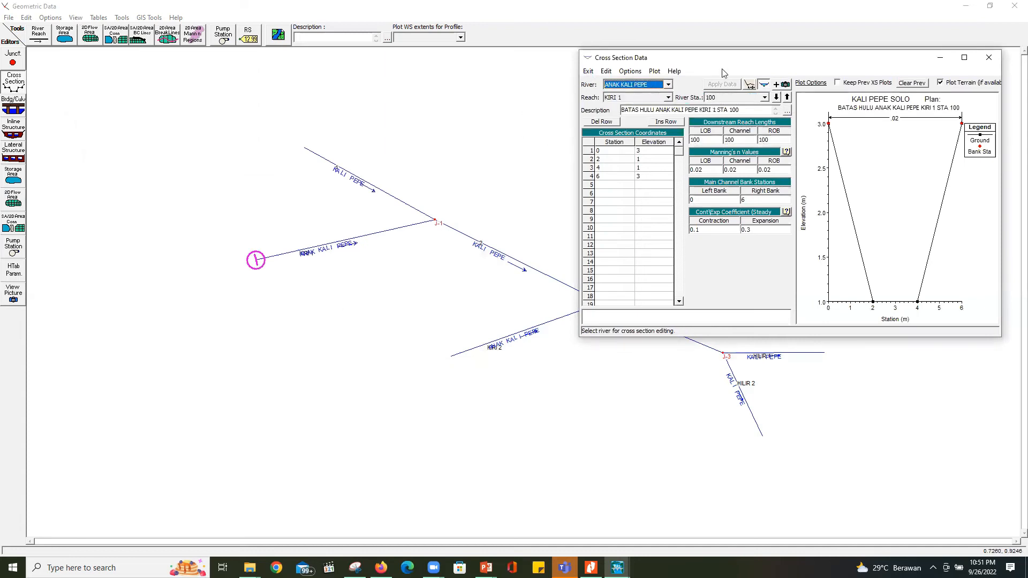
left_click_drag(782, 59, 251, 94)
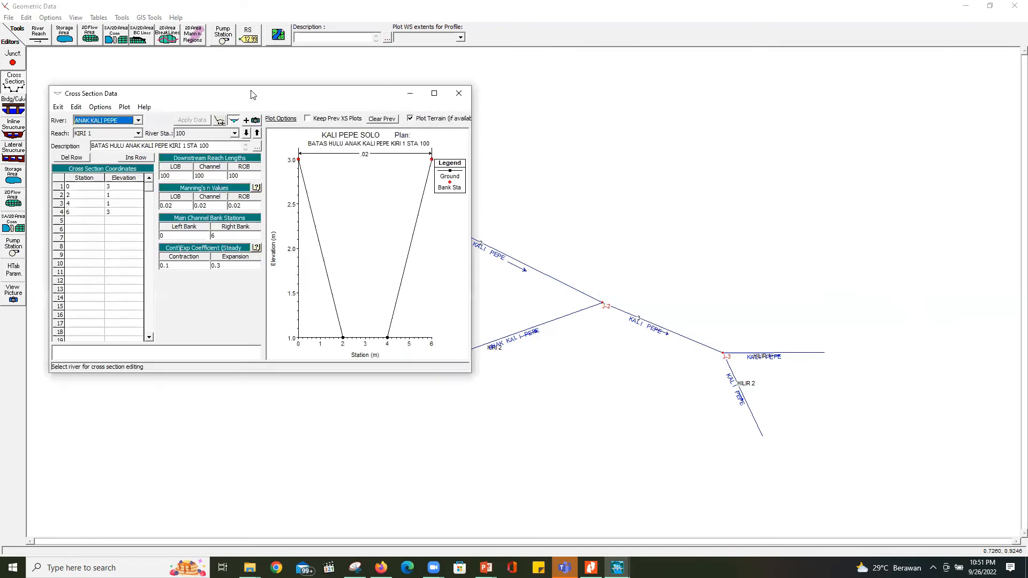
left_click(453, 93)
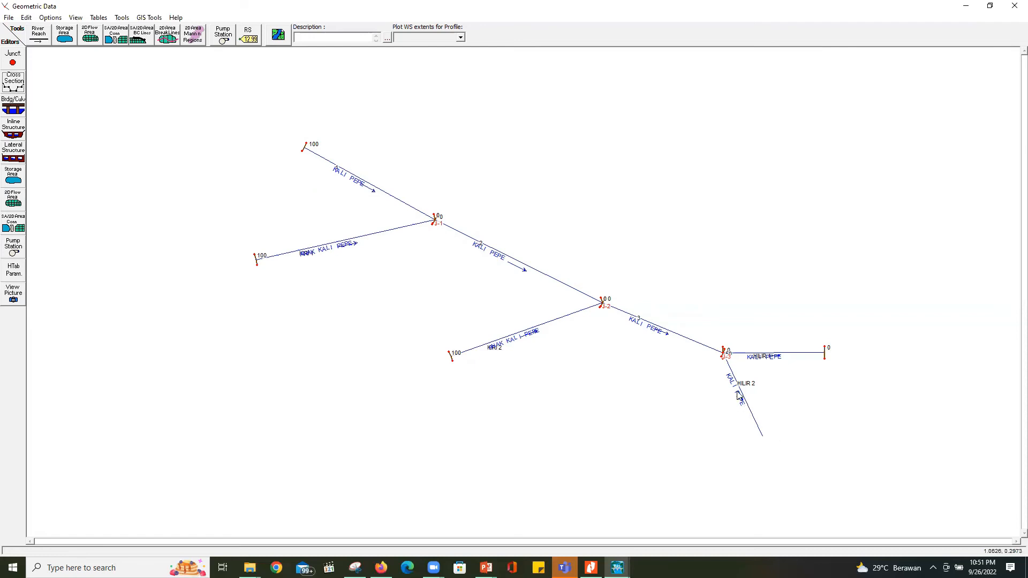
Step: Reopen the cross section editor and compare the KALI PEPE HILIR 2 data at stations 50 and 0
left_click(13, 81)
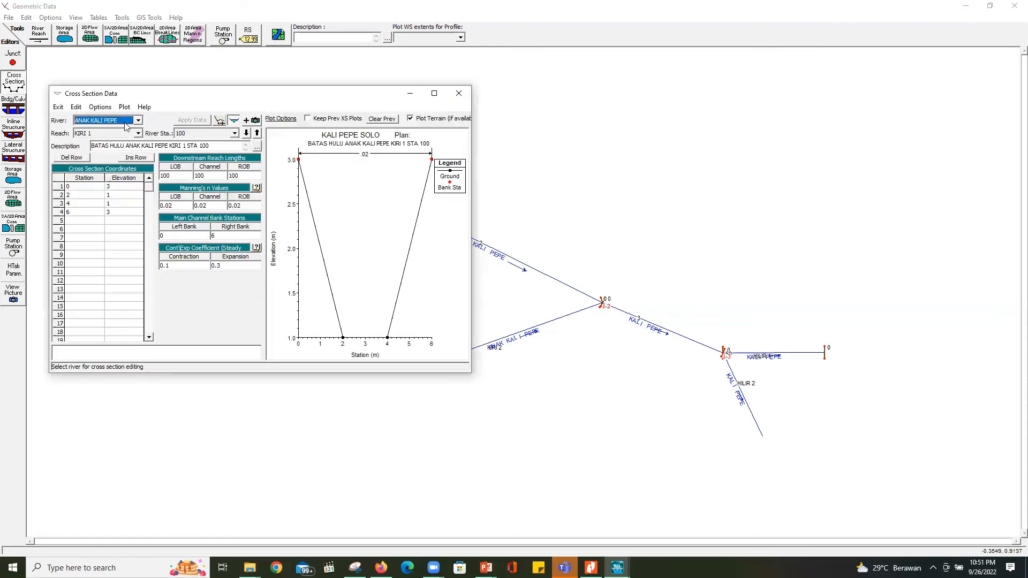
left_click(102, 122)
left_click(99, 130)
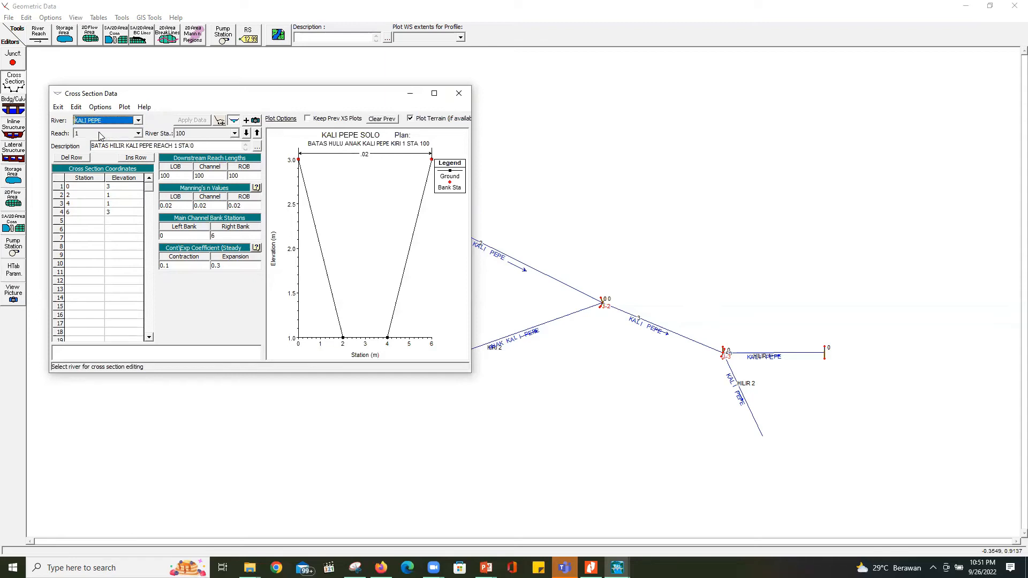
left_click(99, 134)
left_click(101, 171)
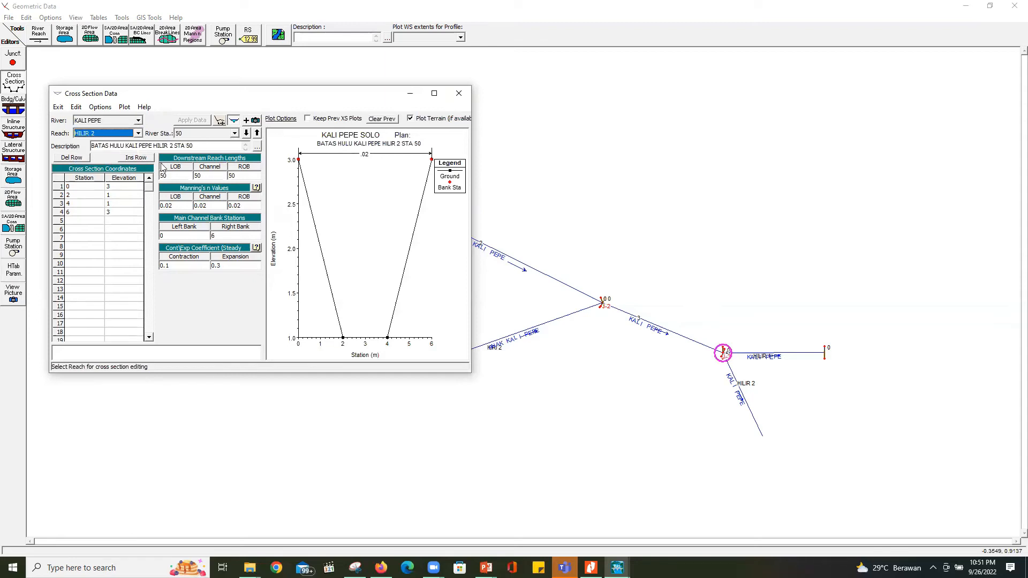
left_click(209, 134)
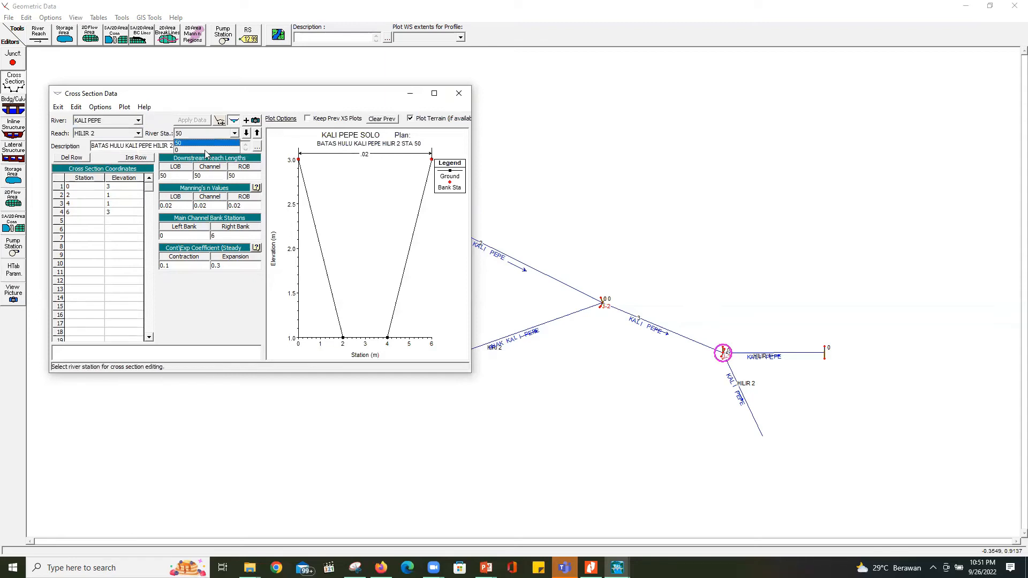
left_click(204, 150)
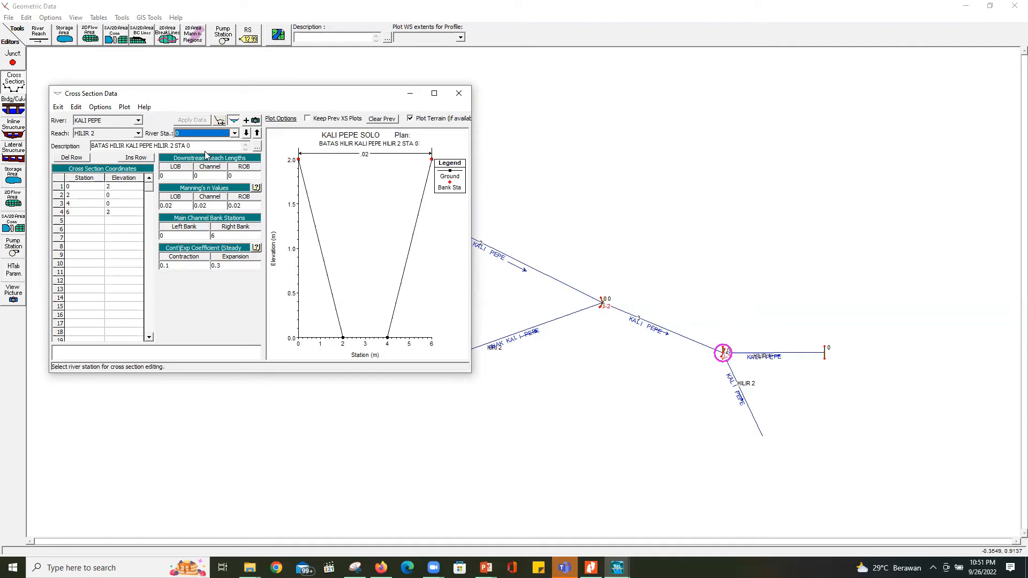
left_click(191, 133)
left_click(190, 145)
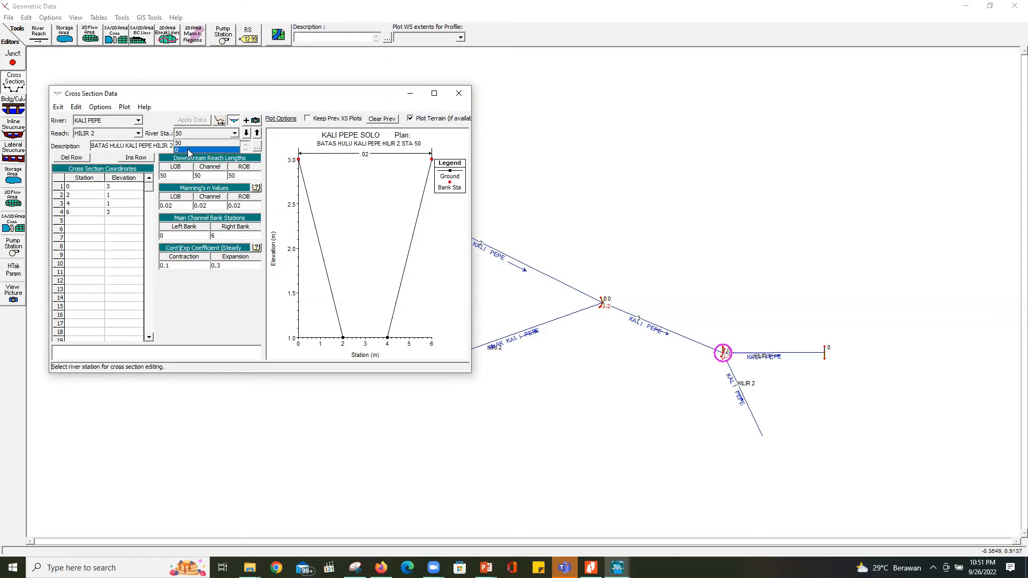
left_click(190, 150)
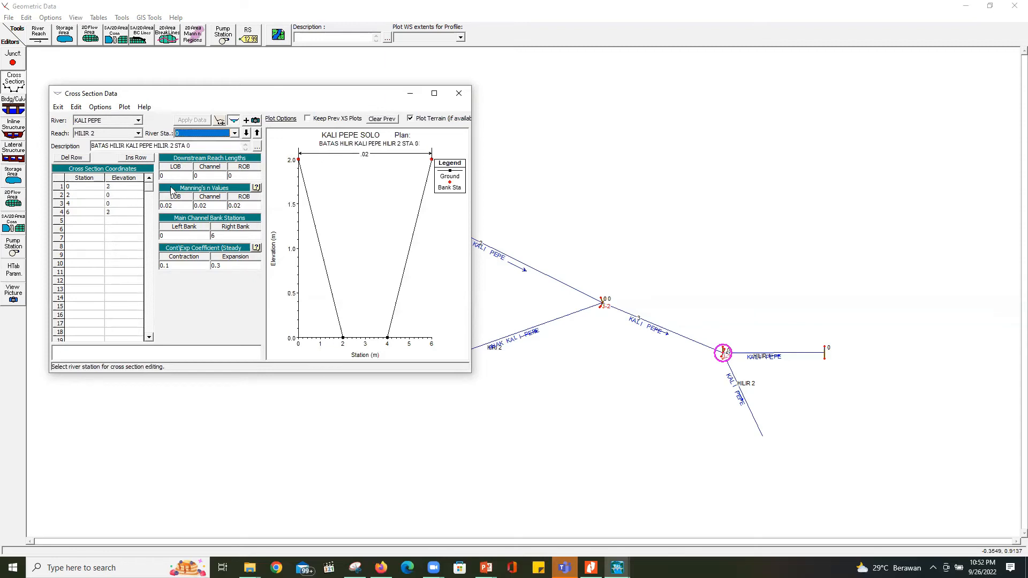
left_click(179, 138)
left_click(187, 144)
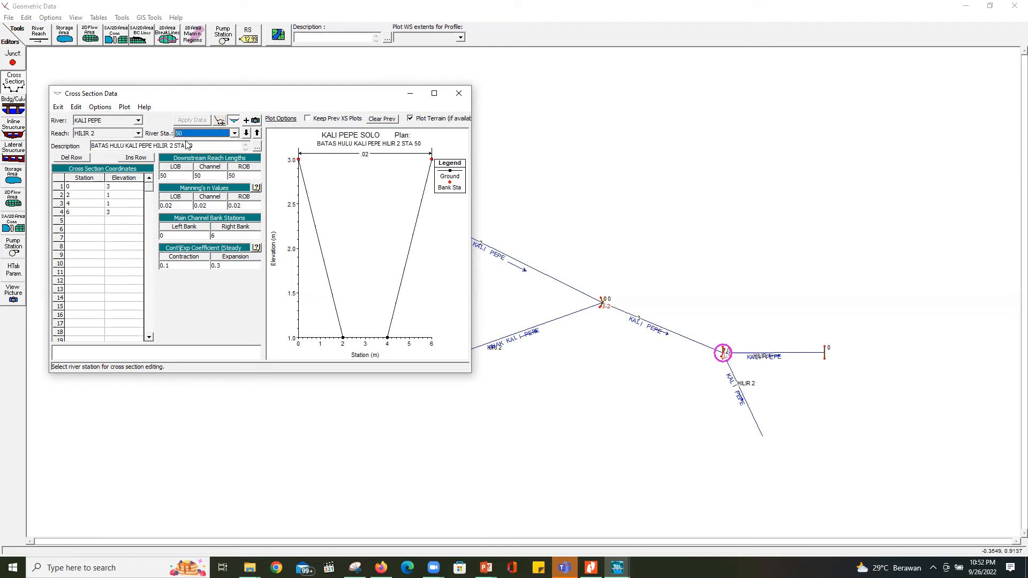
left_click(458, 94)
Step: Save the geometry data in the trial week 5 folder with the title GEOMETRI
left_click(9, 17)
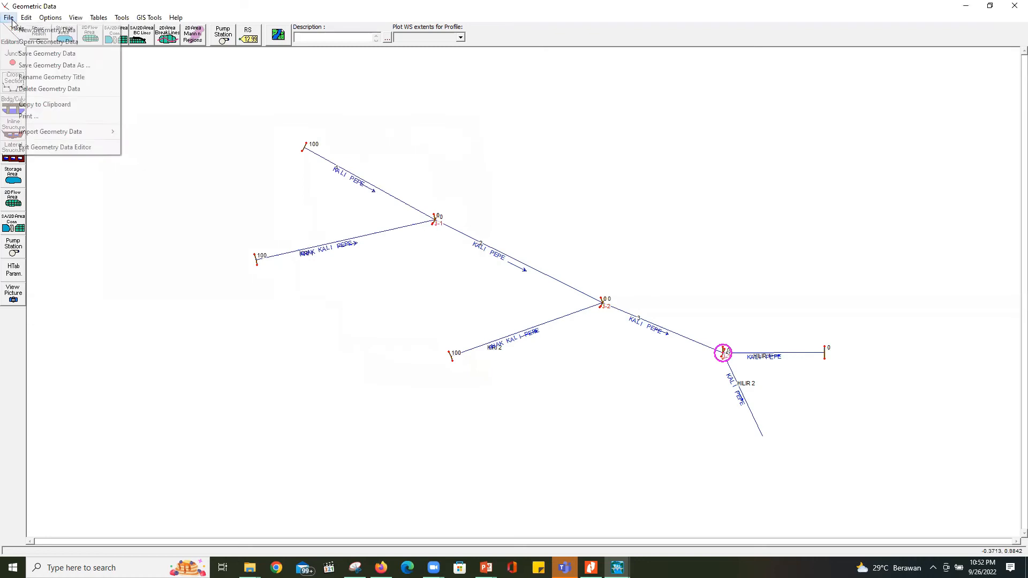
left_click(28, 54)
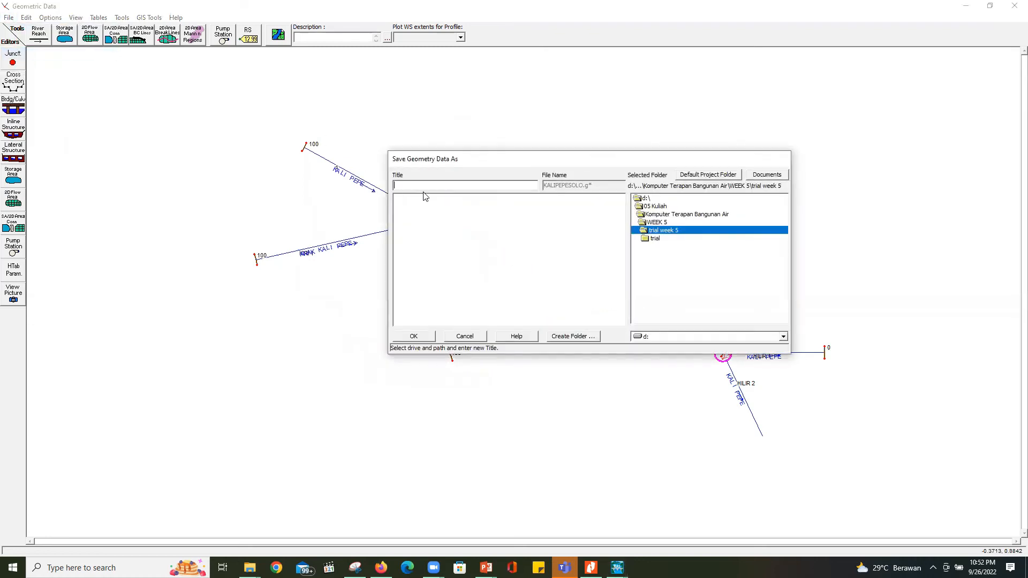
type("GEOMETRI")
left_click(413, 336)
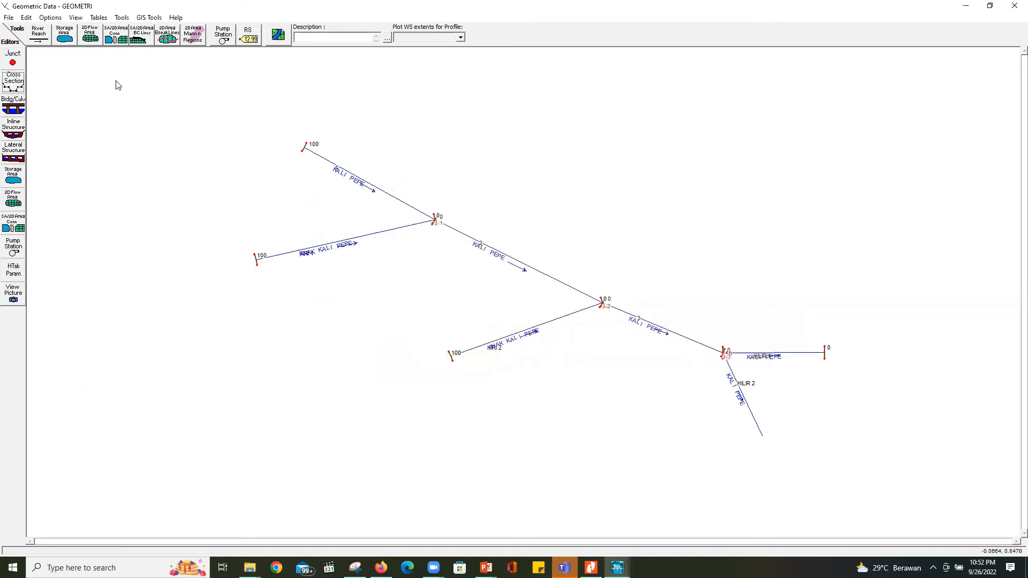
left_click(27, 17)
mouse_move(46, 21)
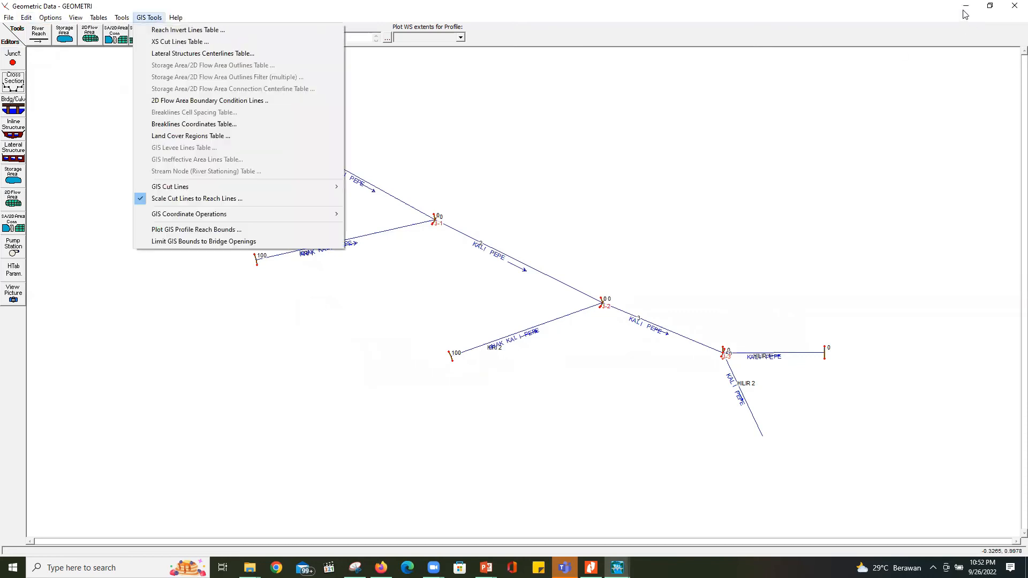
left_click(824, 207)
Step: Open the steady flow data editor from the main HEC-RAS window and place it clear of the river schematic
mouse_move(617, 567)
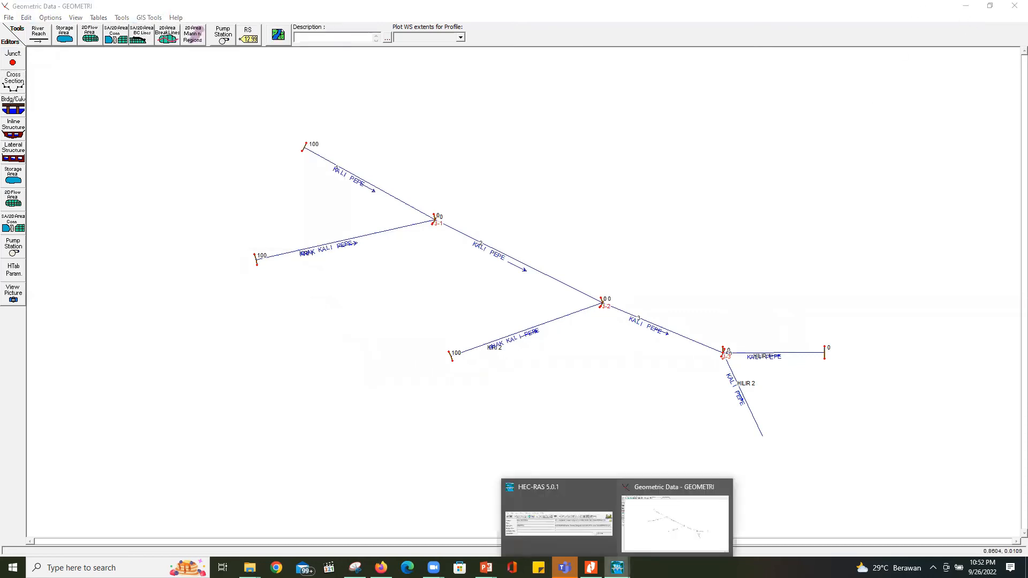
left_click(558, 531)
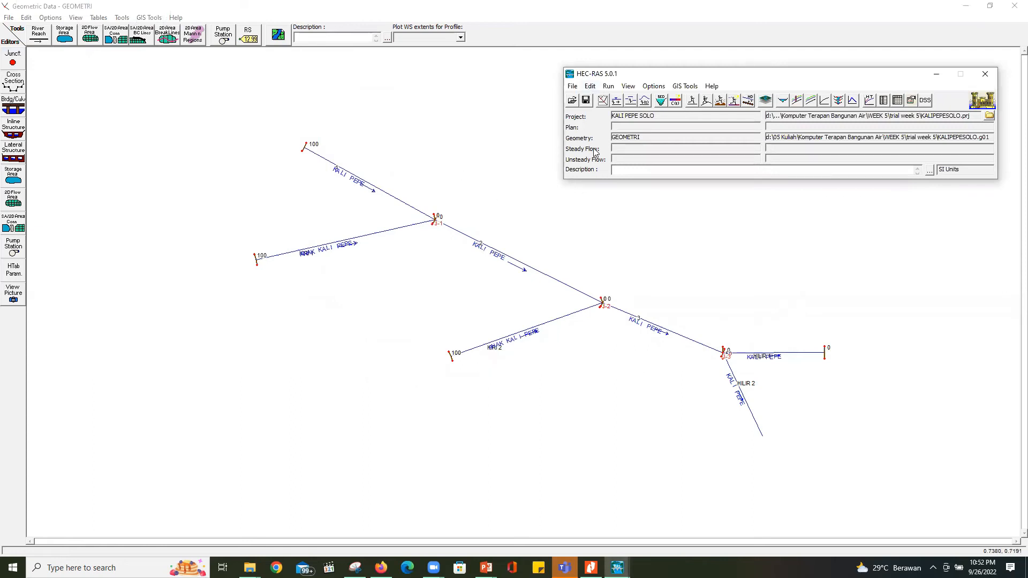
left_click(591, 86)
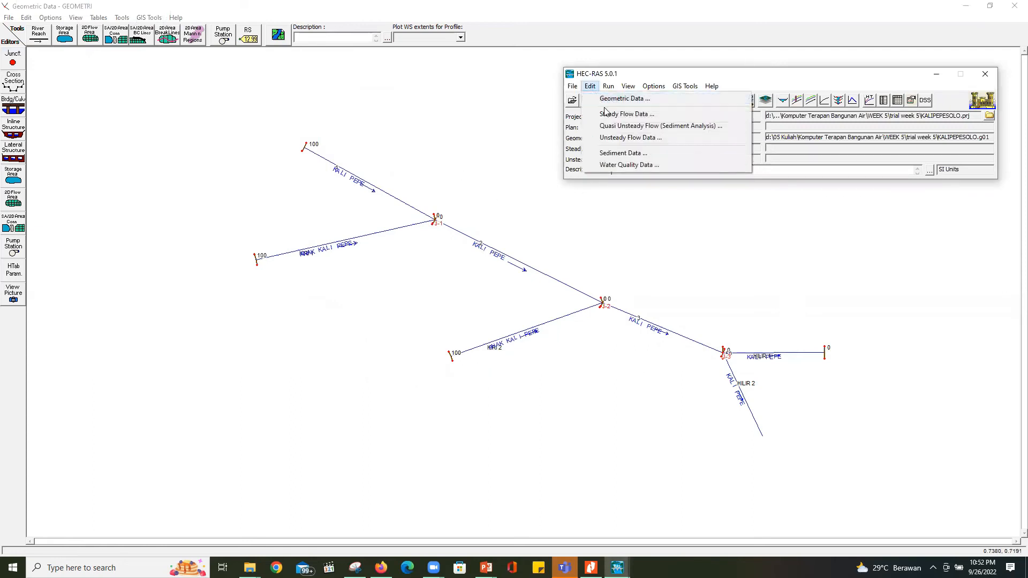
left_click(602, 110)
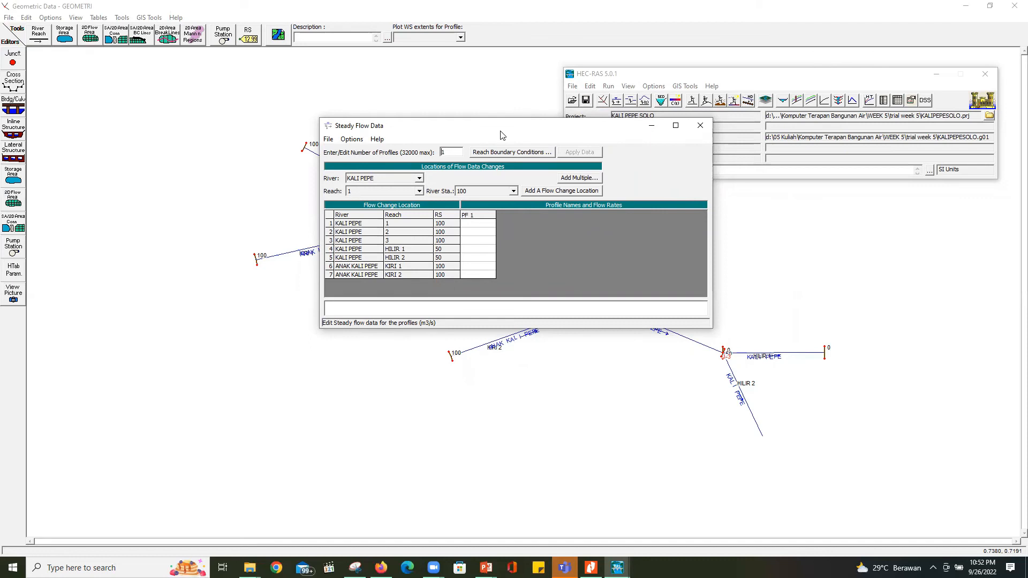
left_click_drag(500, 131, 762, 83)
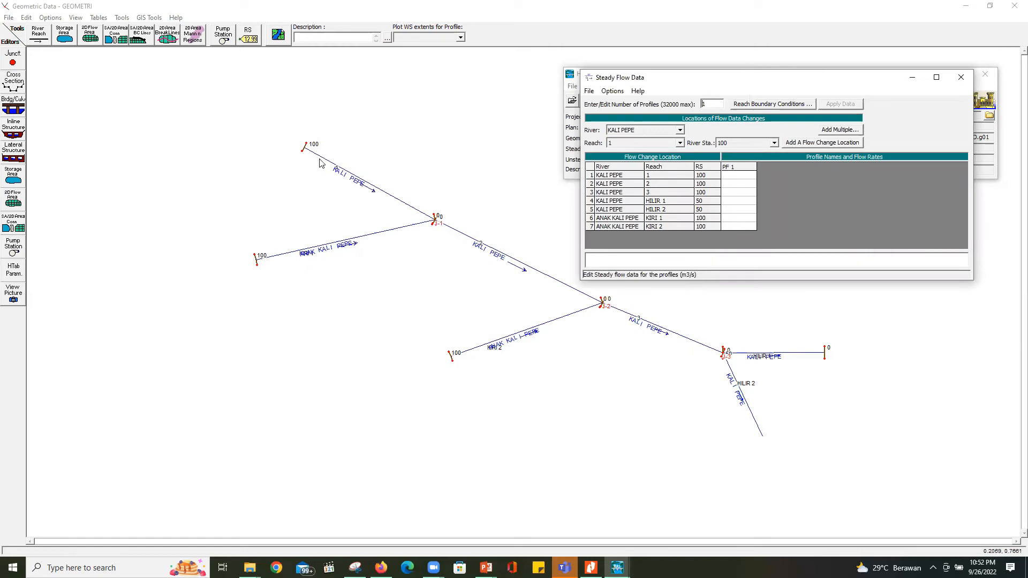
Step: Enter PF 1 flows of 3, 6 and 8 for KALI PEPE reaches 1, 2 and 3, 3 for KIRI 1 and 2 for KIRI 2
left_click(741, 175)
type("3")
left_click(740, 218)
type("3")
left_click(733, 185)
left_click(726, 227)
type("2")
left_click(731, 193)
type("8")
Step: Enter PF 1 flows of 4 for both the HILIR 1 and HILIR 2 reaches
left_click(729, 202)
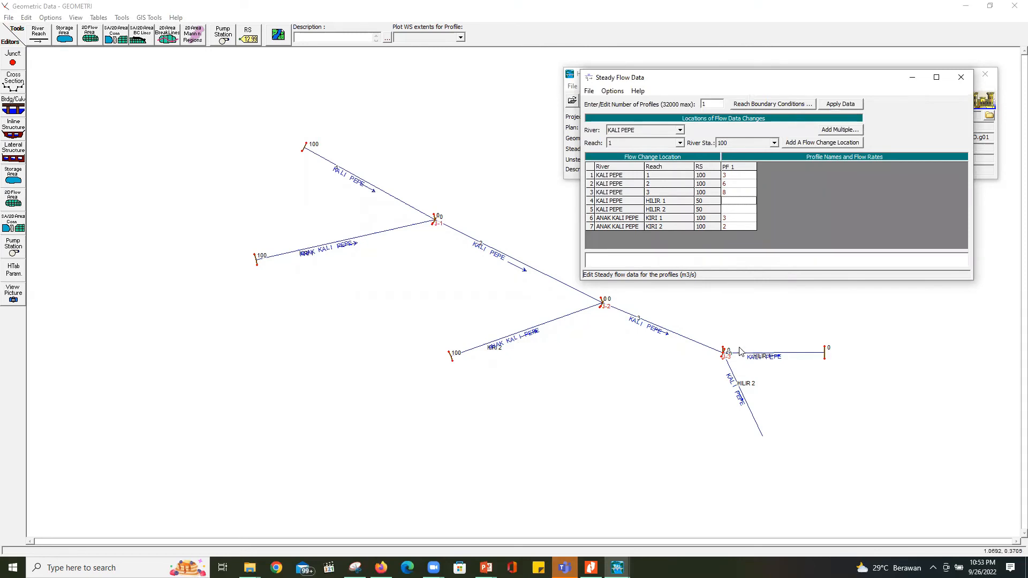
type("4")
left_click(730, 210)
type("4")
Step: Open the reach boundary conditions and set KALI PEPE reach 1's upstream boundary to a known water surface of 1 m
left_click(760, 105)
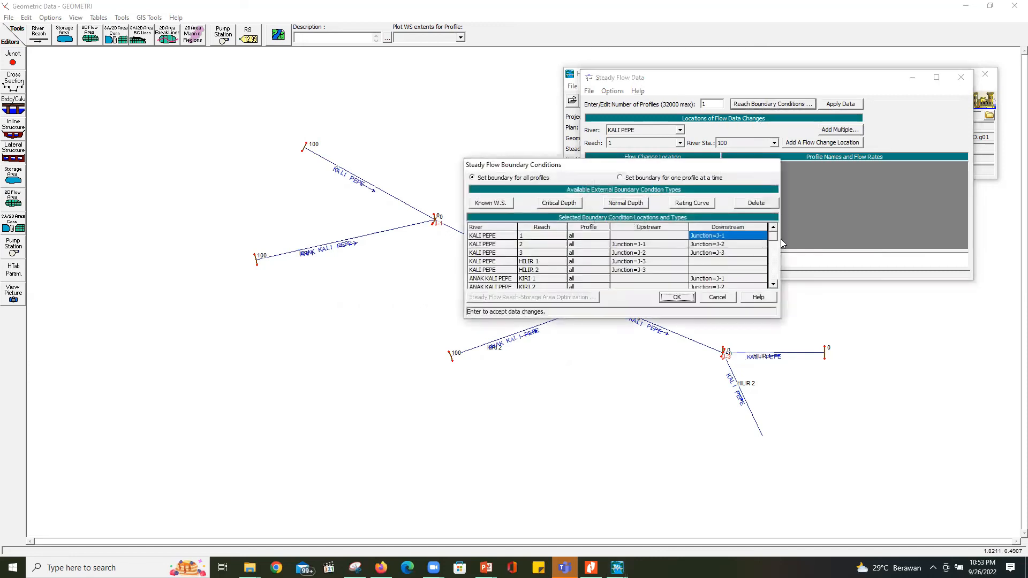
mouse_move(773, 239)
left_mouse_down()
mouse_move(773, 278)
mouse_move(776, 240)
left_mouse_up()
left_click(627, 236)
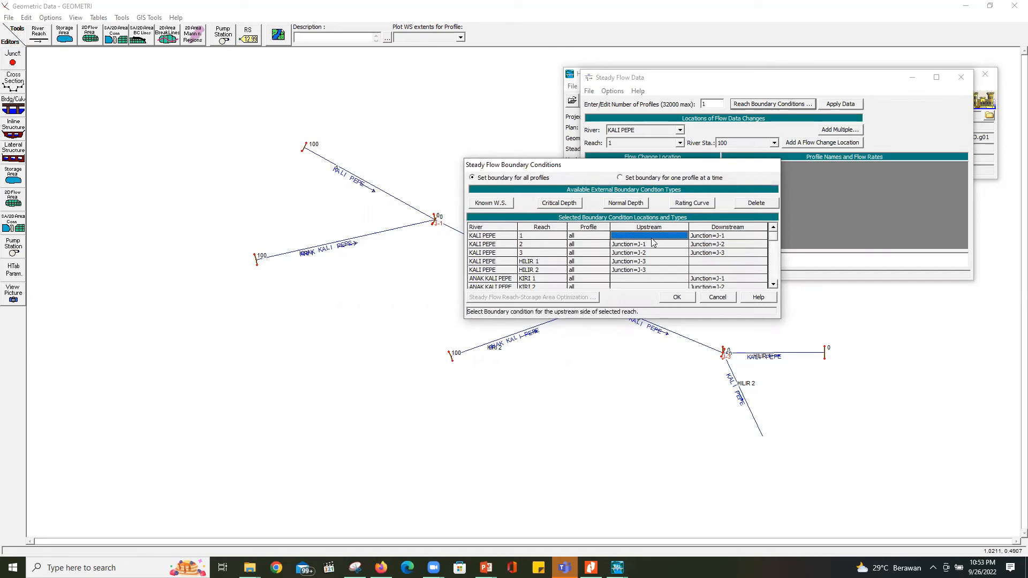
left_click(491, 203)
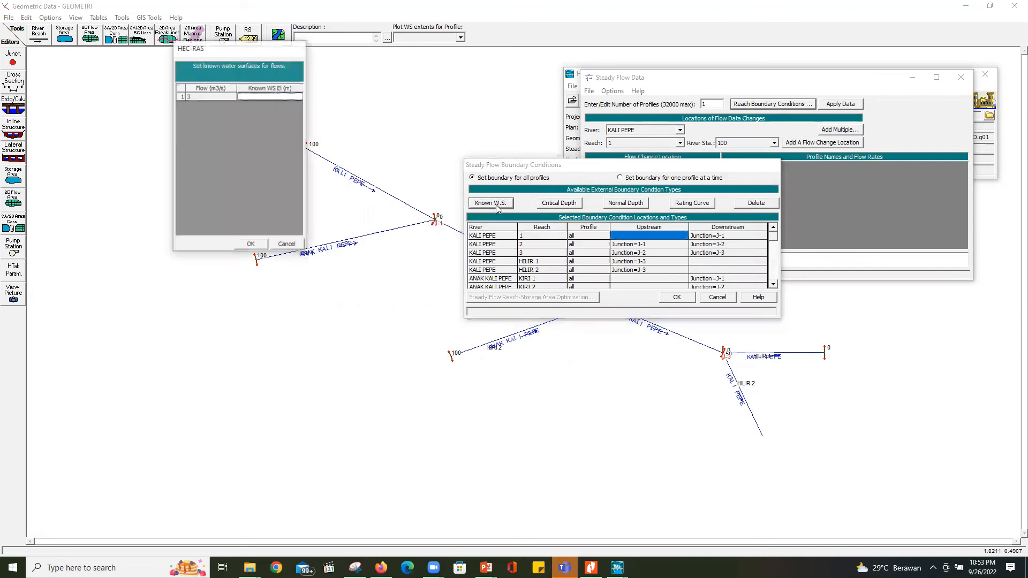
left_click(257, 97)
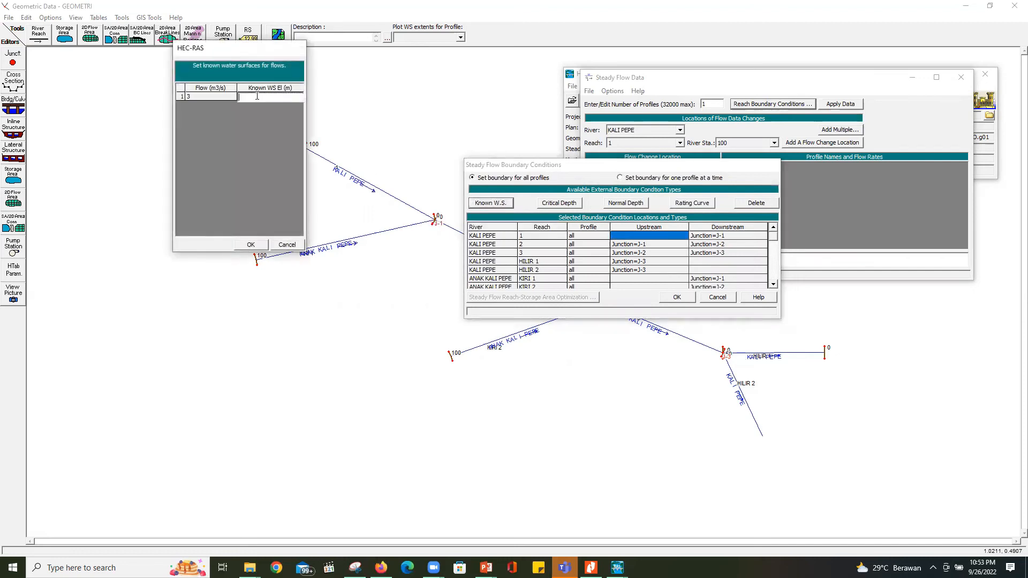
type("1")
key("Return")
left_click(251, 245)
Step: Set the downstream boundaries of HILIR 1 and HILIR 2 to a known water surface of 1 m
left_click(711, 265)
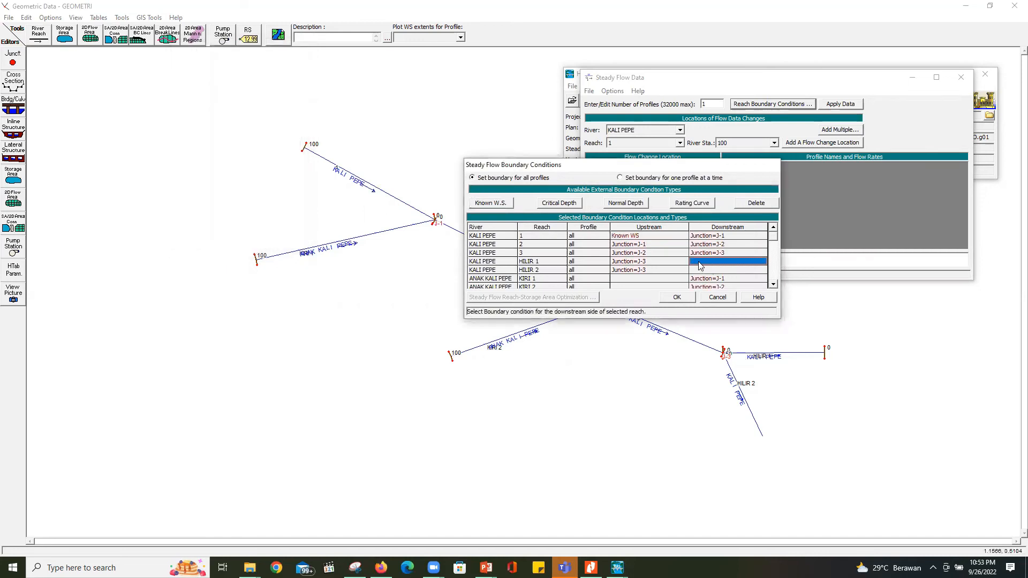
left_click(505, 205)
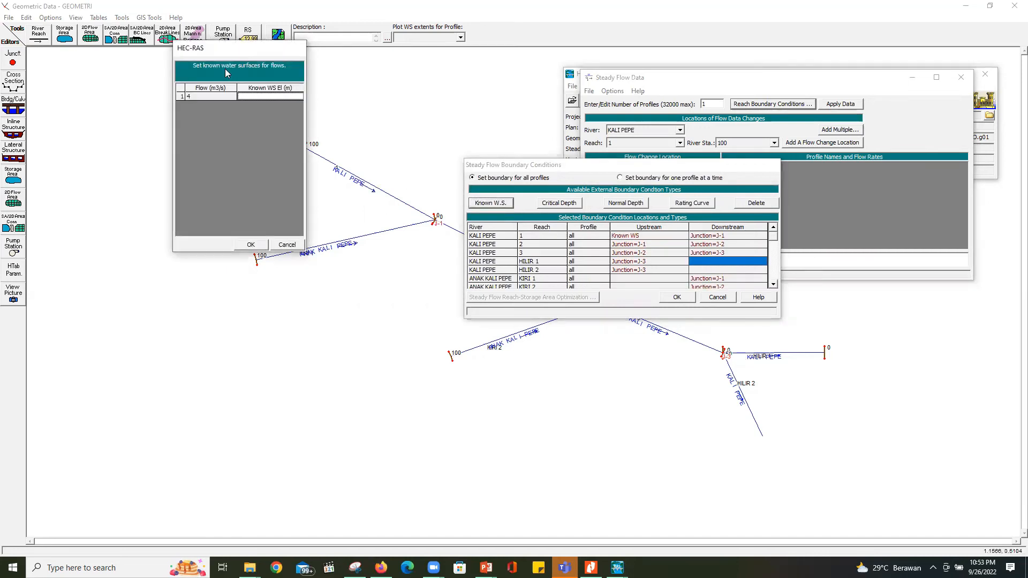
left_click(264, 243)
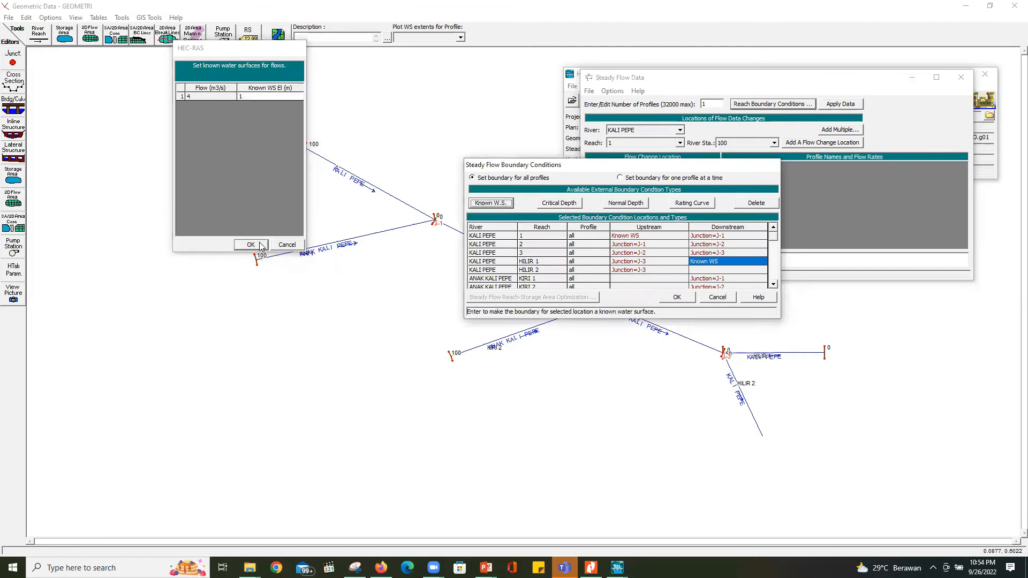
left_click(710, 270)
left_click(483, 204)
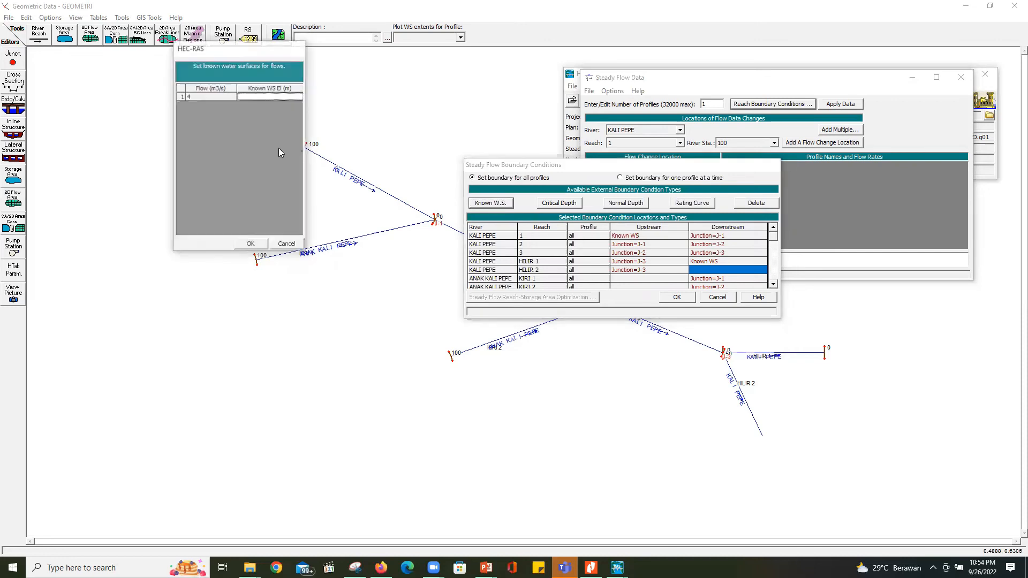
left_click(246, 97)
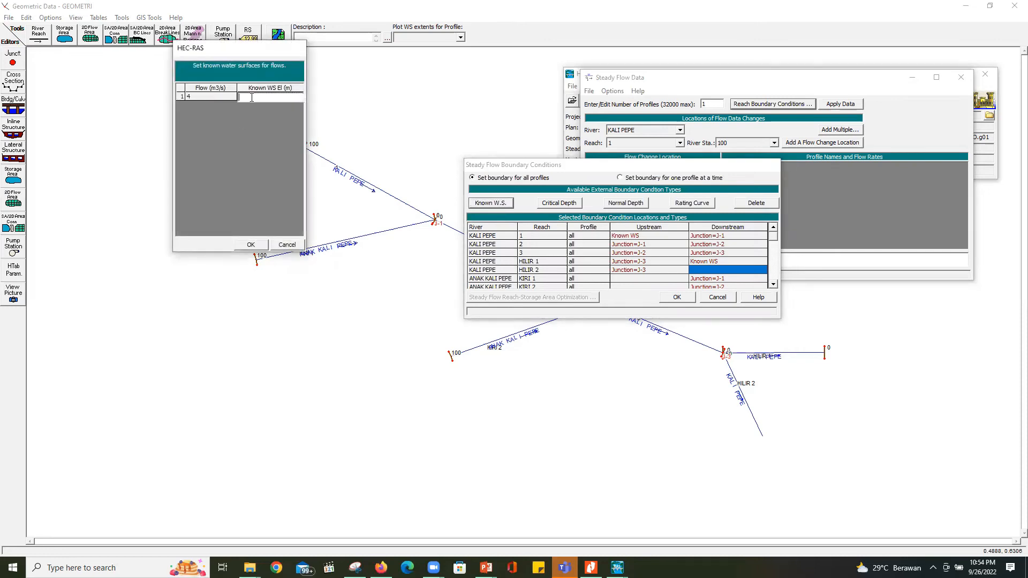
type("1")
left_click(257, 245)
Step: Assign known water surface boundaries to the upstream ends of KIRI 1 and KIRI 2 and accept the boundary conditions
left_click(774, 285)
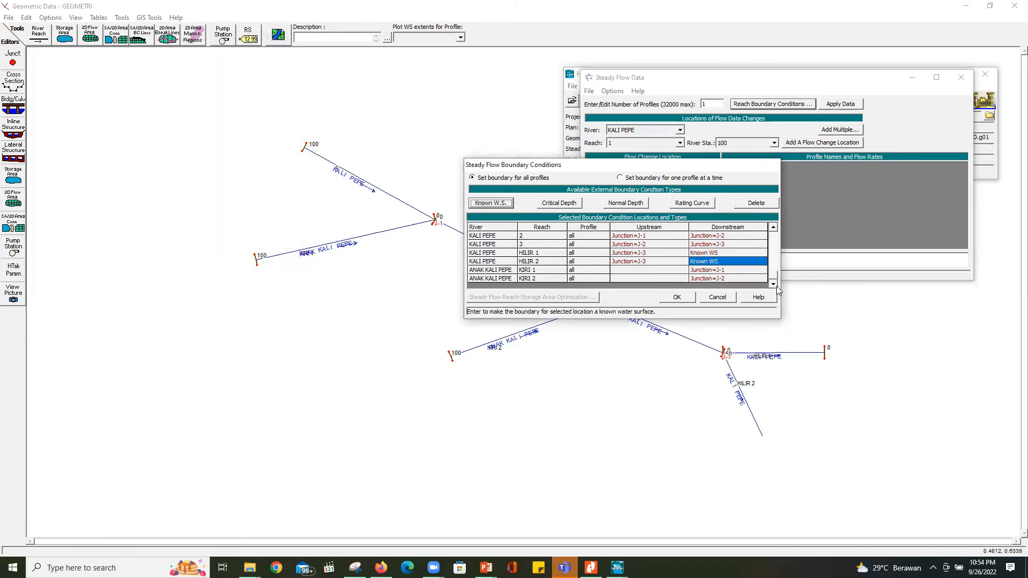
left_click(630, 269)
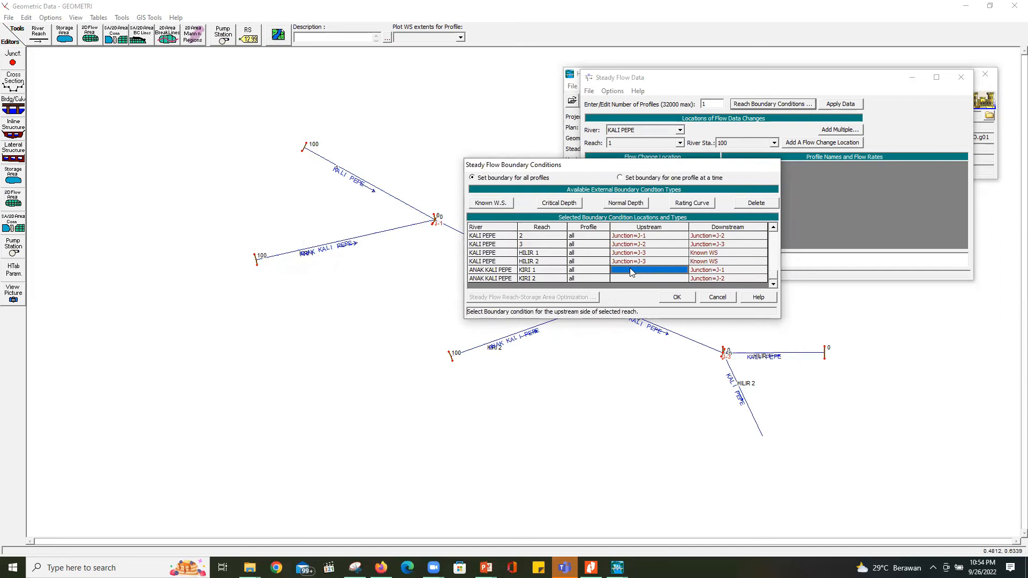
left_click(500, 203)
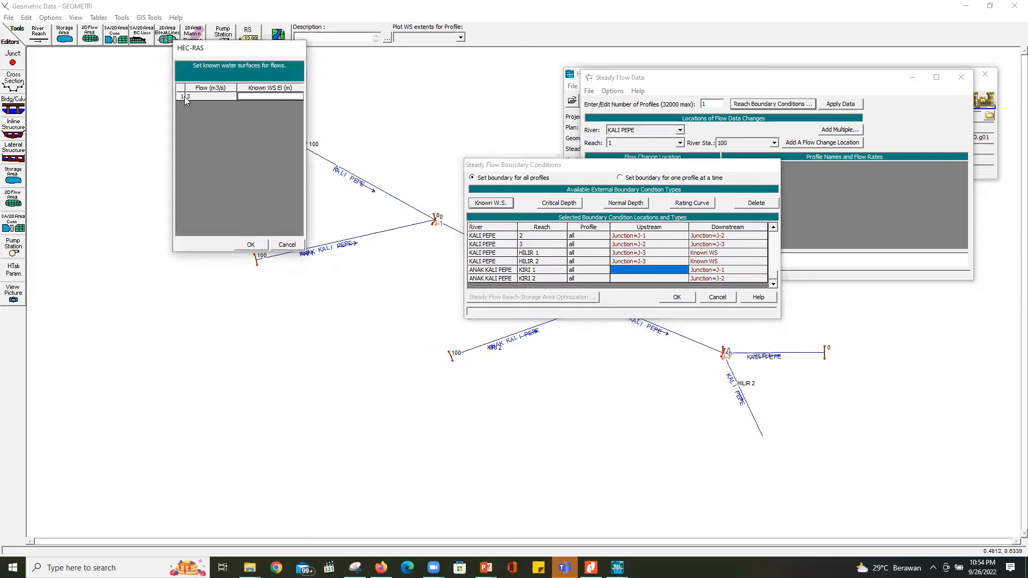
left_click(256, 245)
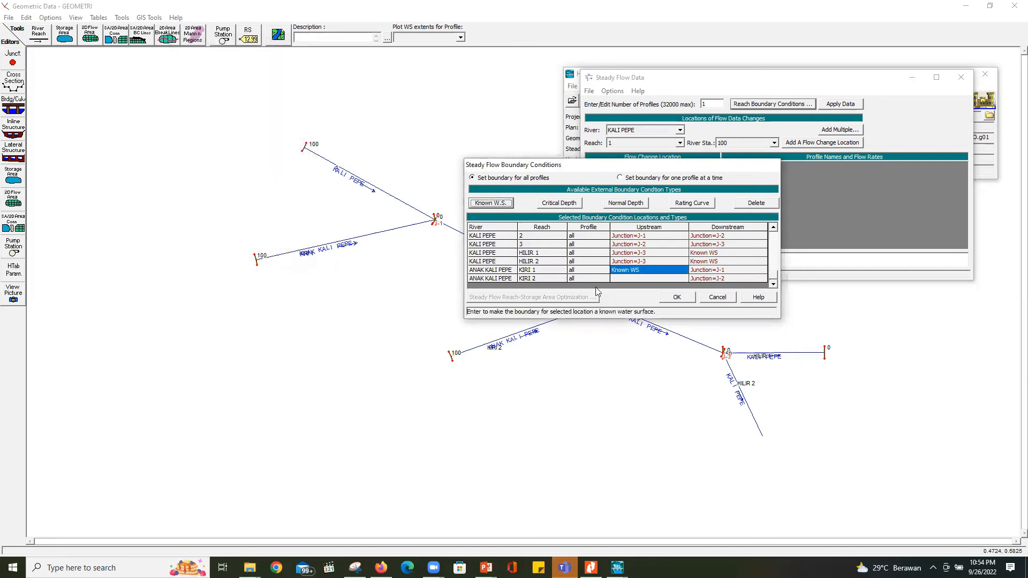
left_click(621, 278)
left_click(490, 203)
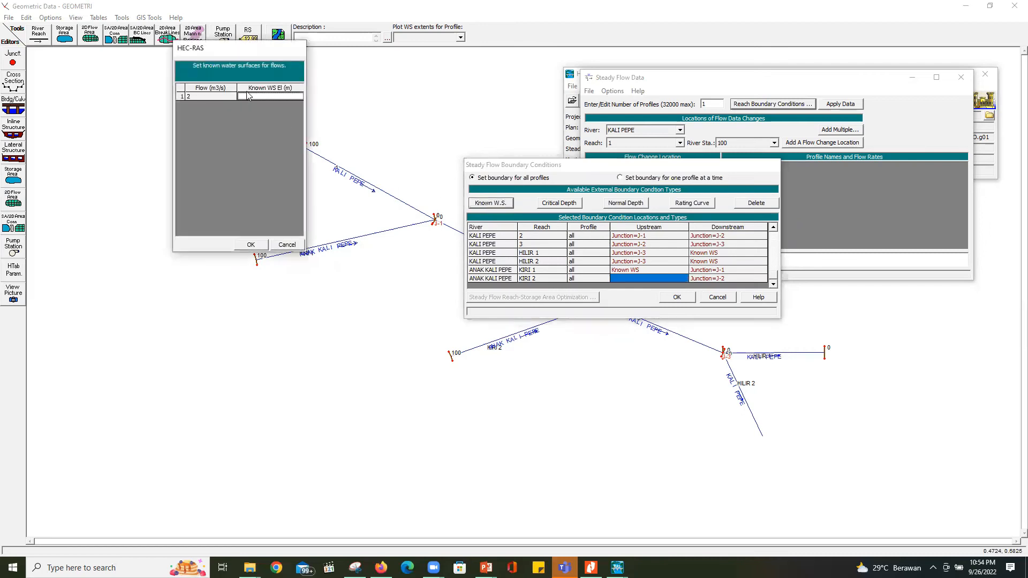
left_click(259, 245)
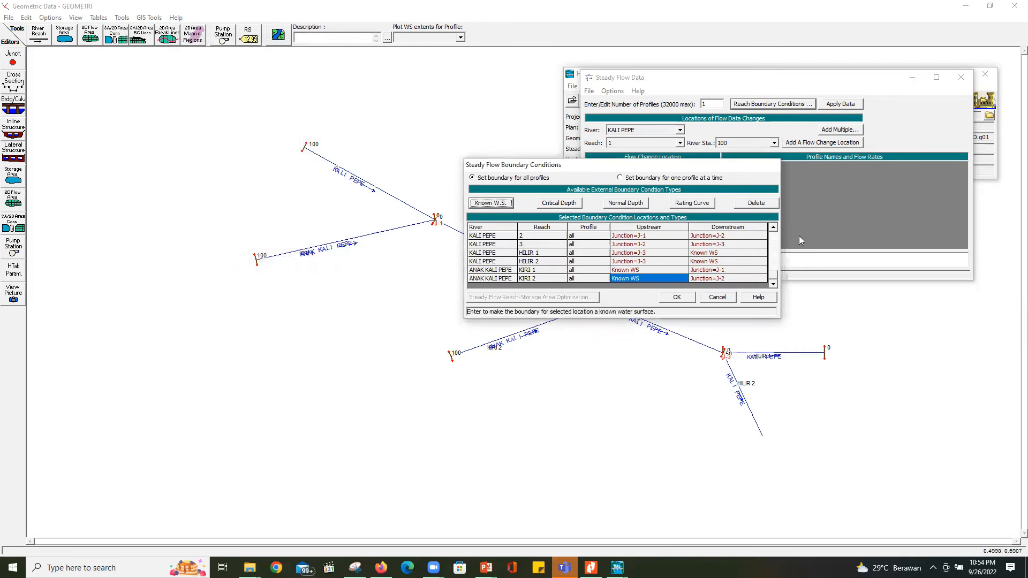
left_click(688, 299)
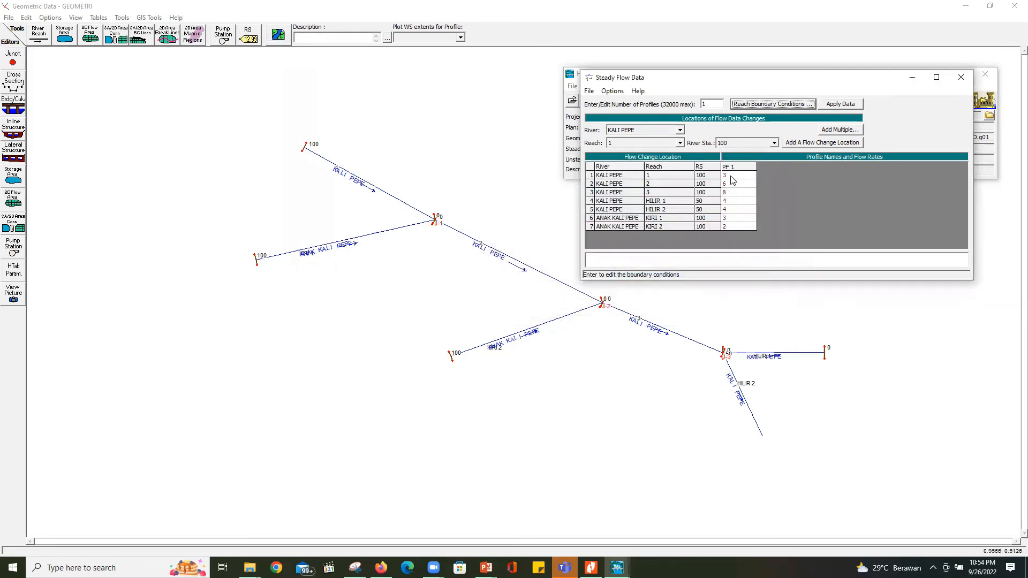
Step: Apply the steady flow data, save it with the title DEBIT in the trial week 5 folder, and close the editor
left_click(842, 105)
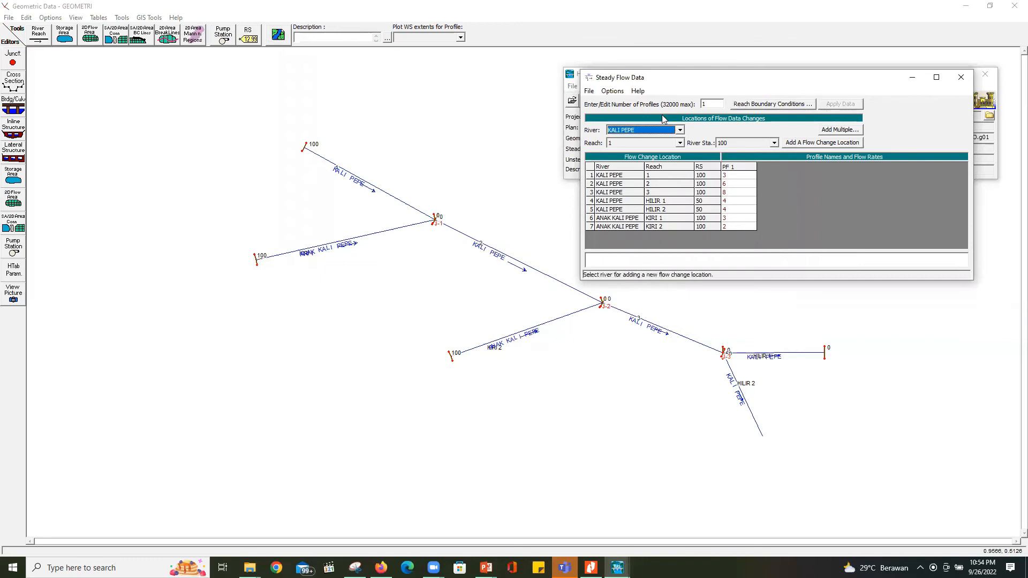
left_click(585, 92)
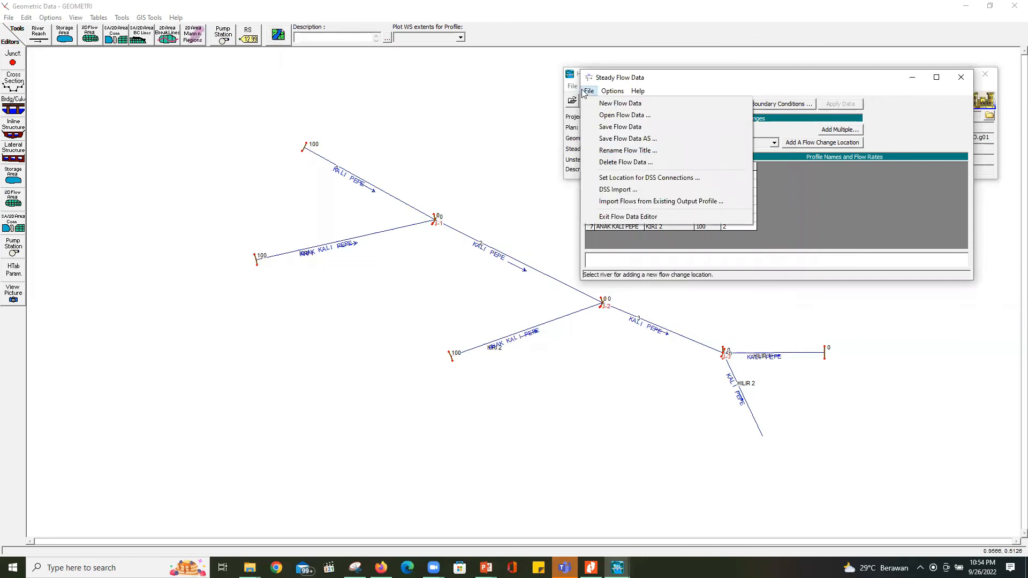
left_click(624, 138)
type("DEBIT")
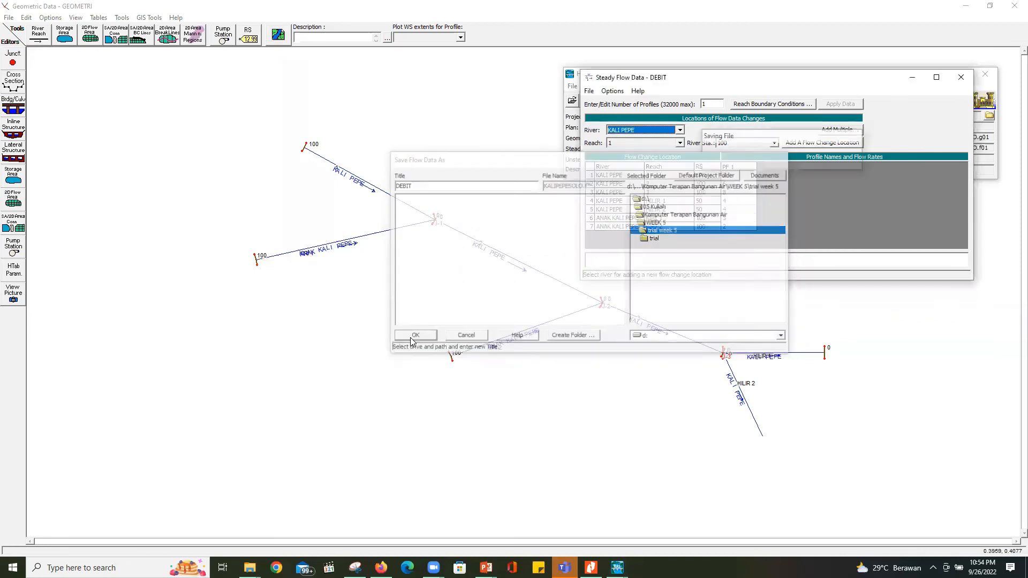
left_click(413, 336)
left_click(961, 77)
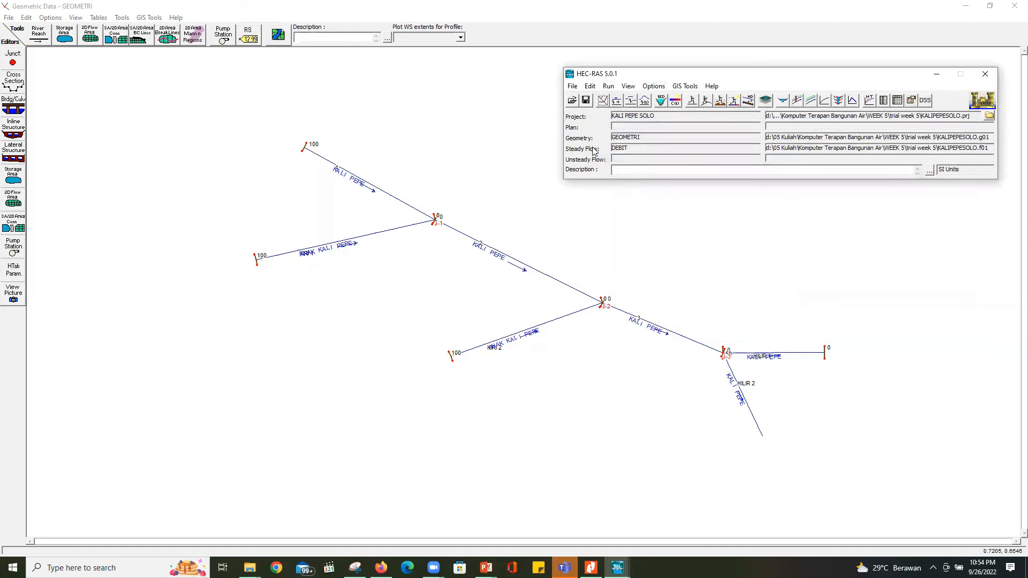
Step: Open the steady flow analysis window and place it clear of the project's plan and geometry entries
left_click(609, 88)
left_click(619, 98)
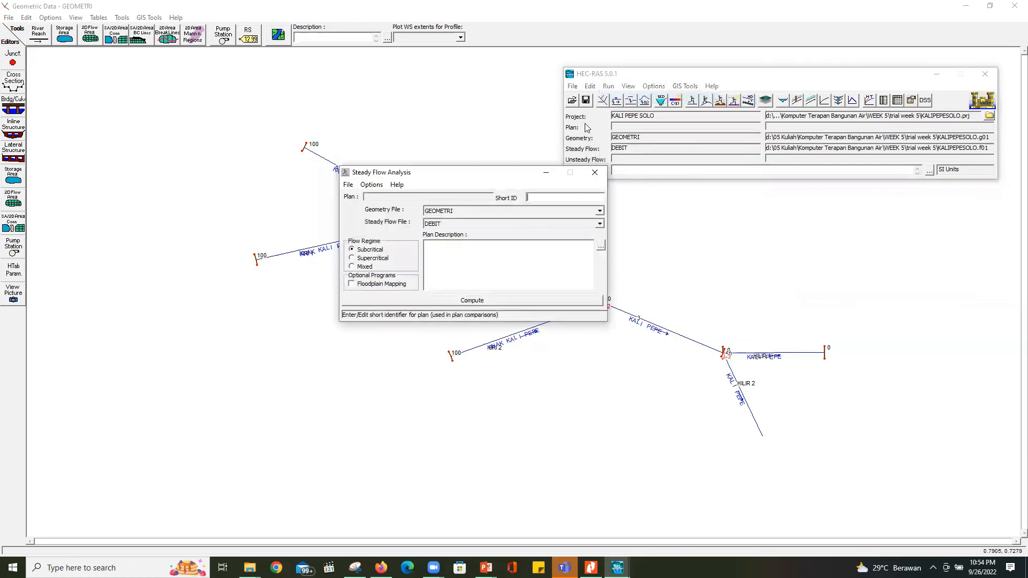
left_click_drag(434, 181, 749, 184)
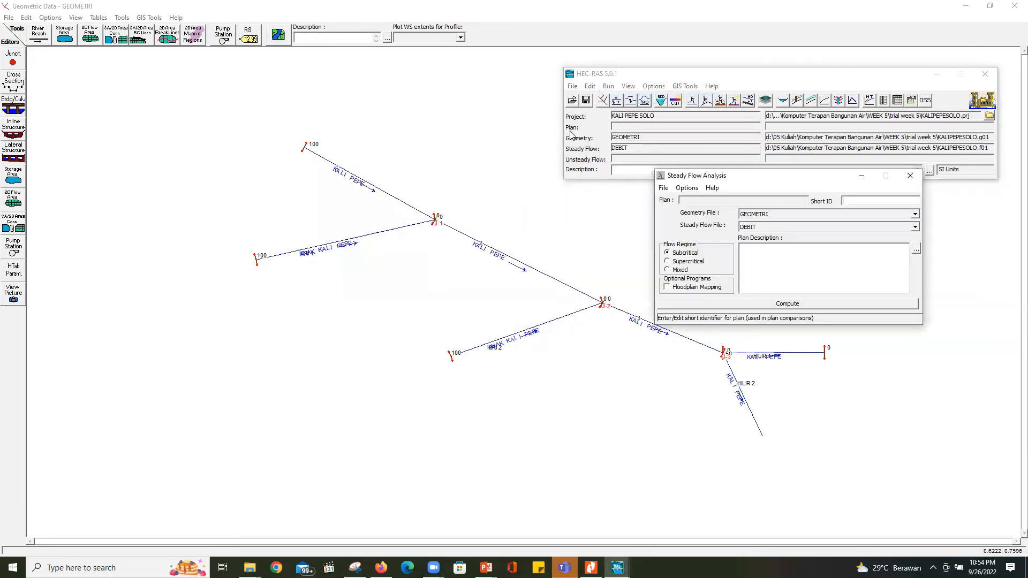
left_click(664, 187)
left_click(676, 199)
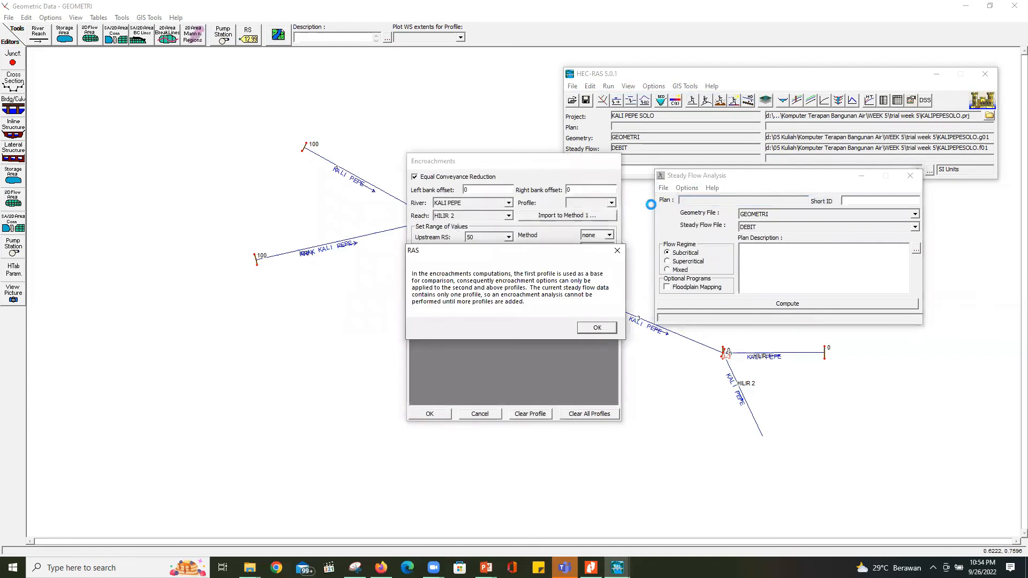
left_click(601, 327)
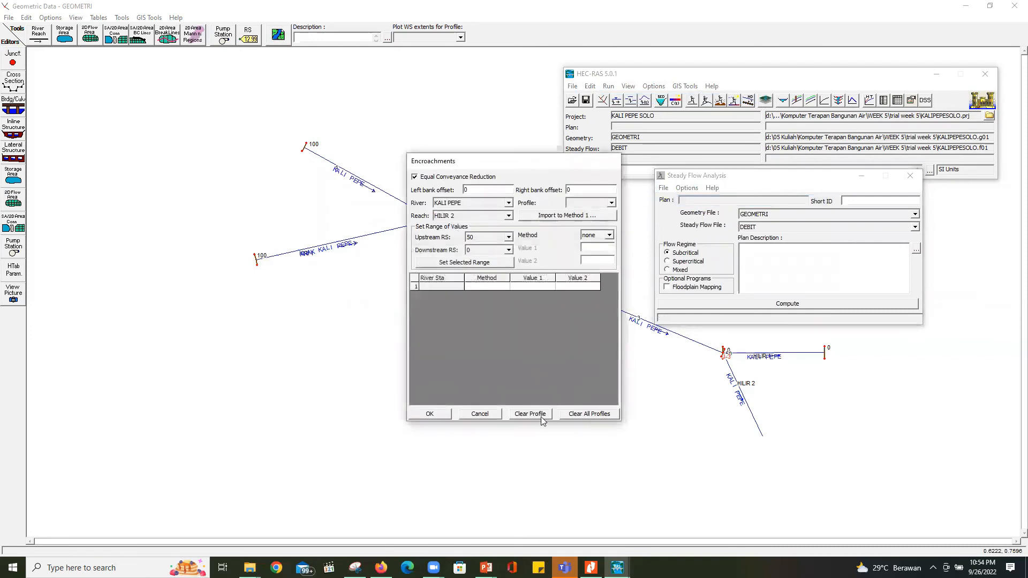
left_click(480, 414)
Step: Create a new plan titled RUNNING1 in the trial week 5 folder with the short identifier S01
left_click(664, 189)
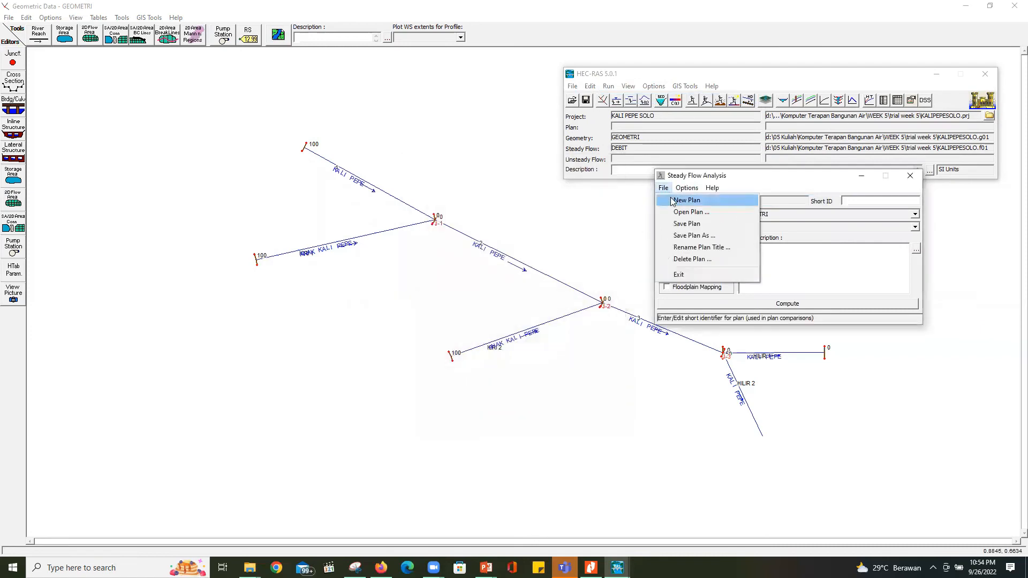
left_click(675, 200)
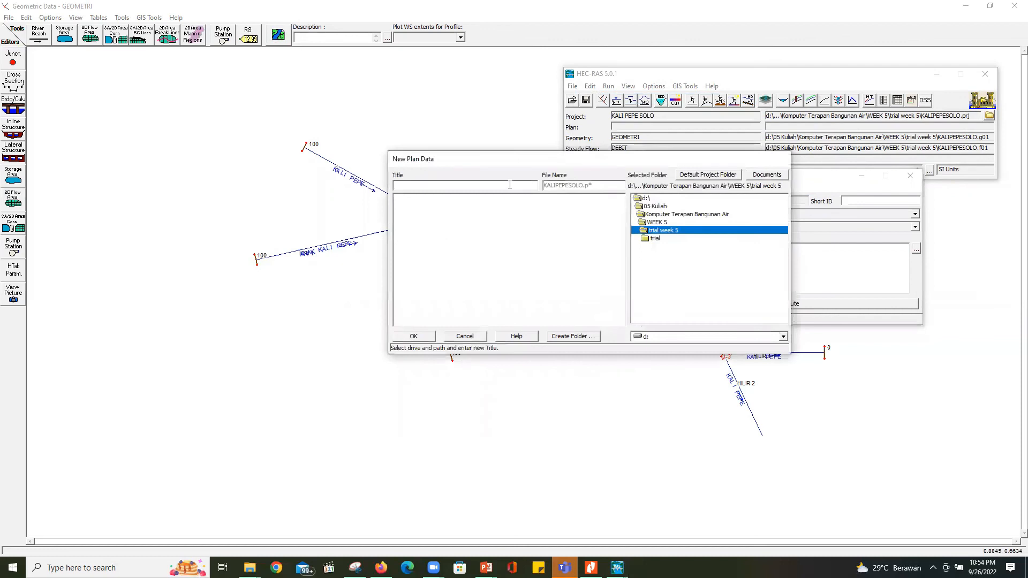
type("RUNNING1")
left_click(428, 339)
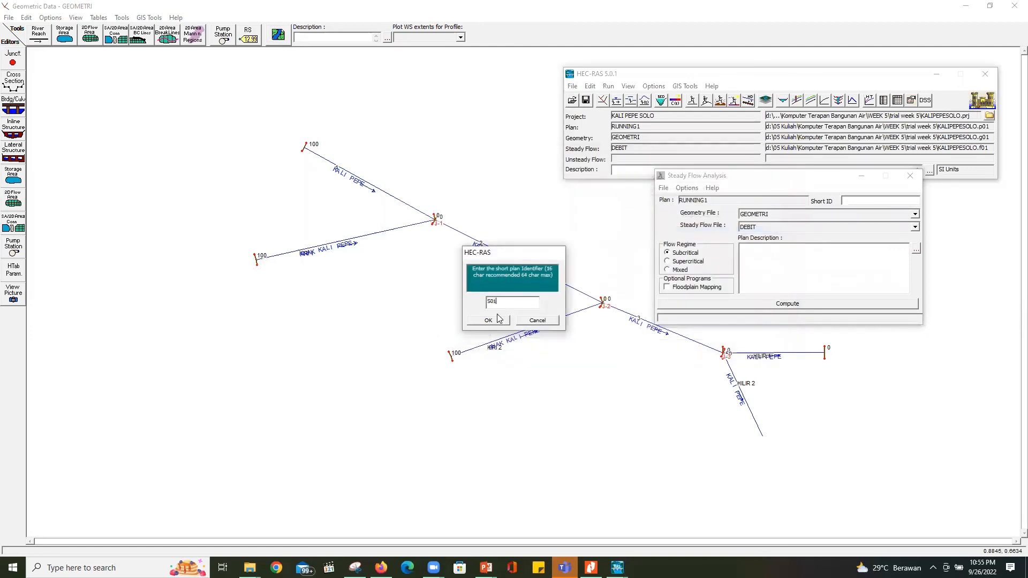
type("S01")
left_click(503, 322)
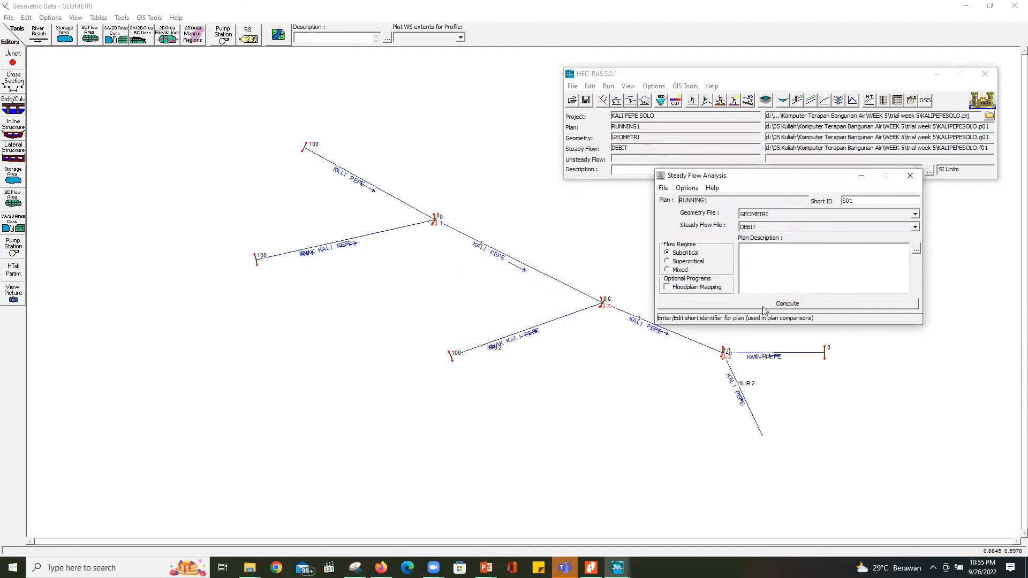
Step: Compute the RUNNING1 plan with the subcritical flow regime, and close the computation report and the analysis window
left_click(665, 188)
left_click(758, 177)
left_click(763, 305)
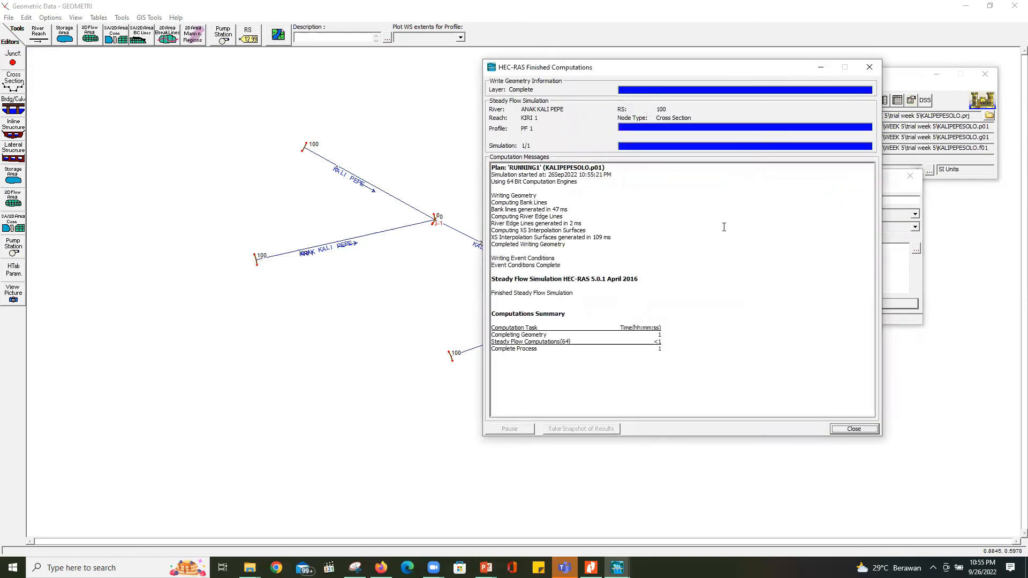
left_click(854, 429)
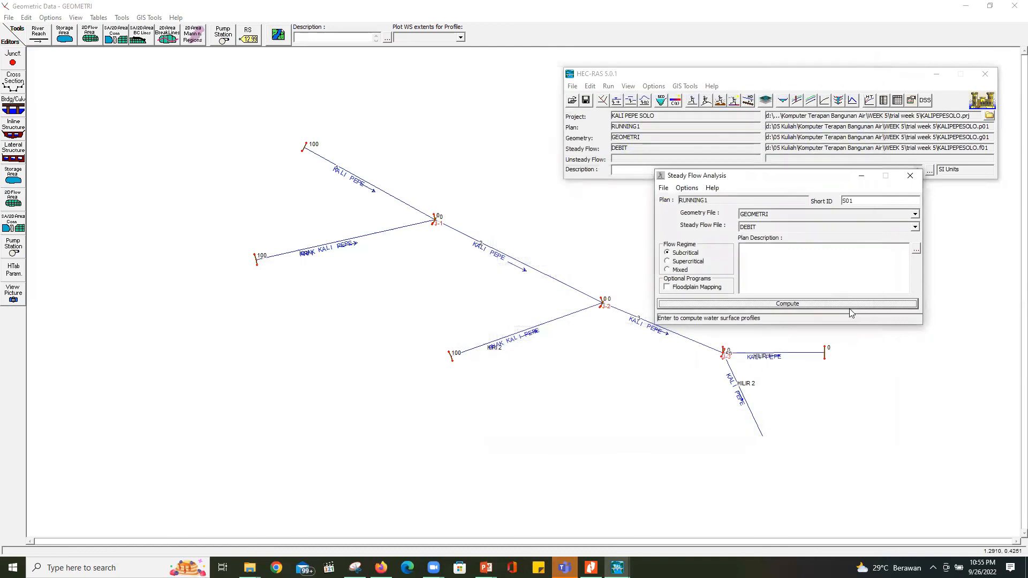
left_click(908, 176)
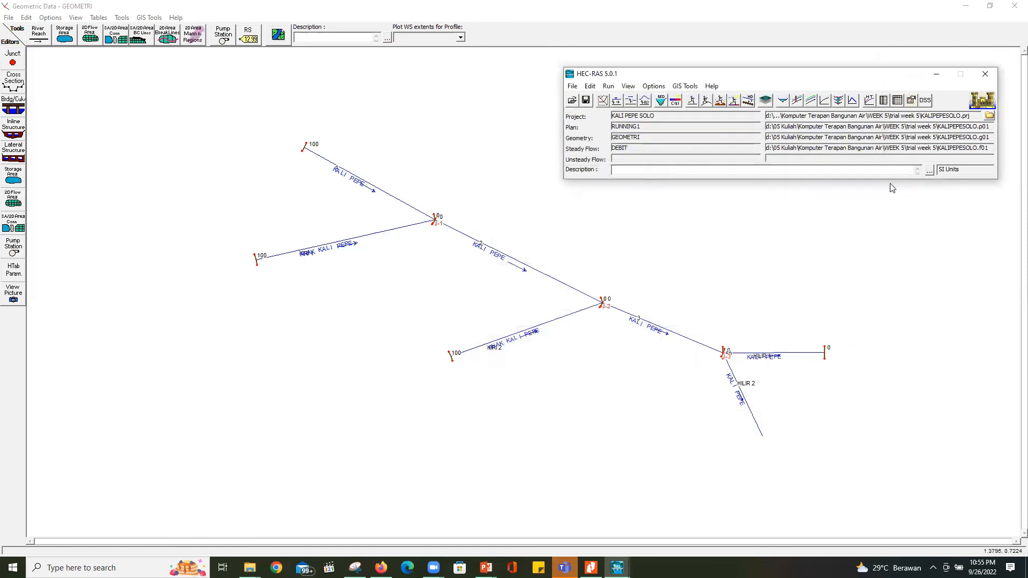
Step: Open the cross section results plot, place it below the main window, and restore the geometric data window to a smaller size
left_click(783, 105)
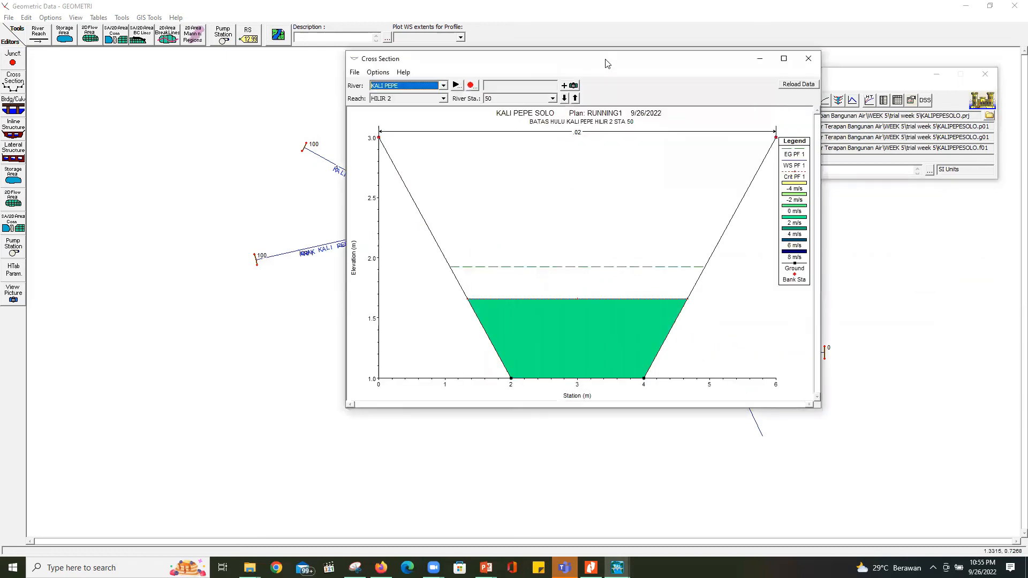
left_click_drag(605, 64, 800, 189)
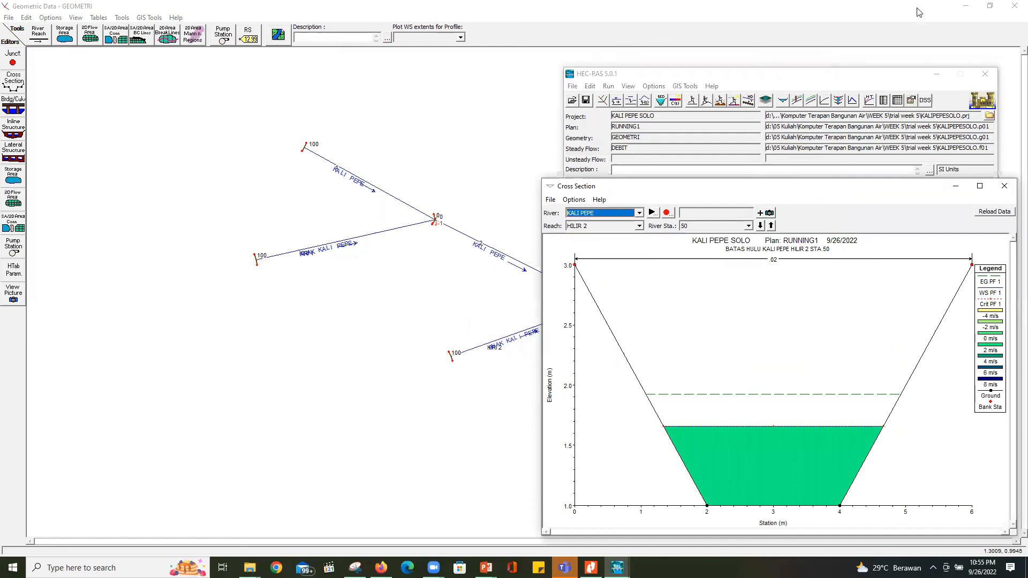
left_click(915, 8)
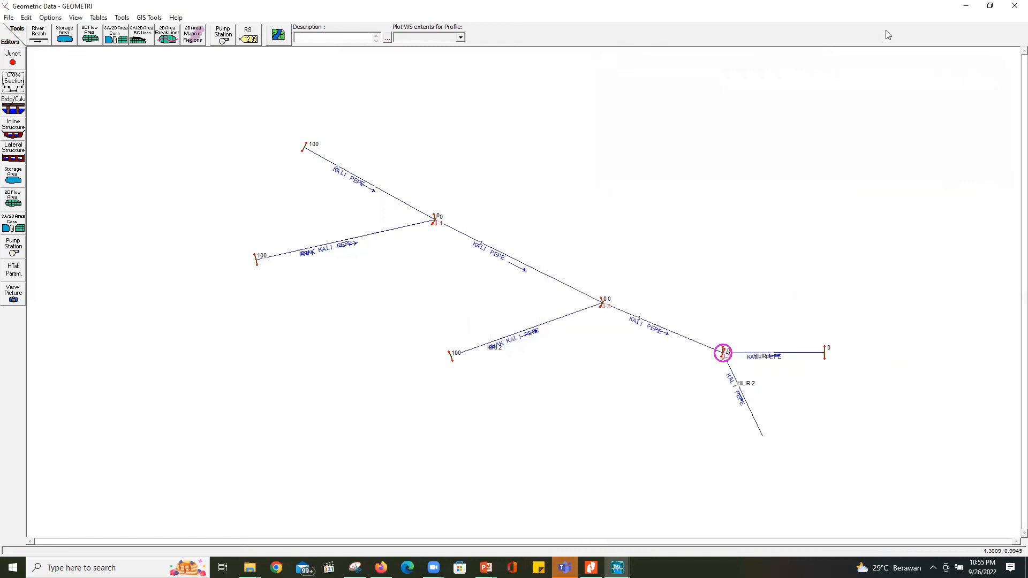
left_click(989, 6)
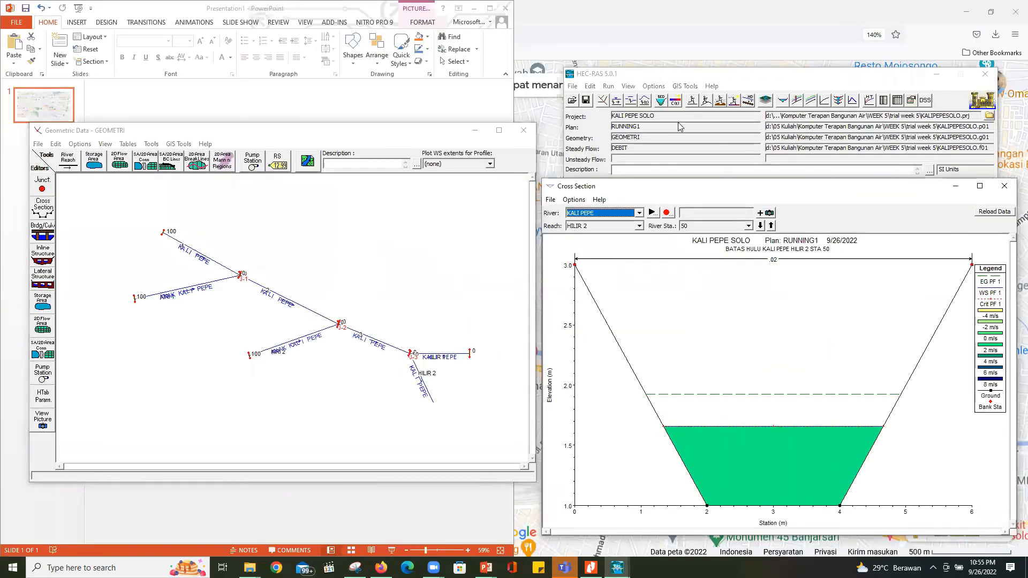
Step: Place the cross section plot beside the geometry schematic and display reach 1 of KALI PEPE
left_click_drag(661, 195, 677, 123)
left_click(643, 153)
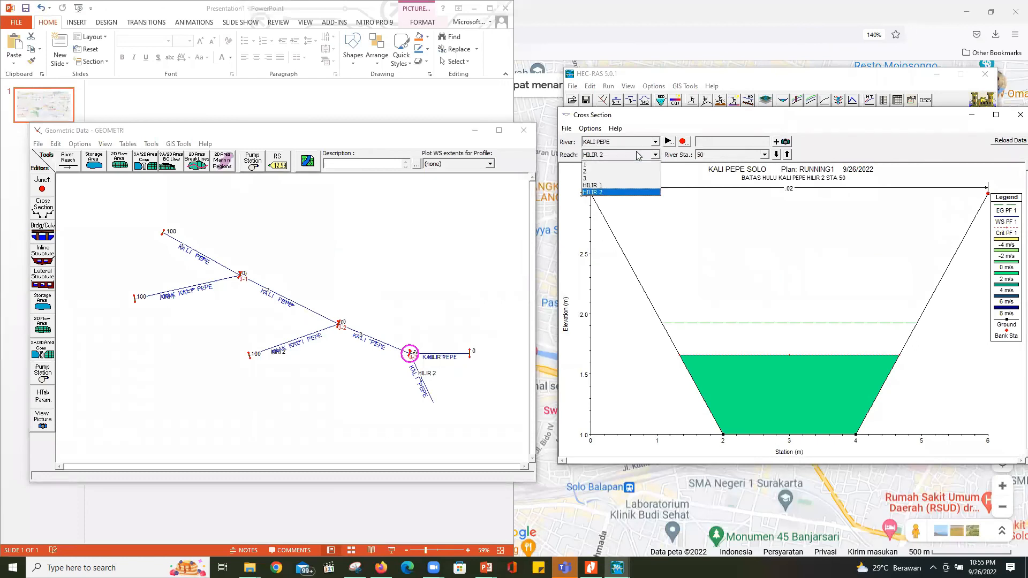
left_click(630, 167)
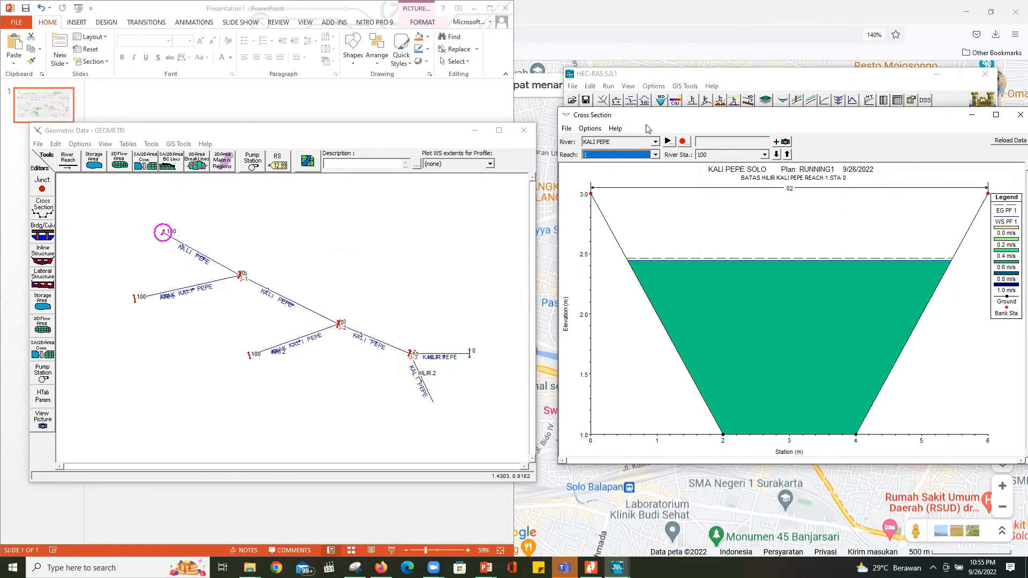
left_click_drag(647, 118, 641, 128)
left_click(625, 155)
left_click(624, 155)
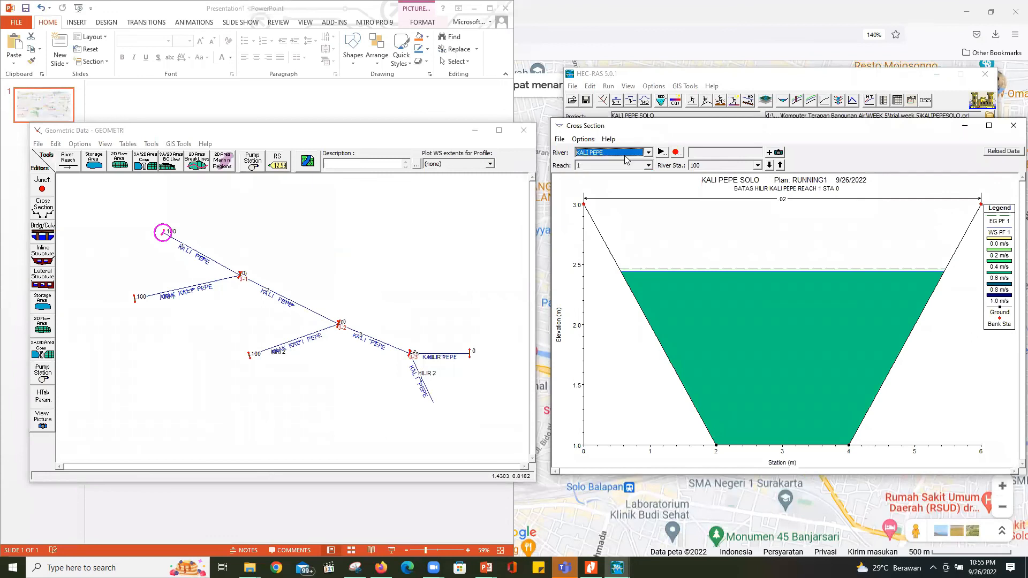
Step: Display the cross section results of KALI PEPE reach 2, followed by reach 3
left_click(596, 166)
left_click(593, 184)
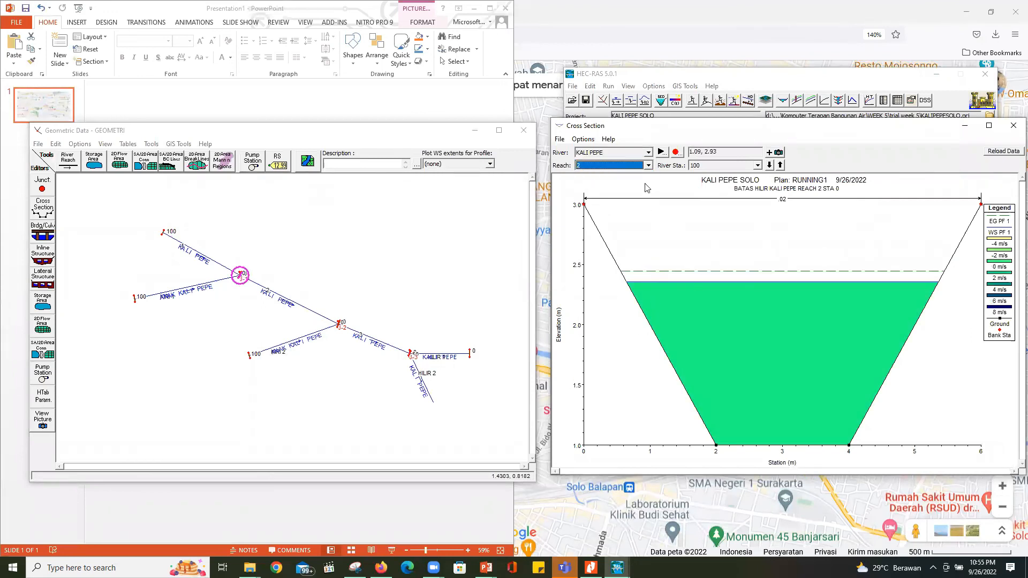
left_click(615, 167)
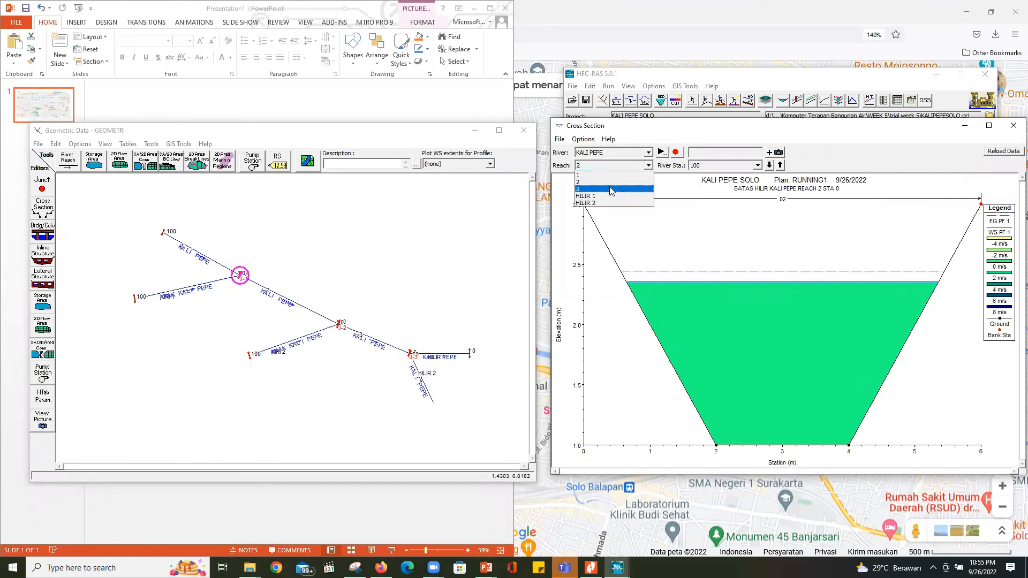
left_click(611, 190)
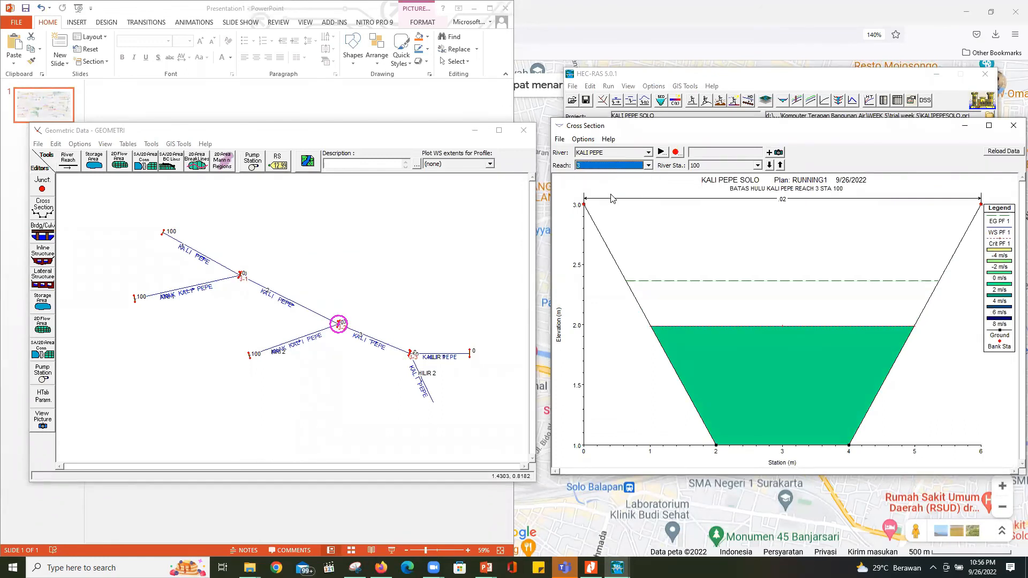
Step: Display the cross section results of ANAK KALI PEPE for reaches KIRI 1 and KIRI 2
left_click(605, 153)
left_click(604, 167)
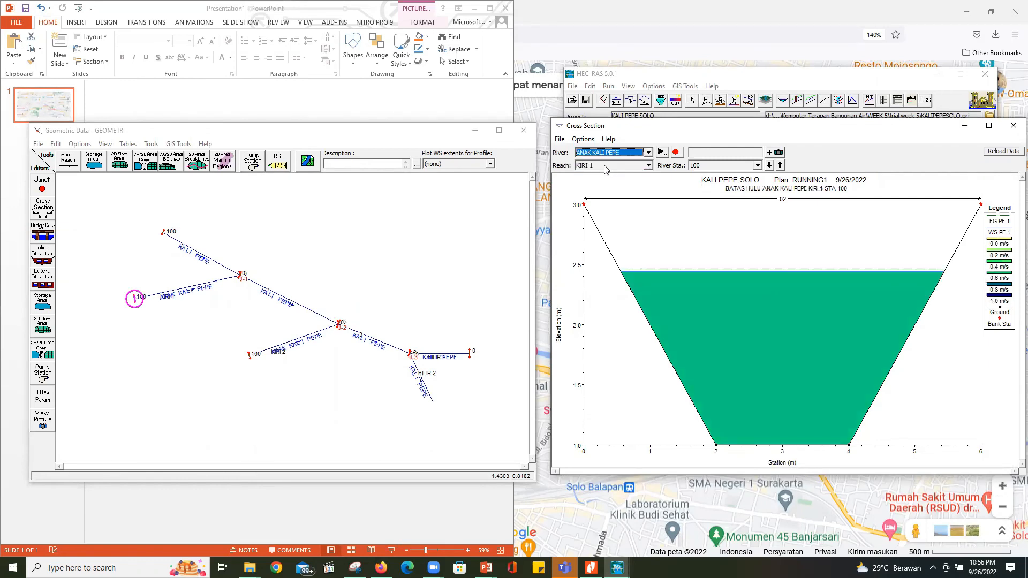
left_click(604, 166)
left_click(602, 183)
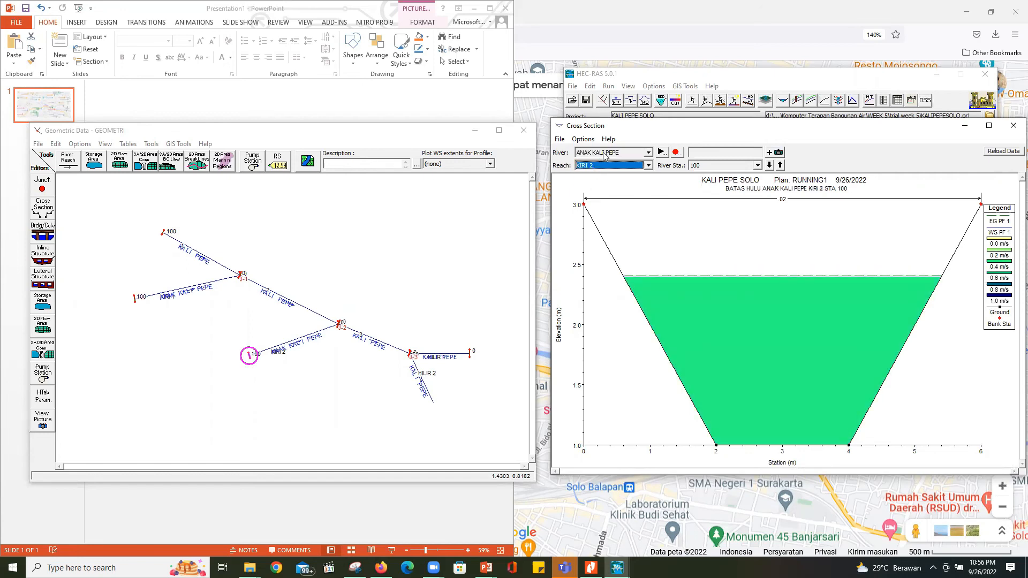
Step: Switch the cross section plot back to KALI PEPE and compare reaches HILIR 1 and HILIR 2
left_click(604, 154)
left_click(604, 162)
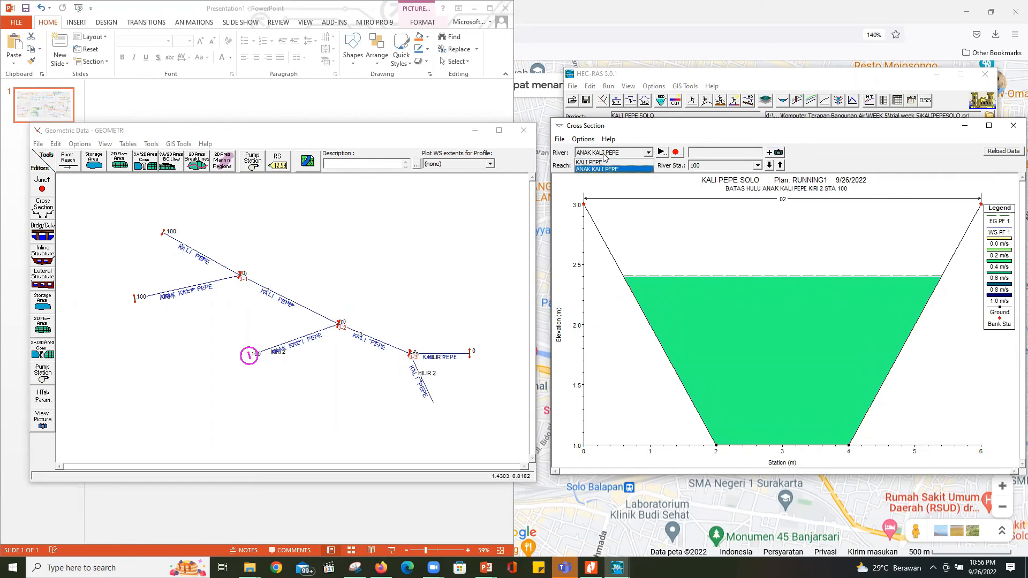
left_click(603, 166)
left_click(601, 196)
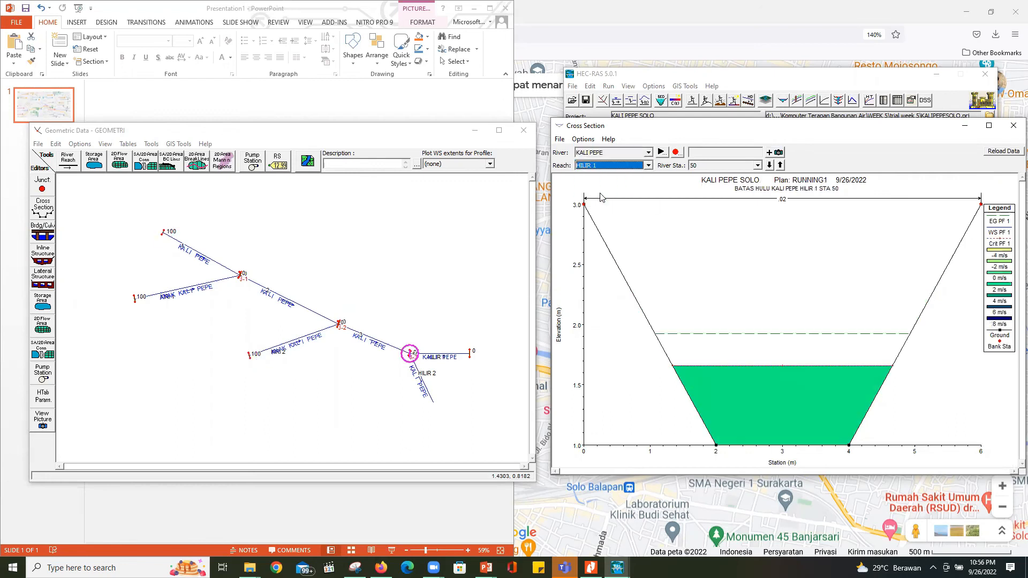
left_click(605, 165)
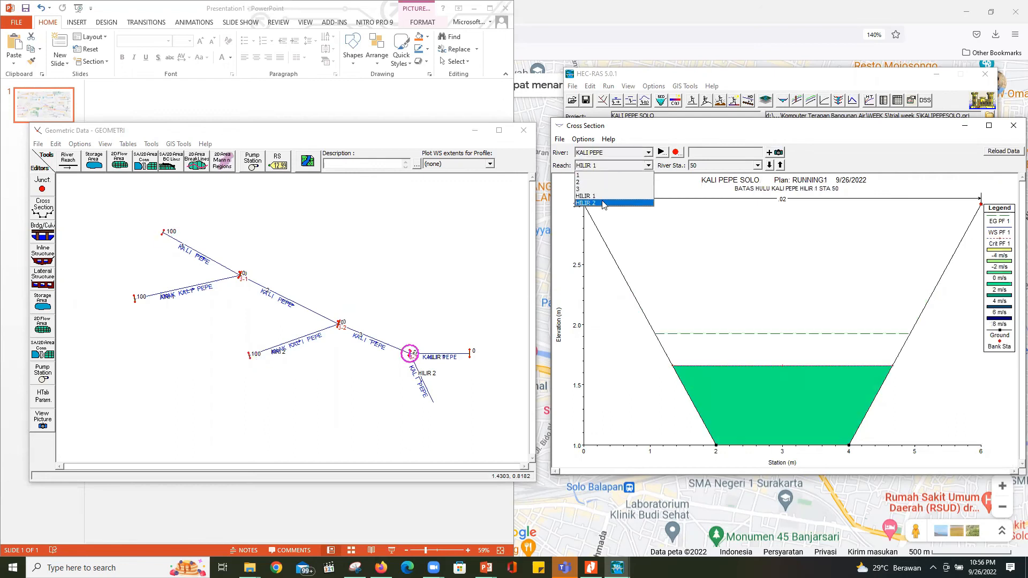
left_click(605, 204)
left_click(604, 166)
left_click(603, 197)
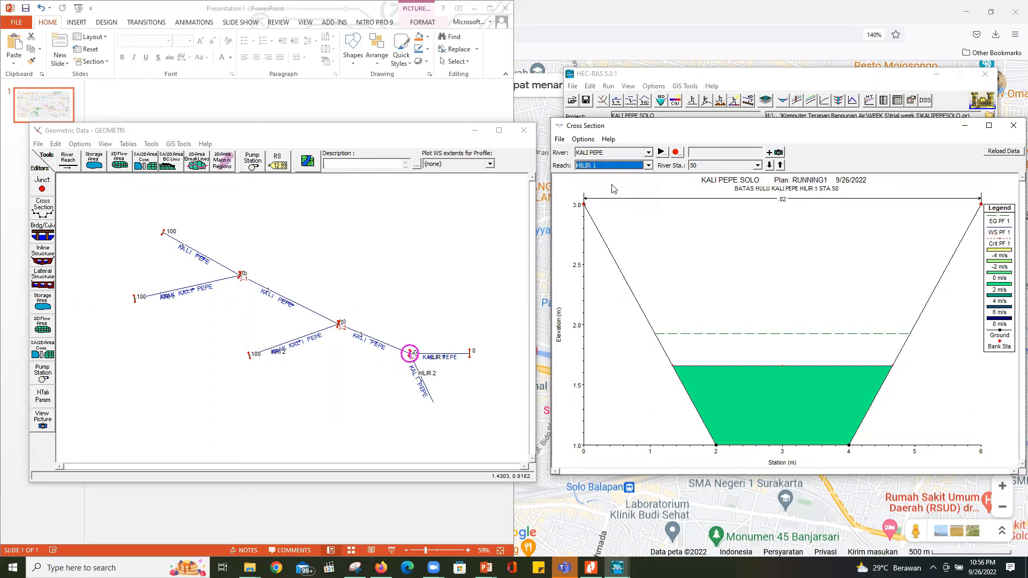
left_click(611, 168)
left_click(604, 205)
Step: Compare the KALI PEPE cross sections of reach 3, HILIR 1 and HILIR 2, and close the plot
left_click(604, 153)
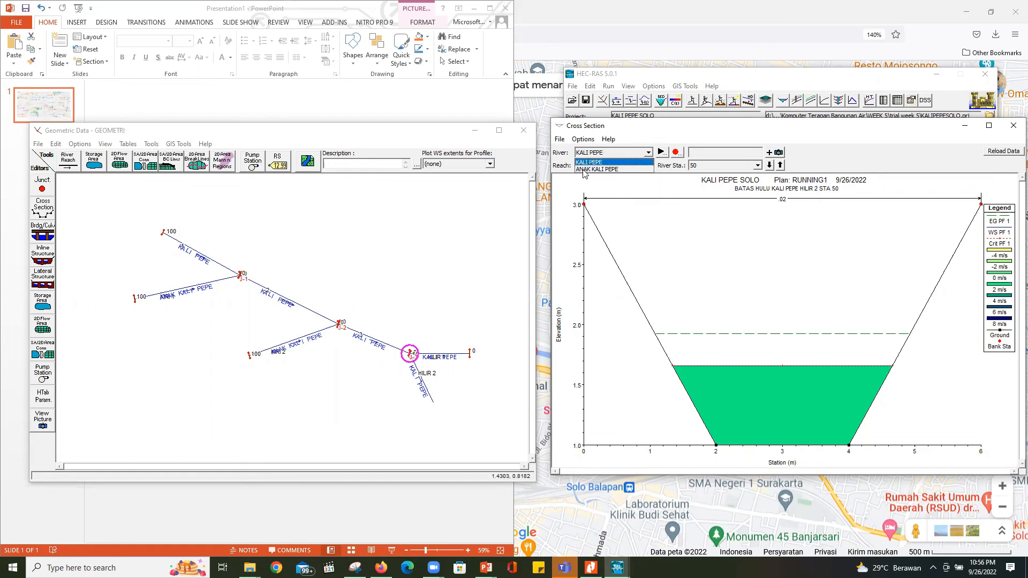
left_click(597, 163)
left_click(600, 166)
left_click(594, 189)
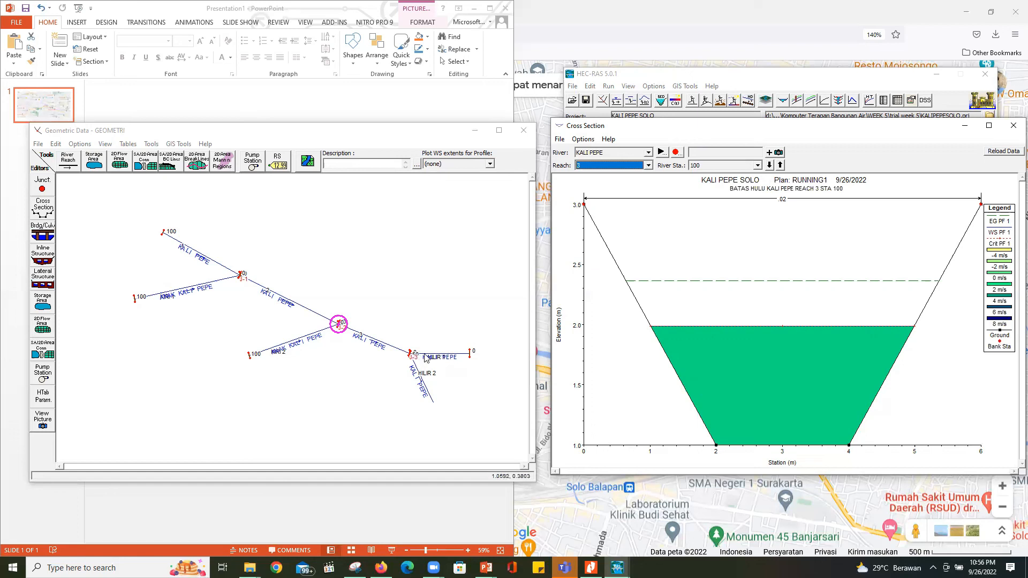
left_click(595, 165)
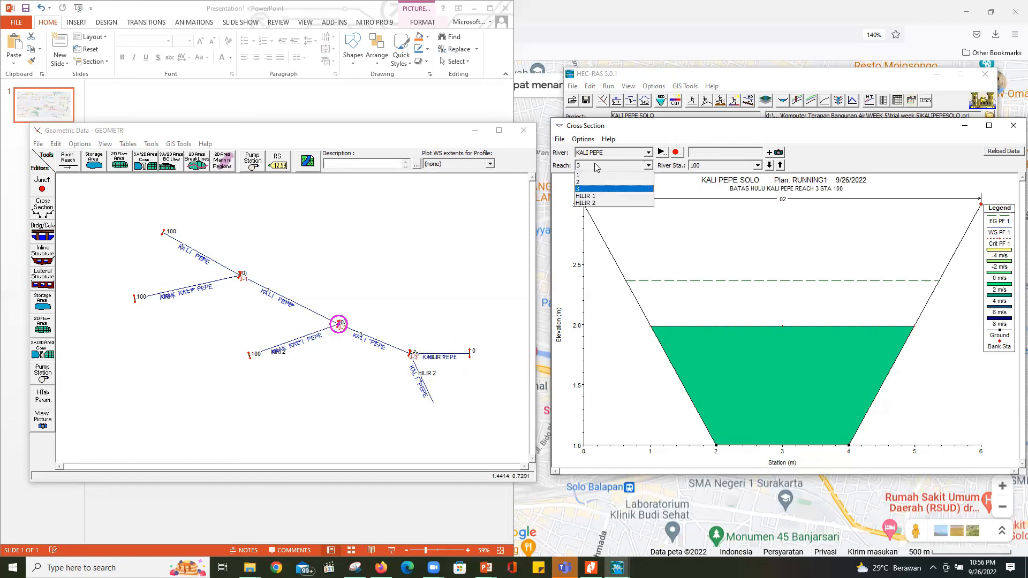
left_click(592, 197)
left_click(599, 170)
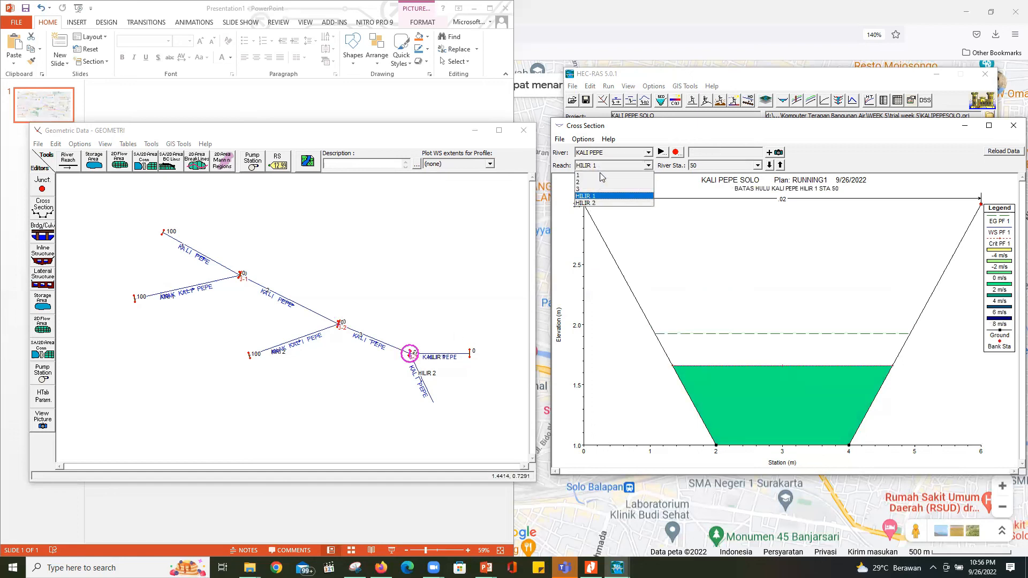
left_click(601, 204)
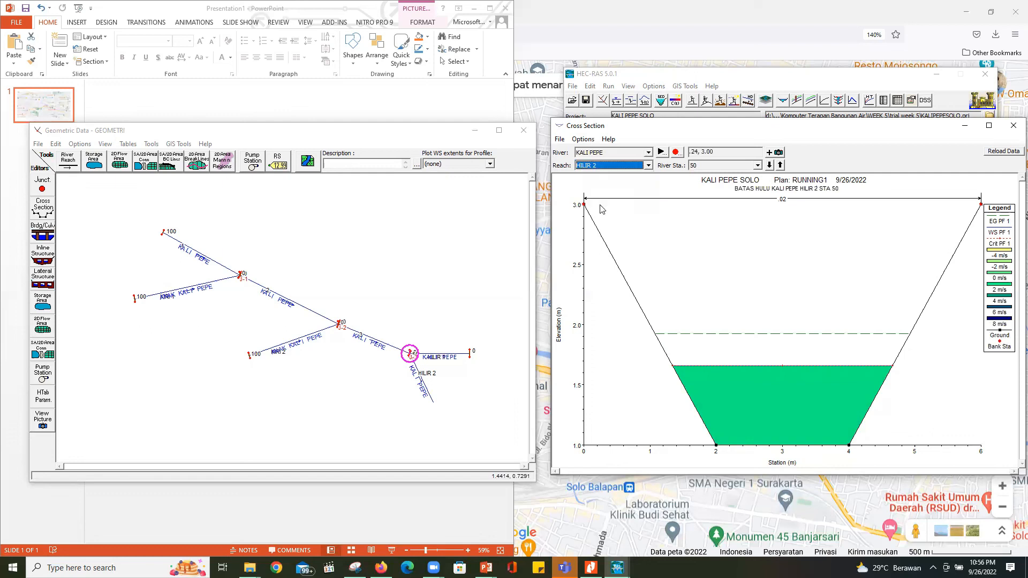
left_click_drag(838, 132, 688, 102)
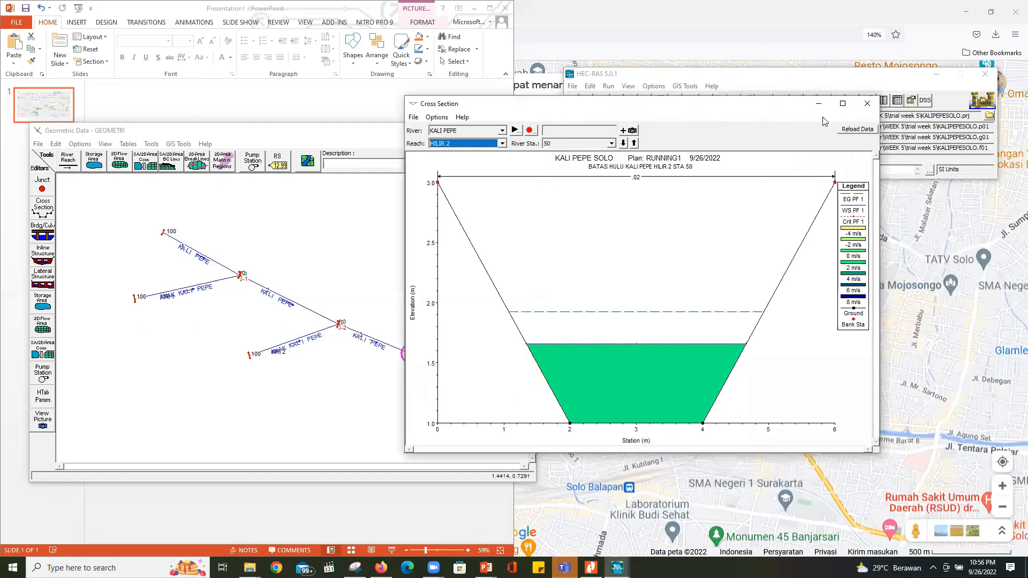
left_click(864, 96)
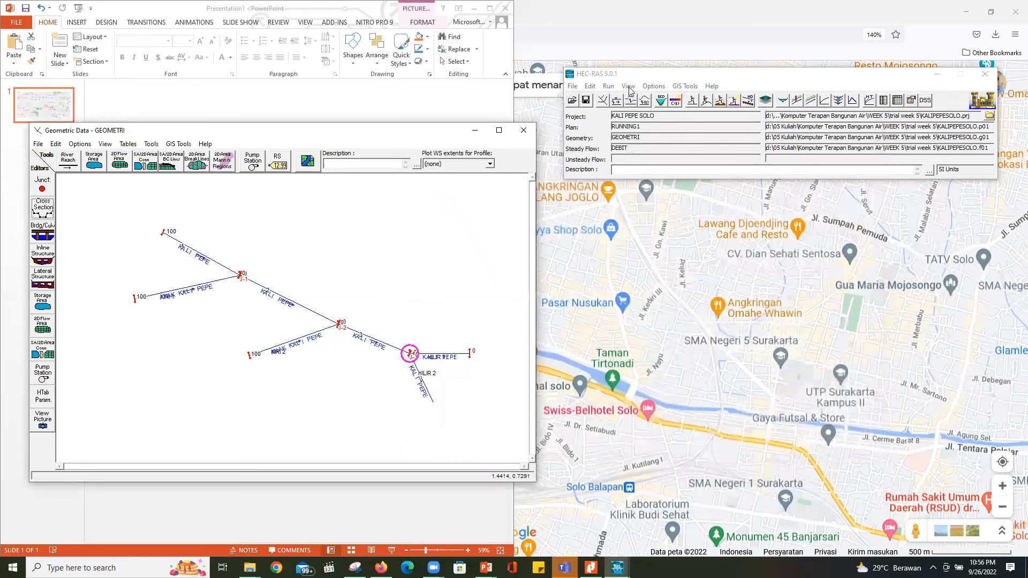
Step: View the rating curve of KALI PEPE reach HILIR 2 at station 50 and close it
left_click(628, 86)
left_click(643, 133)
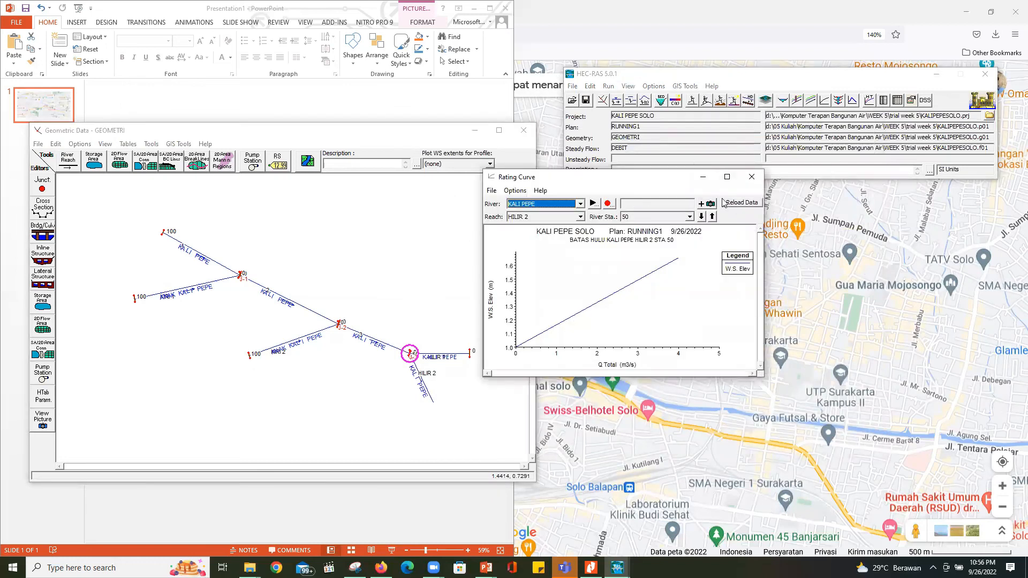
left_click(751, 177)
Step: Examine the X-Y-Z perspective plot of KALI PEPE reach HILIR 2 and its display options, and close it
left_click(627, 87)
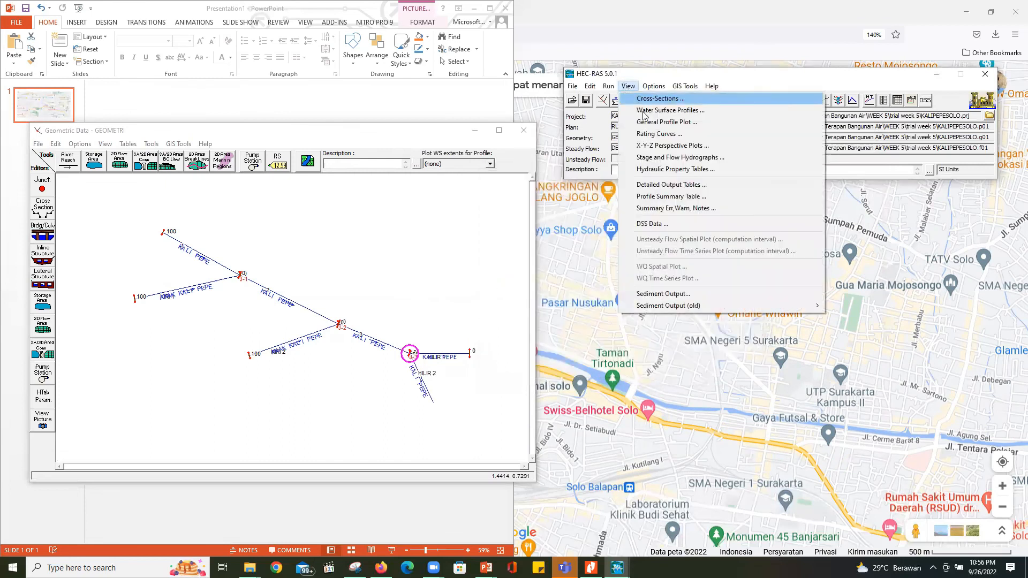
left_click(658, 150)
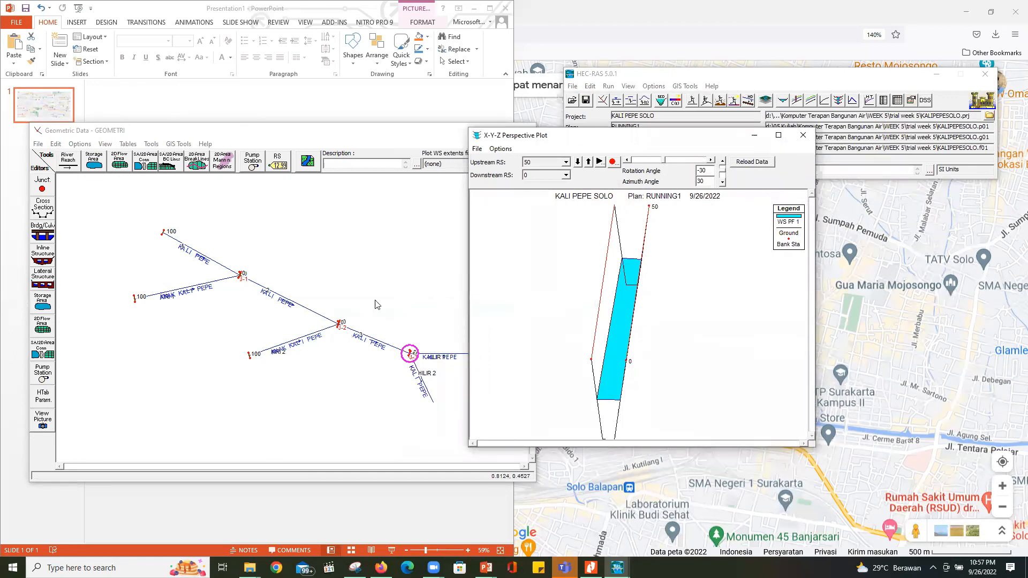
left_click(493, 152)
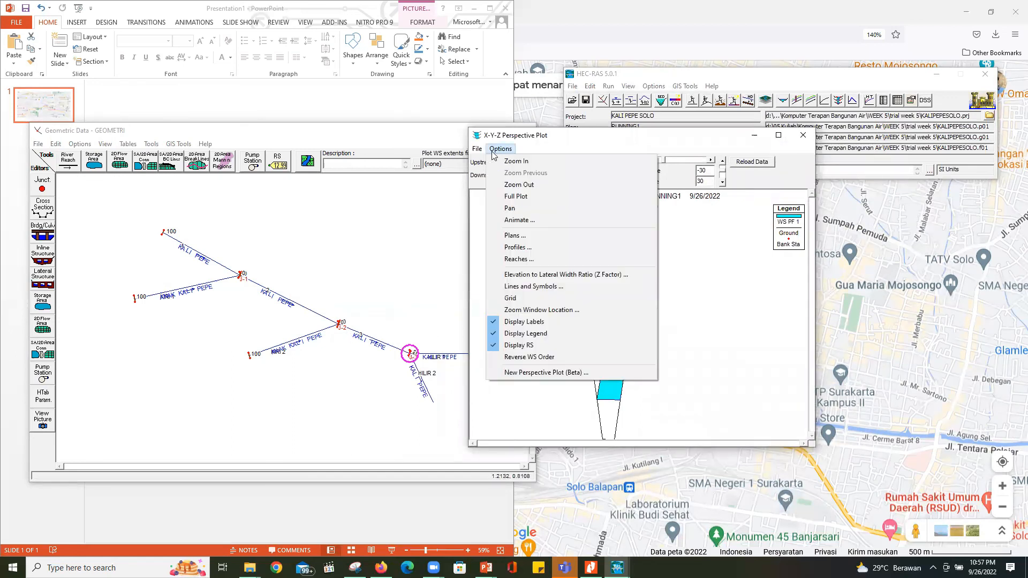
left_click(579, 141)
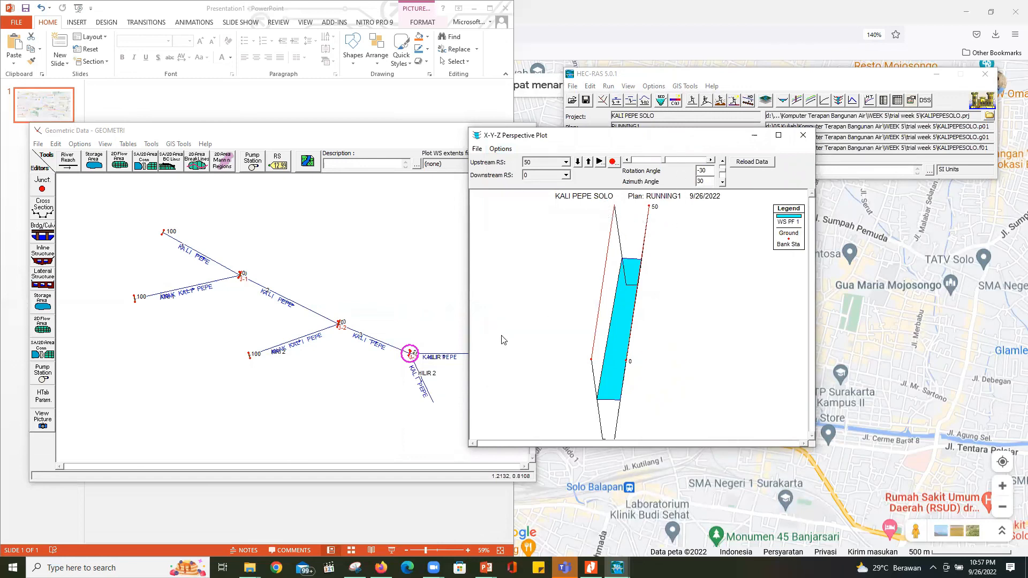
left_click(542, 162)
left_click(476, 151)
left_click(556, 141)
left_click(802, 136)
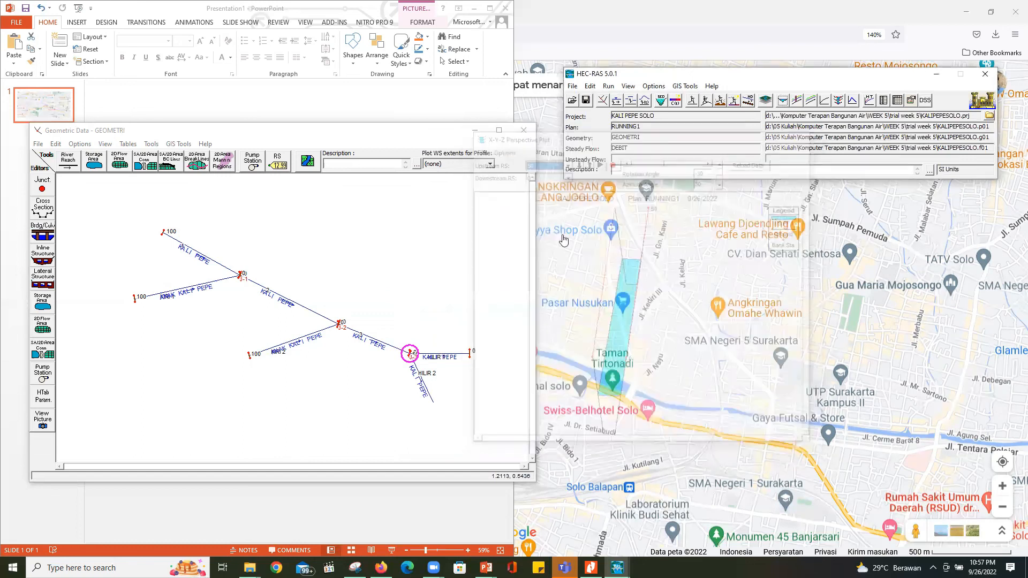
Step: Reopen the cross section plot, switch it to reach 1 of KALI PEPE, and close it
left_click(242, 277)
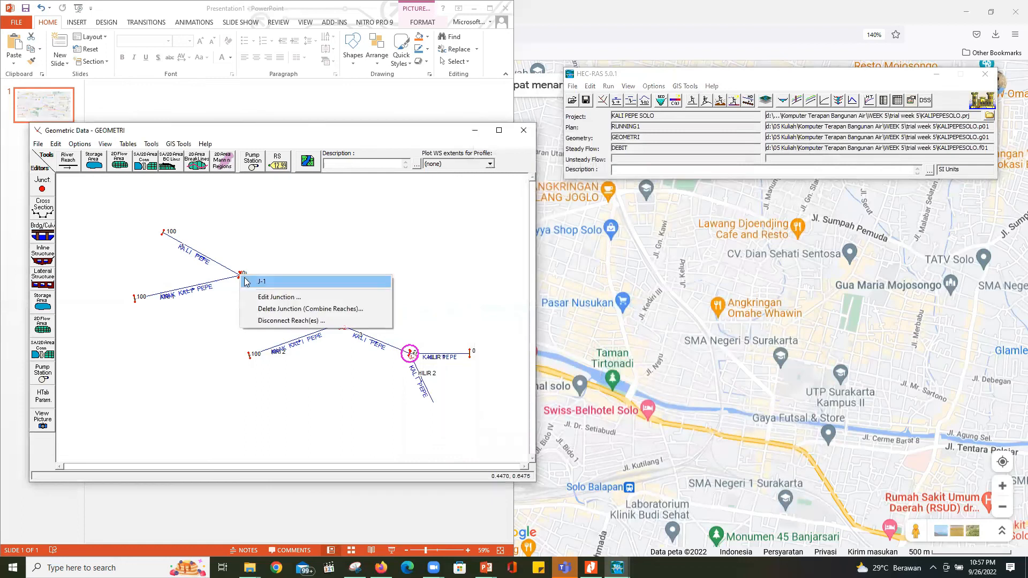
left_click(254, 285)
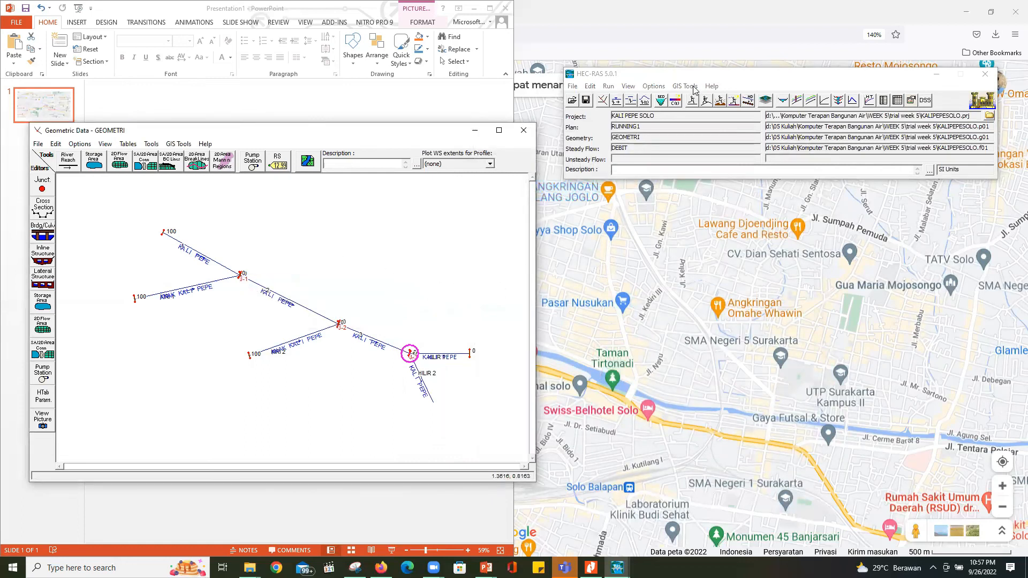
left_click(782, 102)
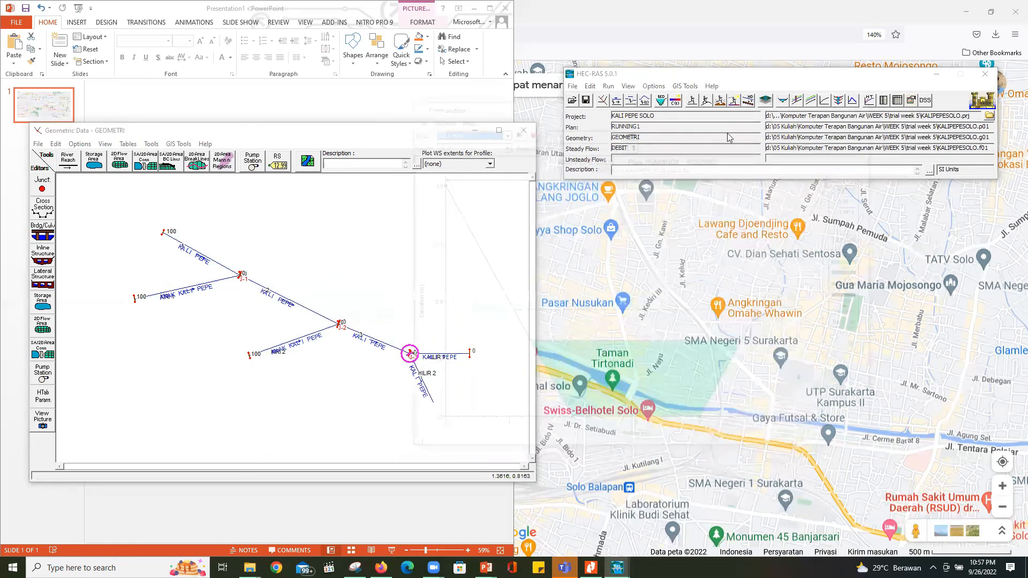
left_click_drag(547, 107, 740, 105)
left_click(658, 140)
left_click(651, 152)
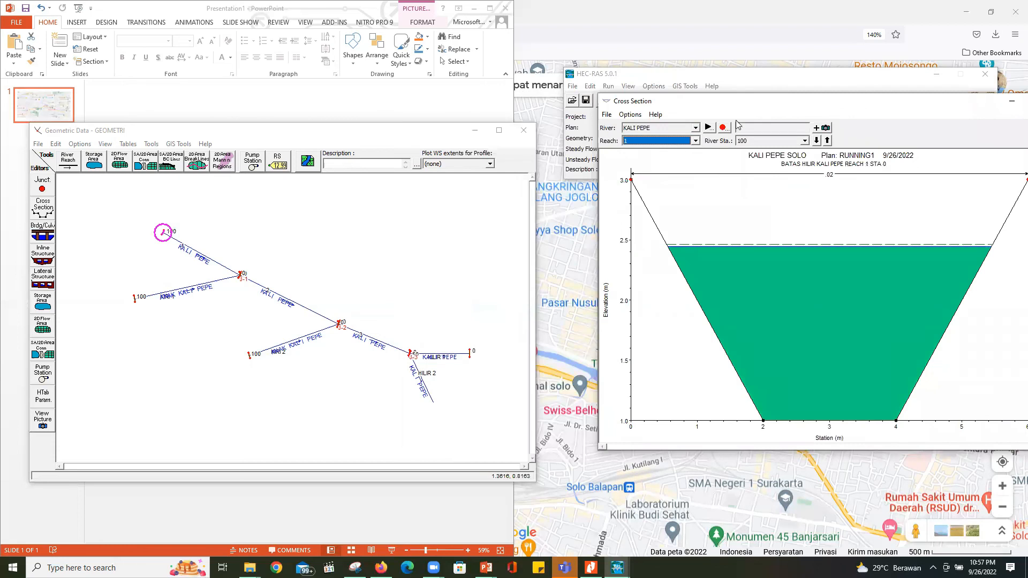
left_click_drag(785, 106, 648, 128)
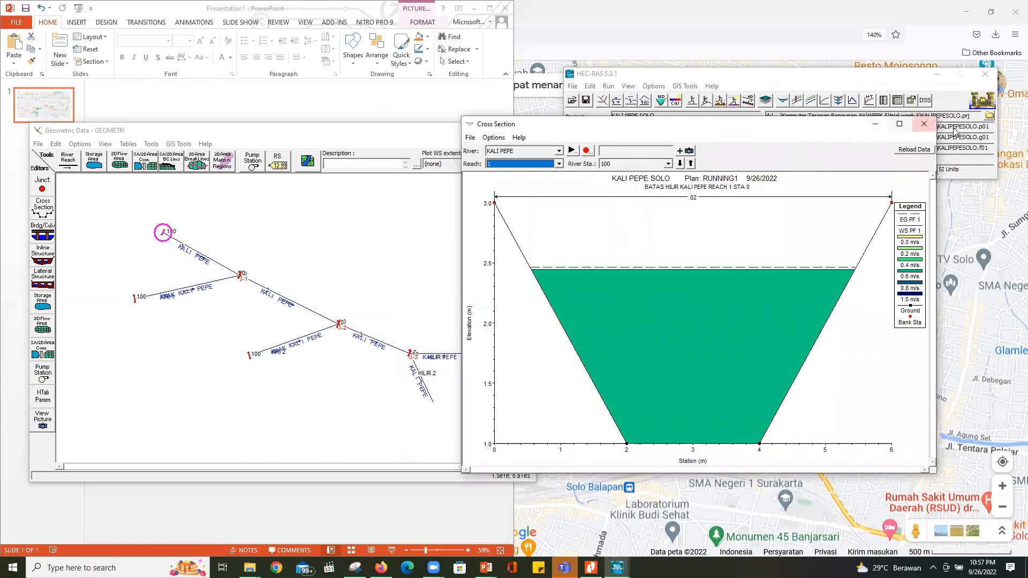
left_click(924, 123)
Step: View the X-Y-Z perspective plot of KALI PEPE reach 1, and maximize the geometric data window after closing it
left_click(629, 86)
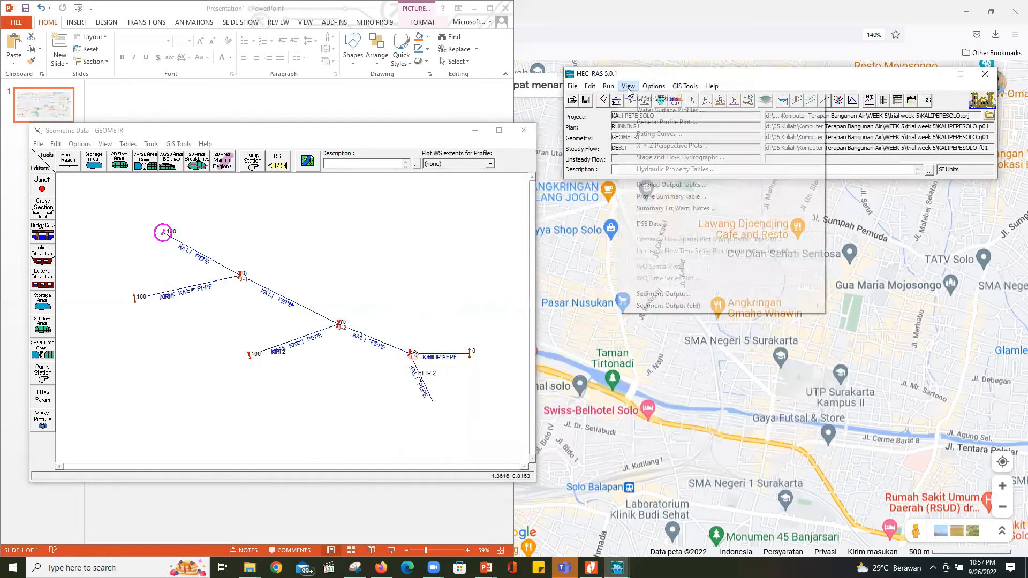
left_click(652, 147)
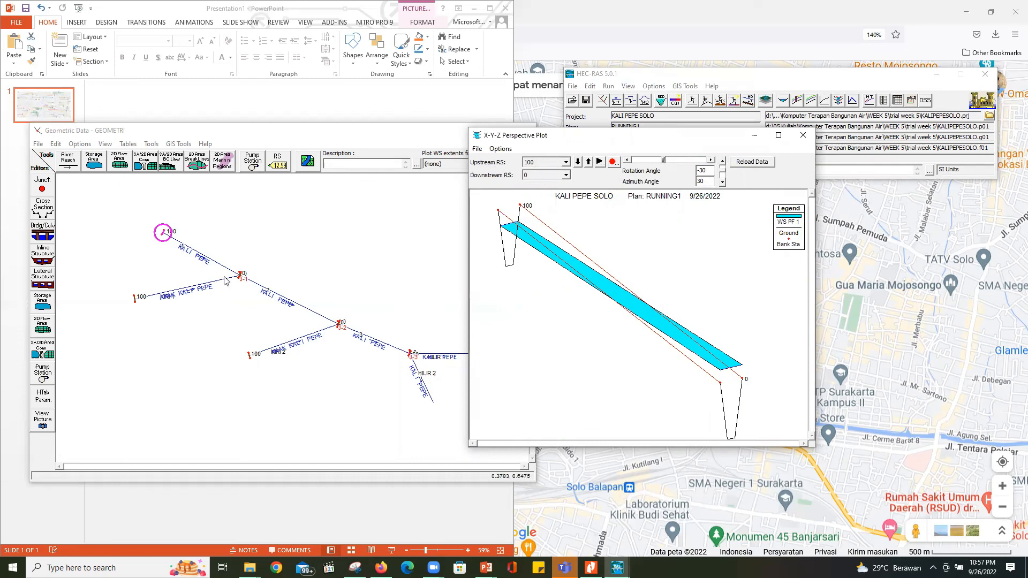
left_click(803, 135)
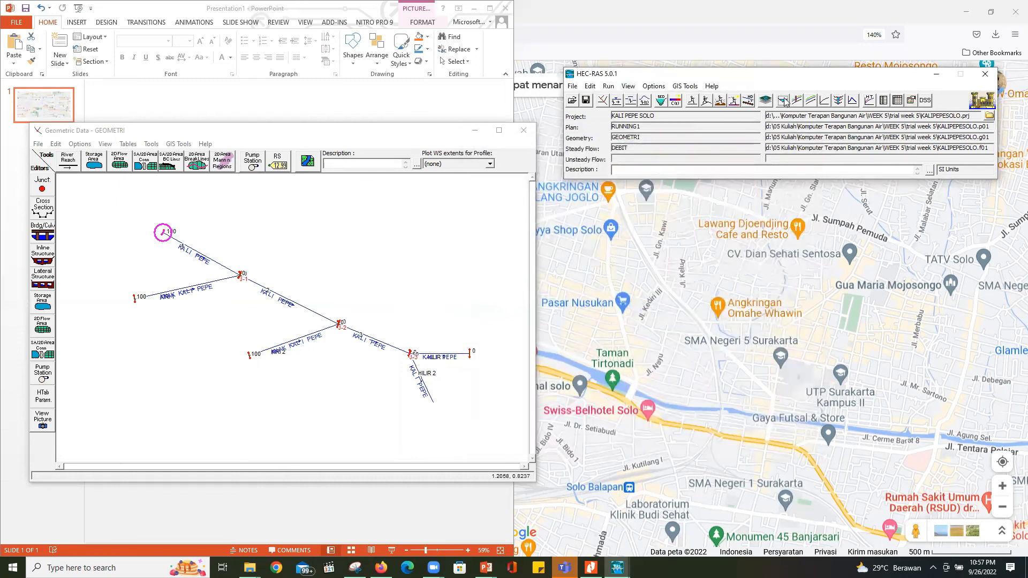
left_click(499, 130)
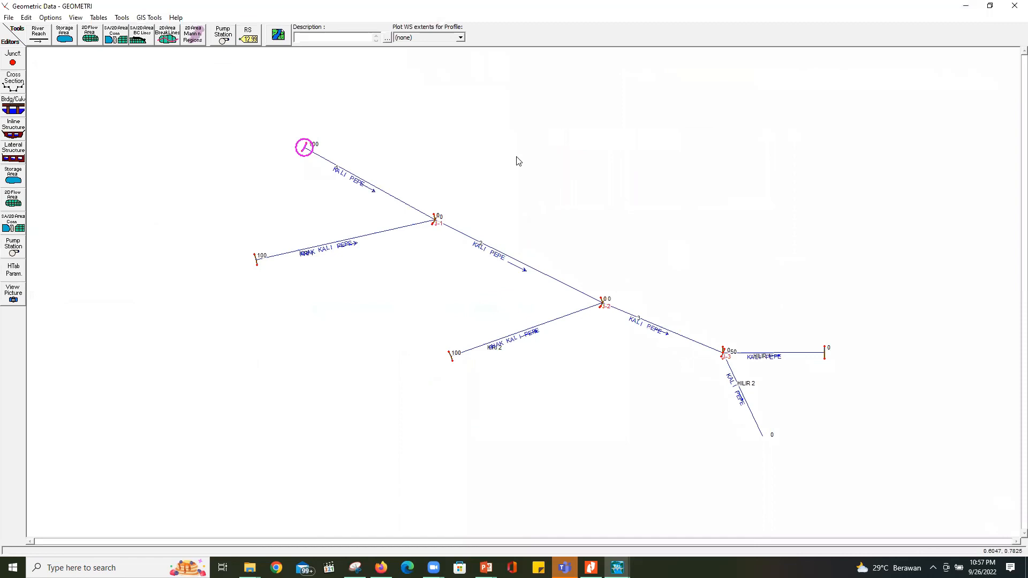